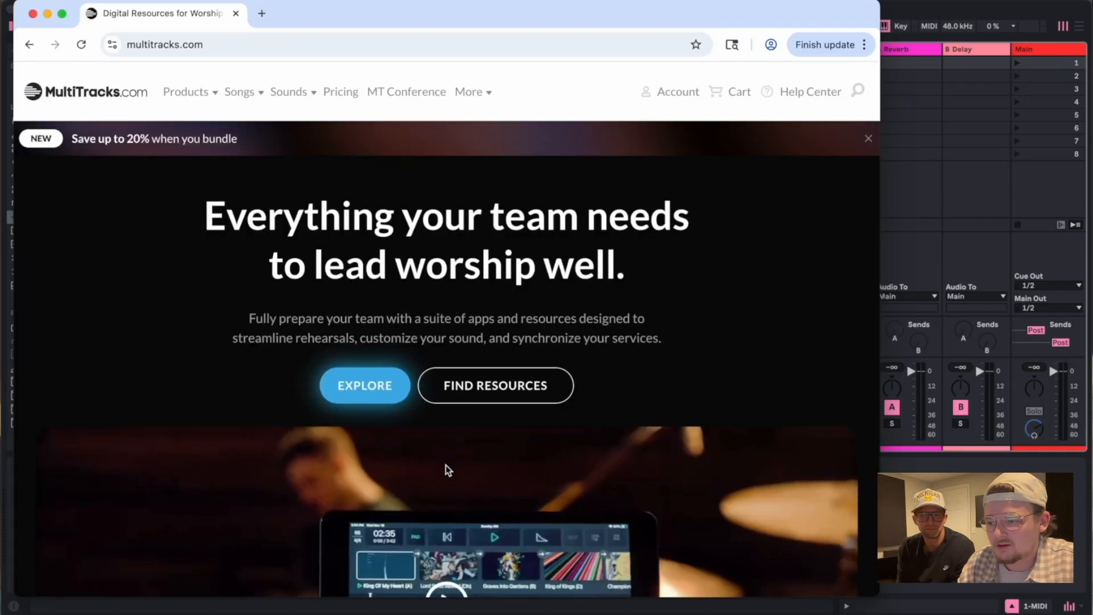
Search the account's recent purchases for "whole heart" and open the Whole Heart (Hold Me Now) song page.
mouse_move(683, 93)
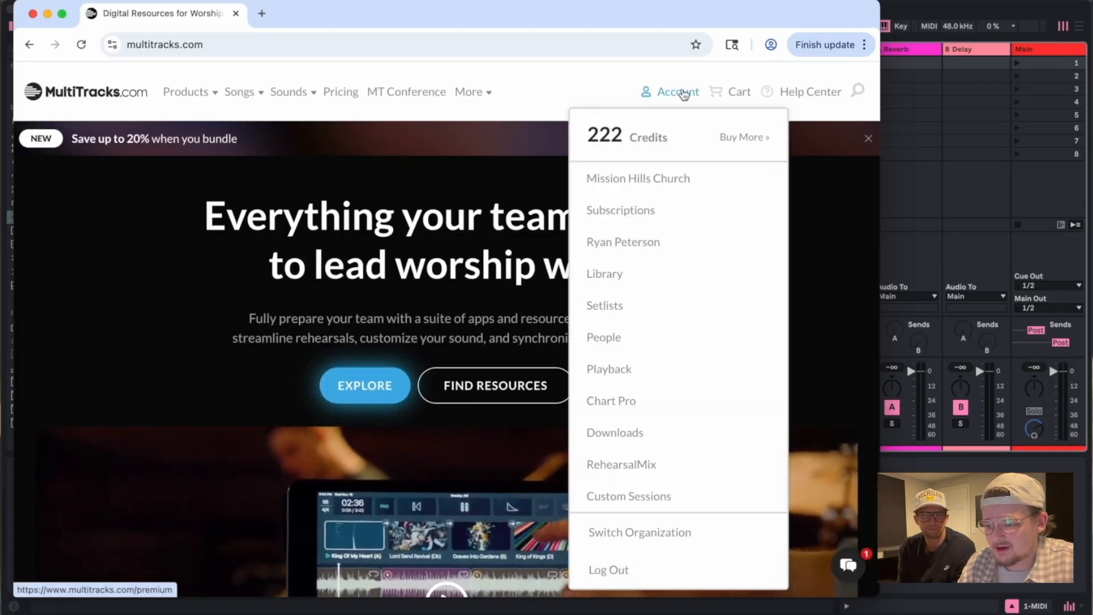
left_click(677, 94)
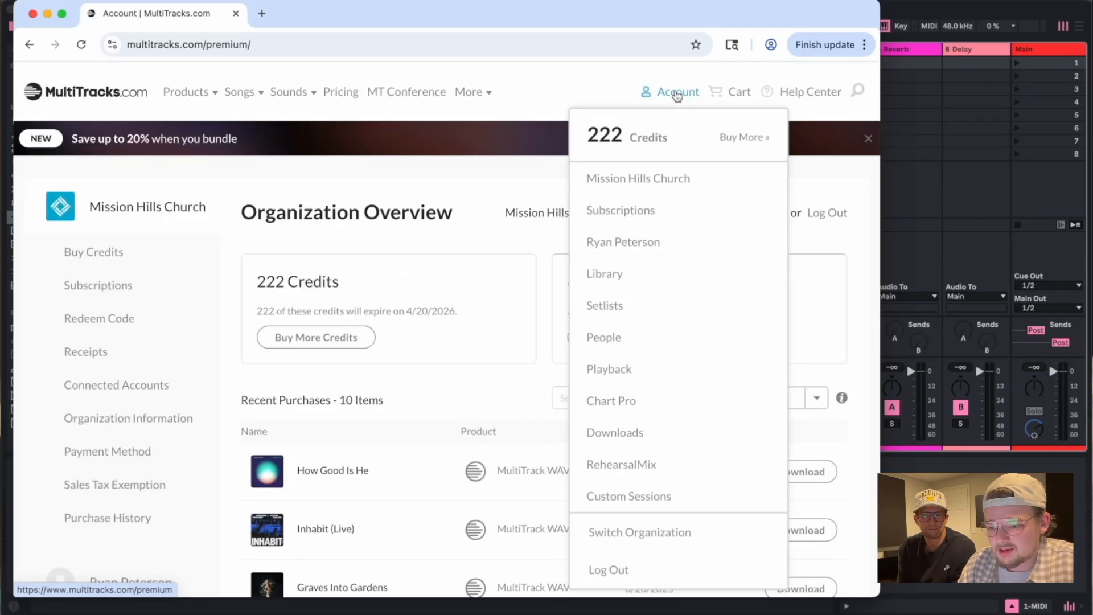
left_click(582, 399)
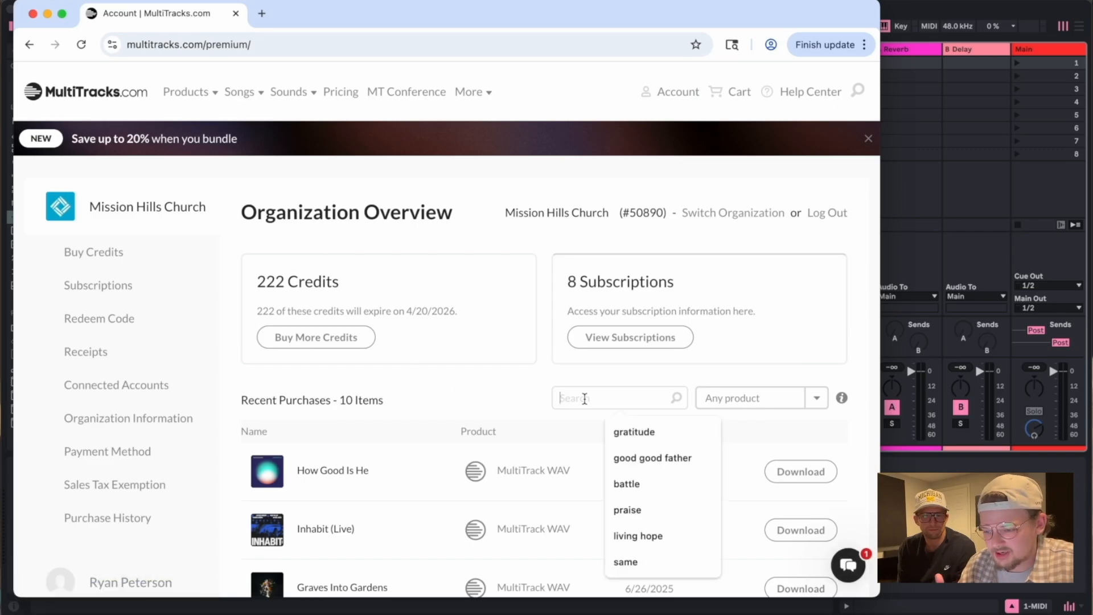
type("whole heart")
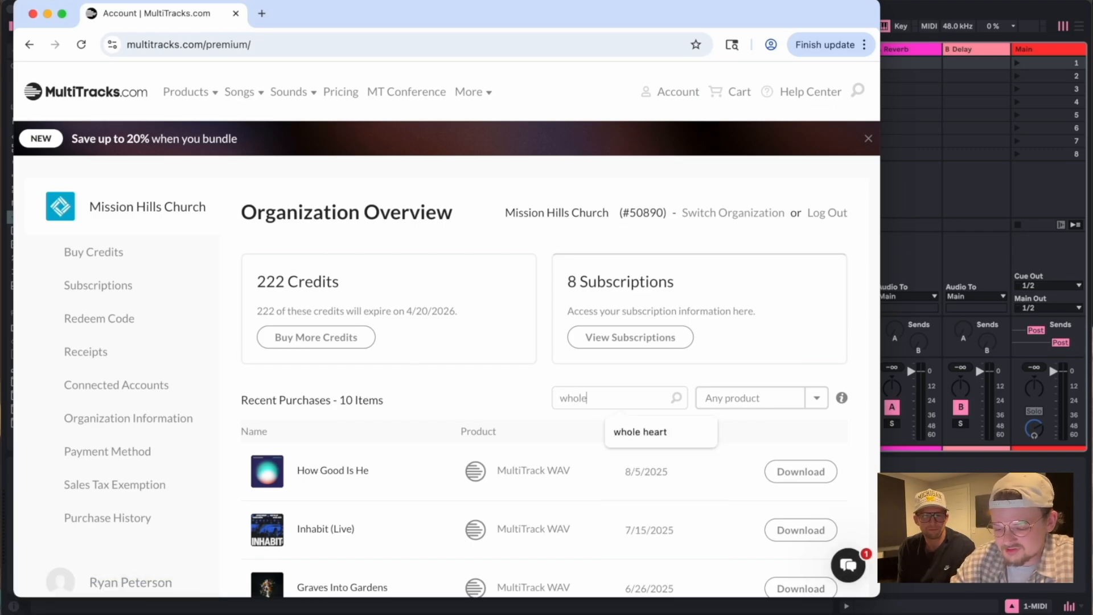
key("Return")
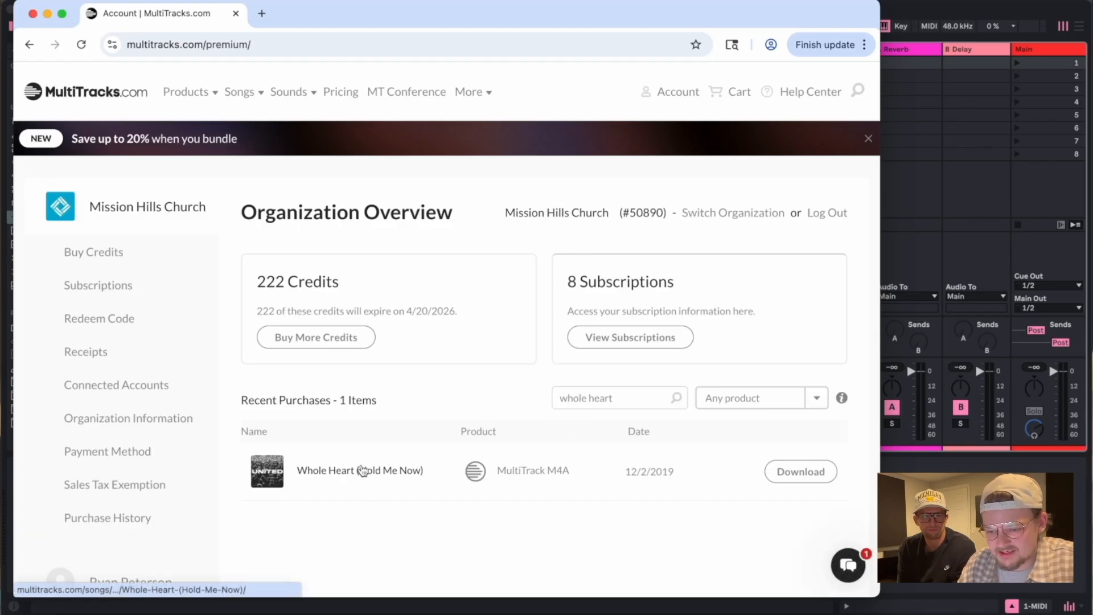
left_click(361, 471)
scroll(552, 441, "down", 10)
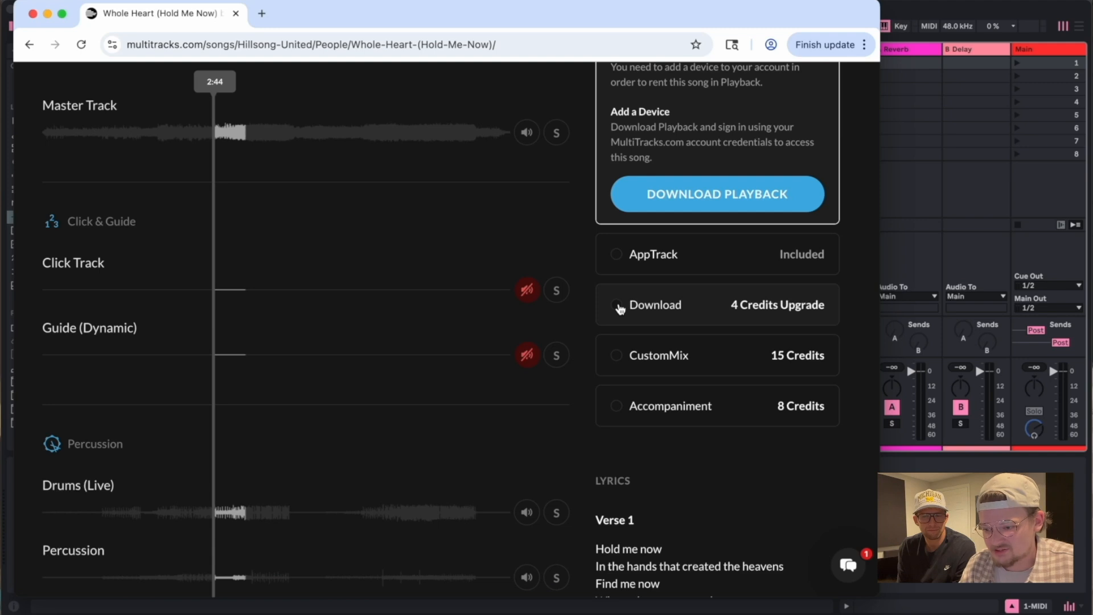
Buy the WAV MultiTrack download of Whole Heart (Hold Me Now), agreeing to the terms and finalizing the order.
left_click(617, 306)
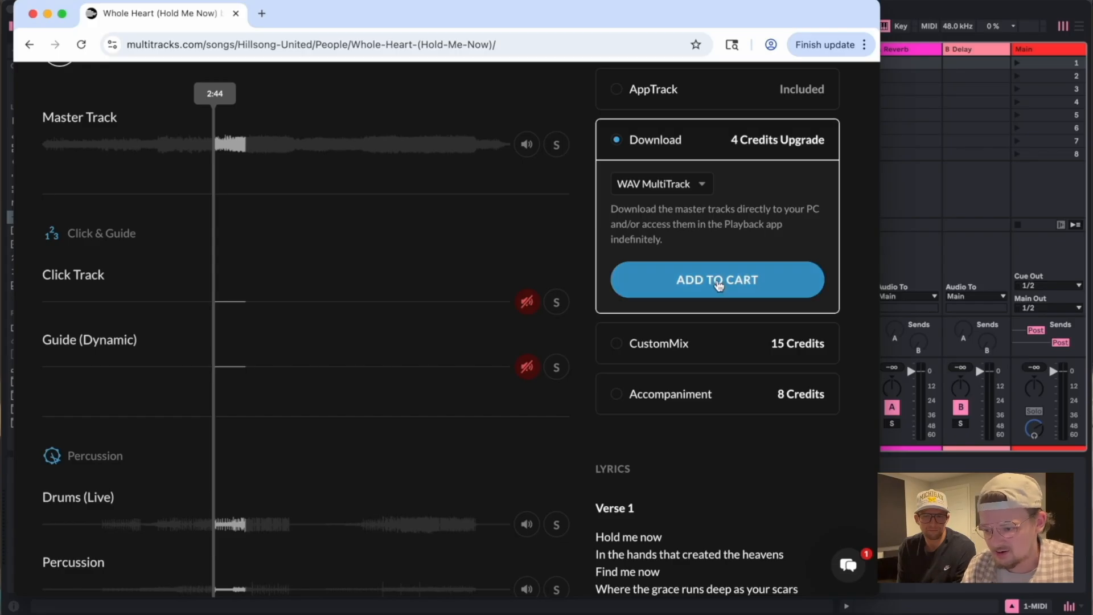
left_click(719, 280)
left_click(629, 468)
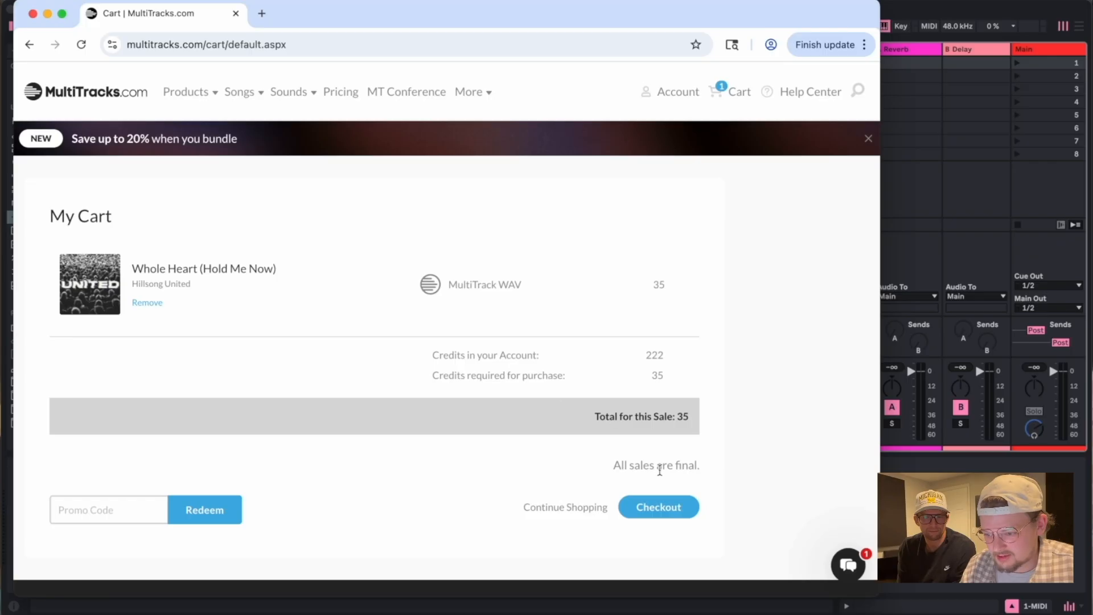
left_click(663, 508)
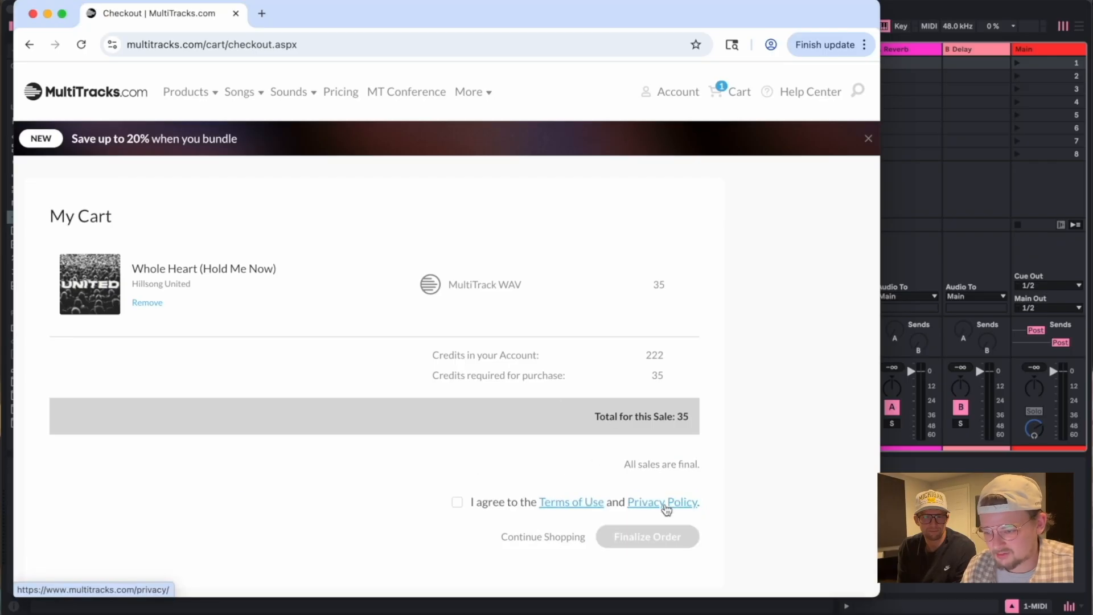
left_click(457, 502)
left_click(638, 535)
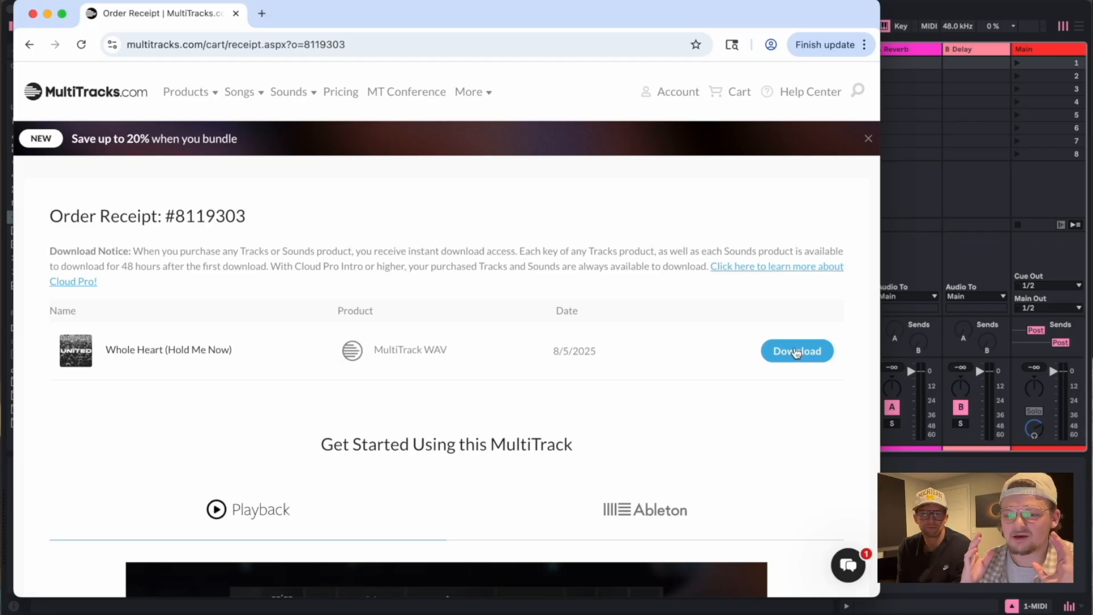
Request and download the WAV Original E version of the purchased MultiTrack.
left_click(796, 353)
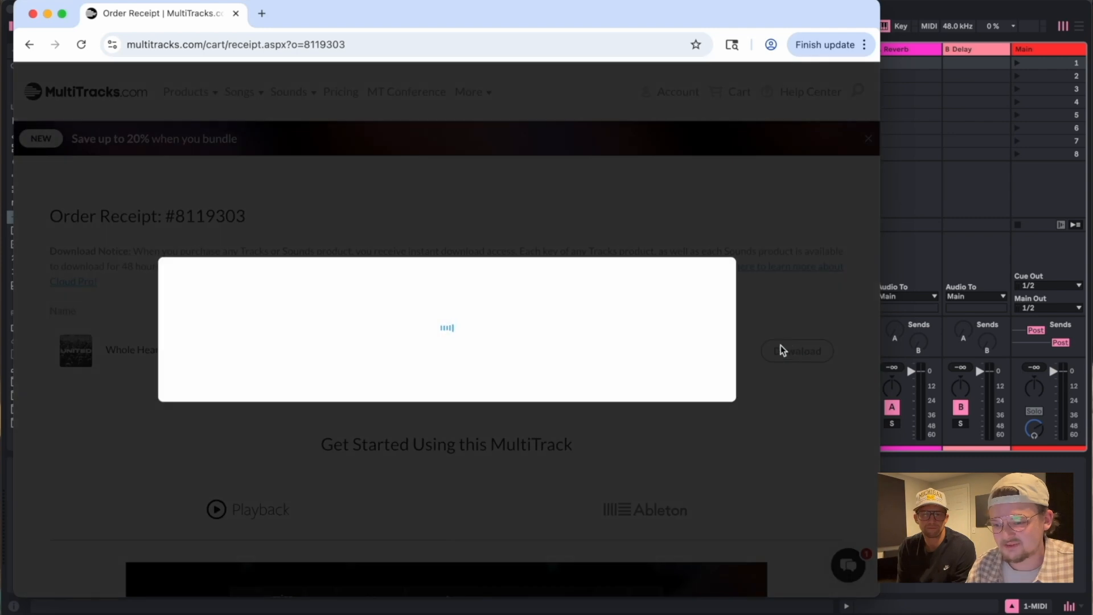
scroll(493, 369, "down", 2)
scroll(446, 388, "down", 3)
scroll(445, 388, "up", 1)
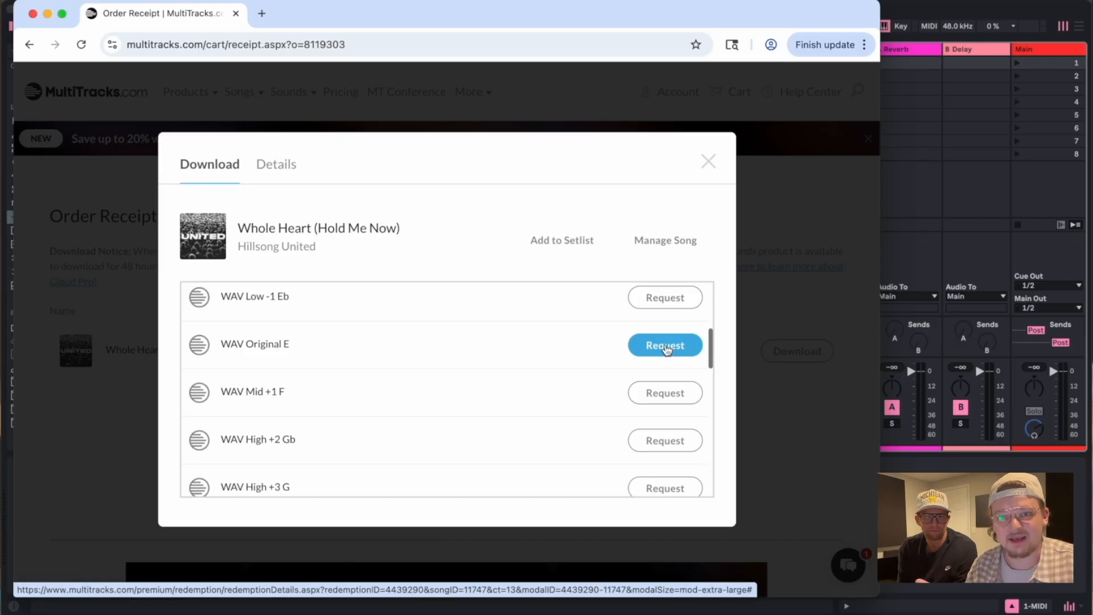
left_click(666, 350)
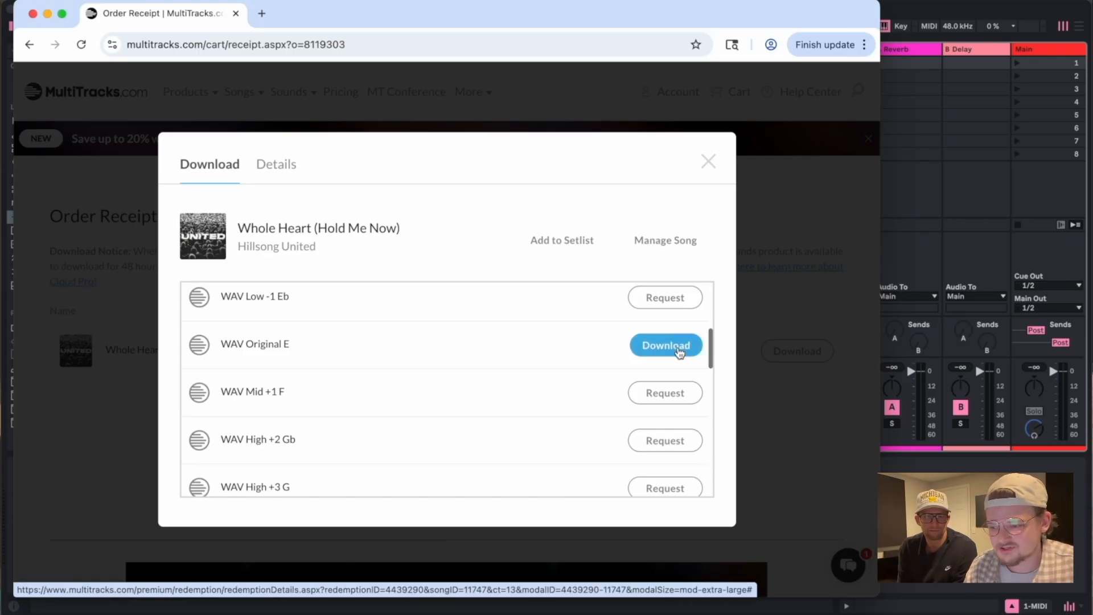
left_click(677, 350)
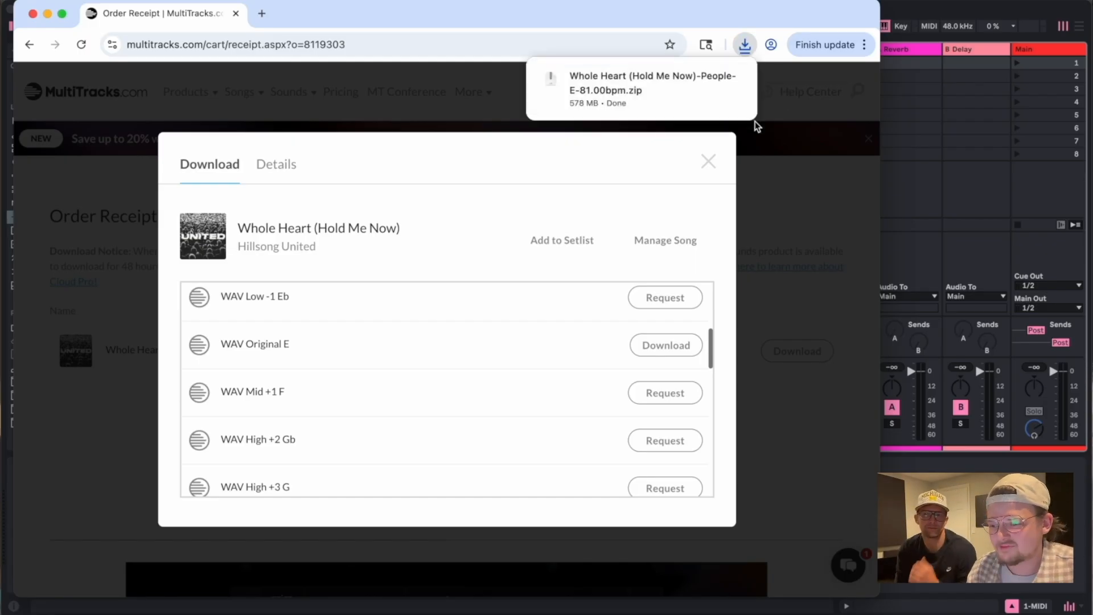
Switch to Finder, unpack the Whole Heart (Hold Me Now)-People-E-81.00bpm archive in Downloads, and expand the resulting folder.
left_click(933, 208)
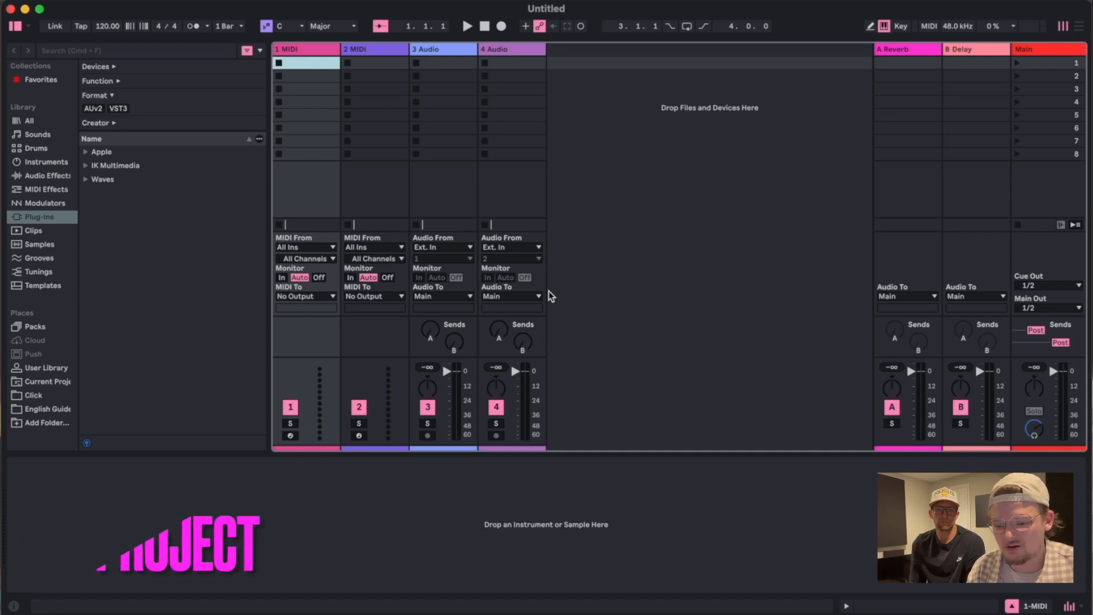
left_click(60, 614)
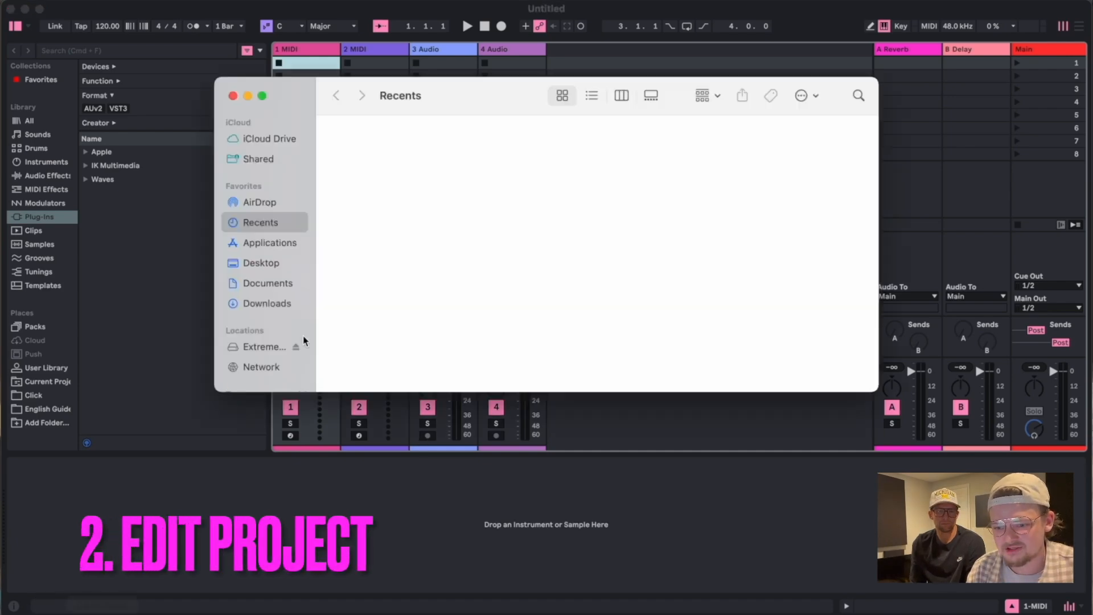
left_click(266, 303)
double_click(384, 146)
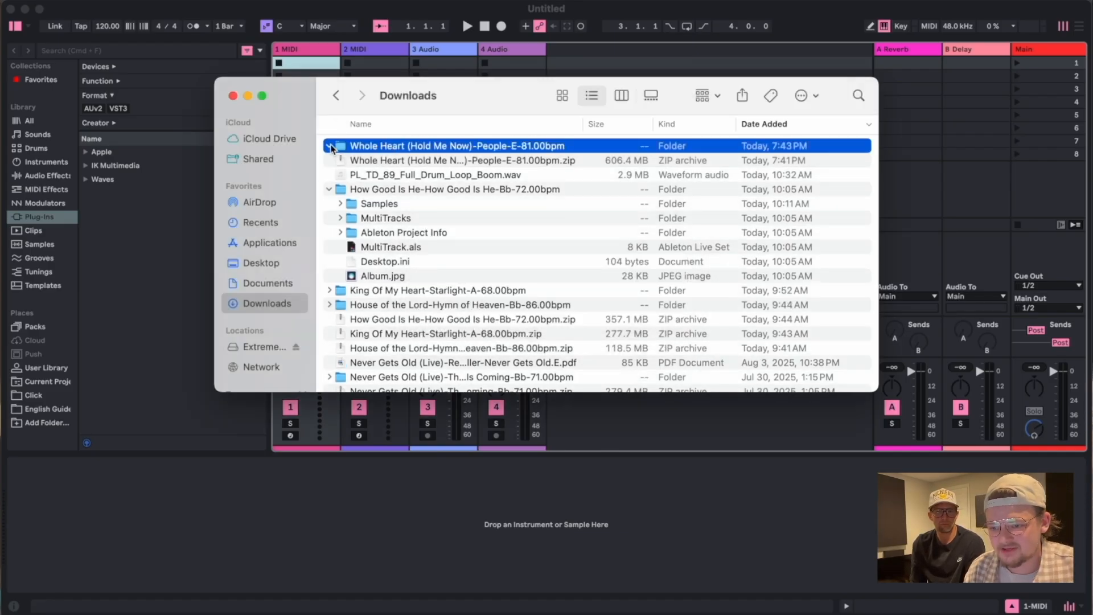
left_click(329, 146)
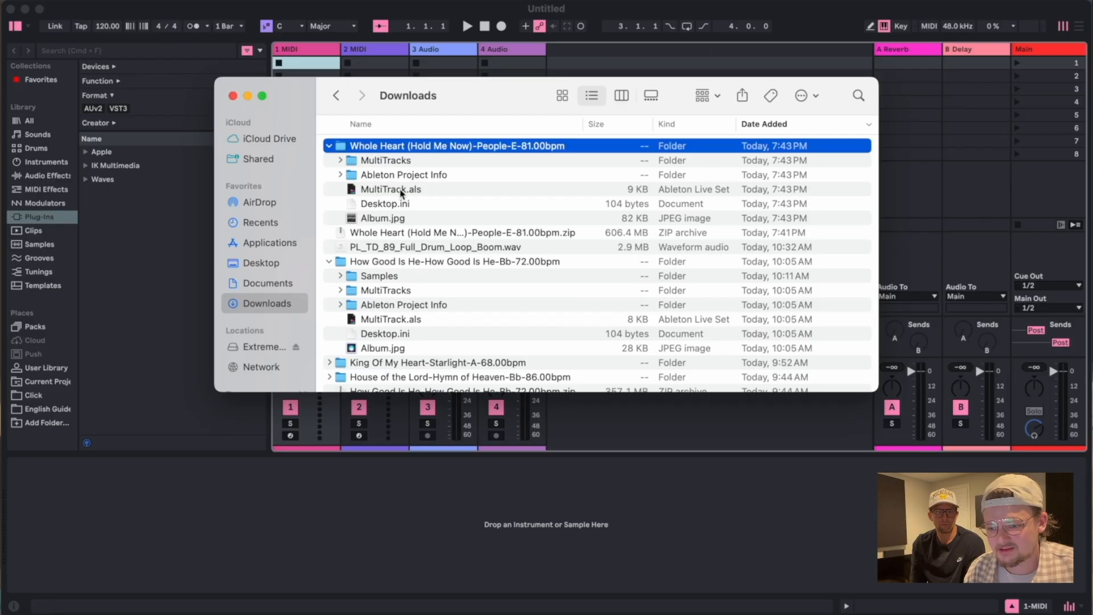
Open the song's MultiTrack.als set in Ableton Live and let Live repair the document.
double_click(387, 191)
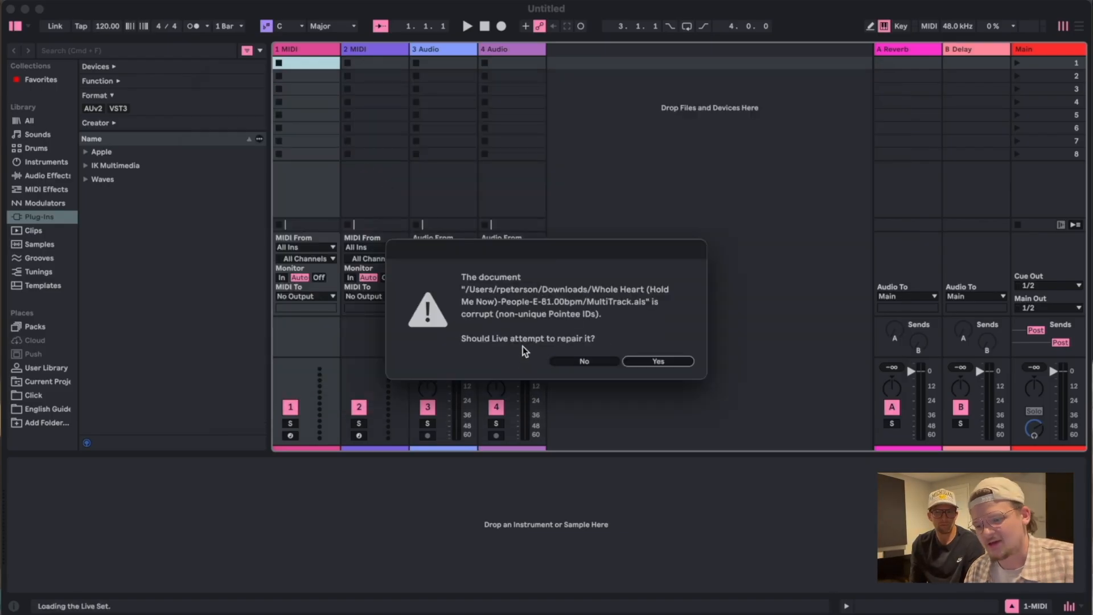
left_click(651, 362)
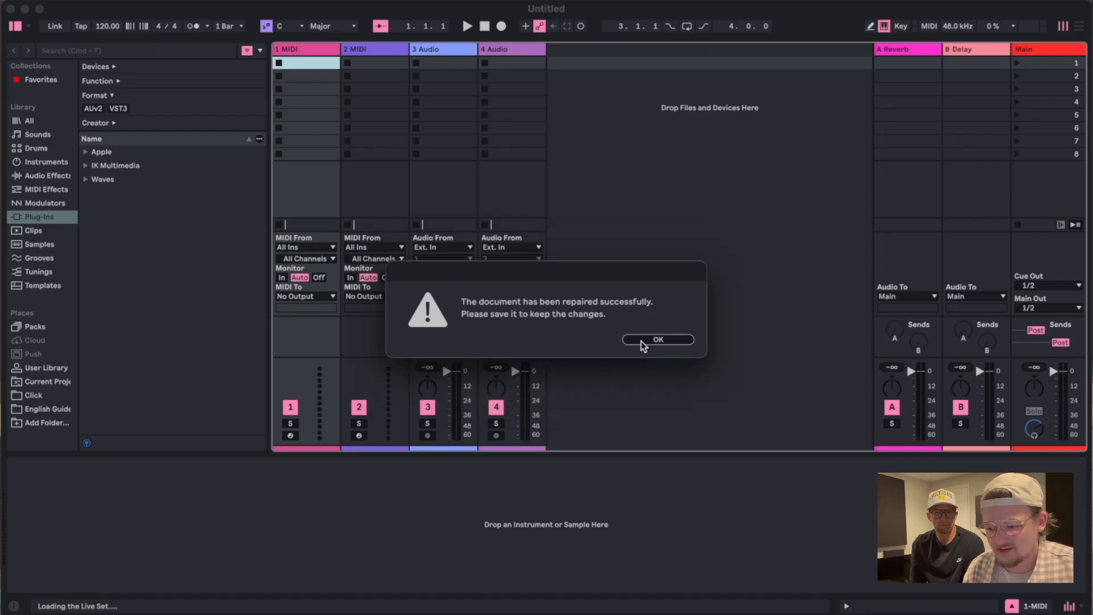
left_click(653, 341)
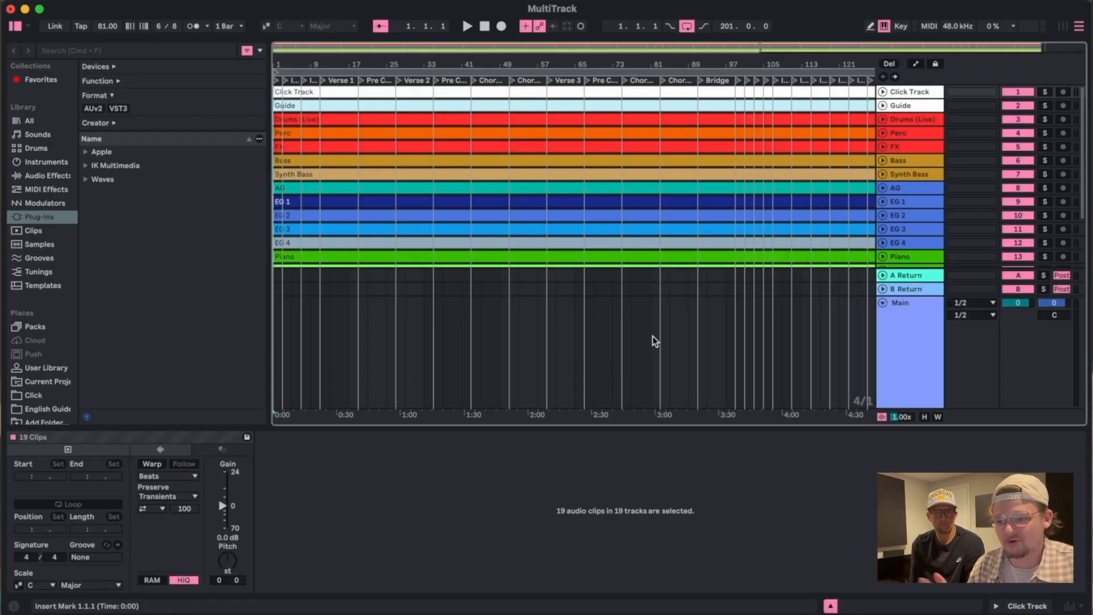
Look over the whole arrangement, checking the stems and the section locators along the timeline.
scroll(664, 235, "down", 3)
scroll(664, 233, "down", 4)
scroll(662, 231, "down", 5)
scroll(663, 230, "up", 6)
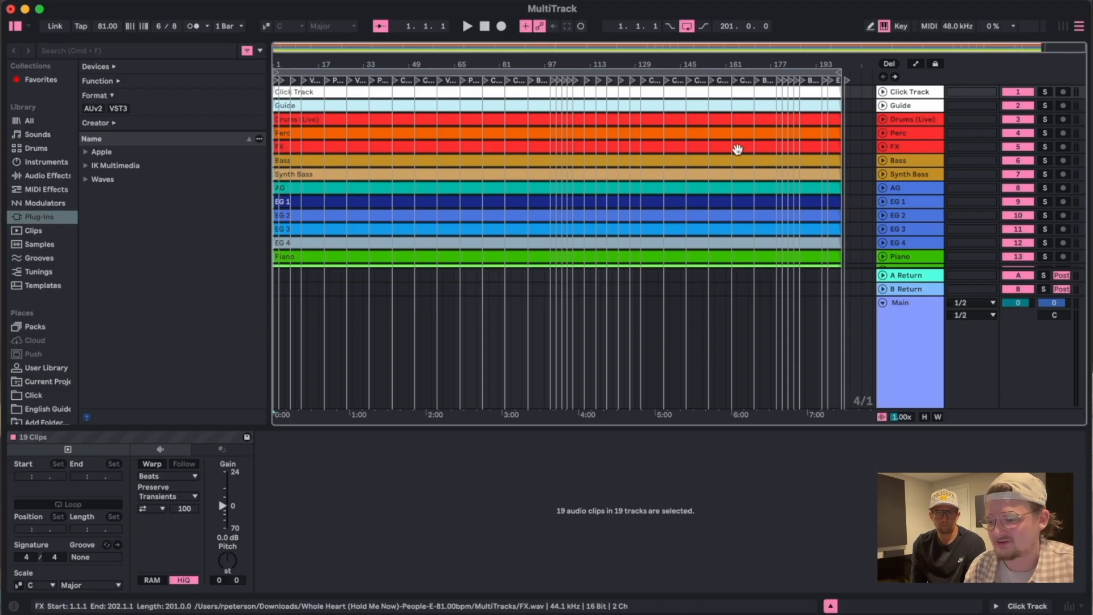
scroll(581, 162, "up", 3)
scroll(556, 144, "up", 4)
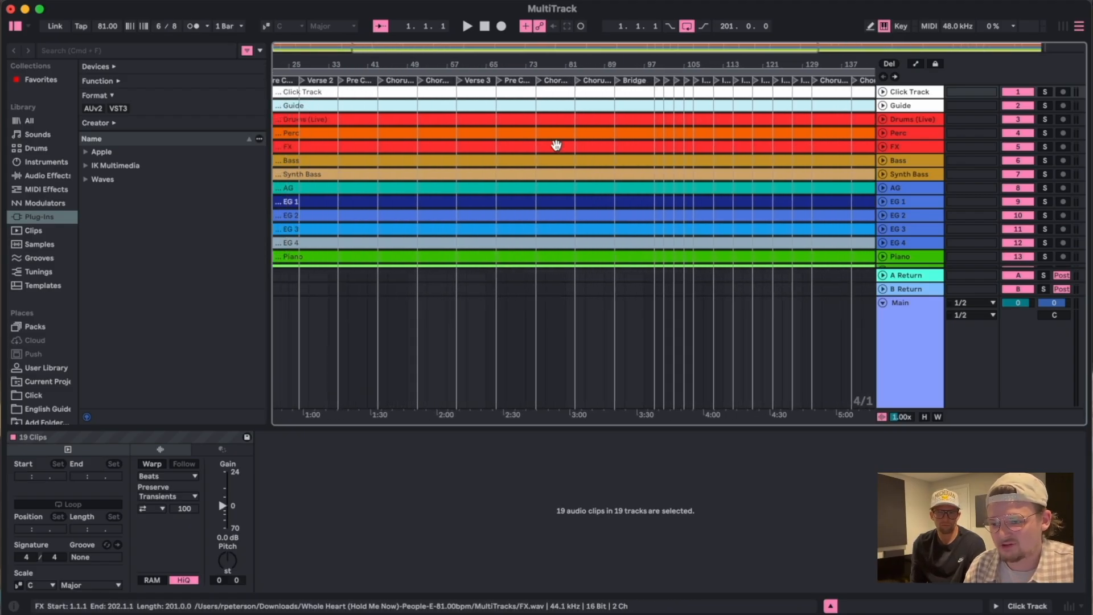
scroll(622, 105, "down", 7)
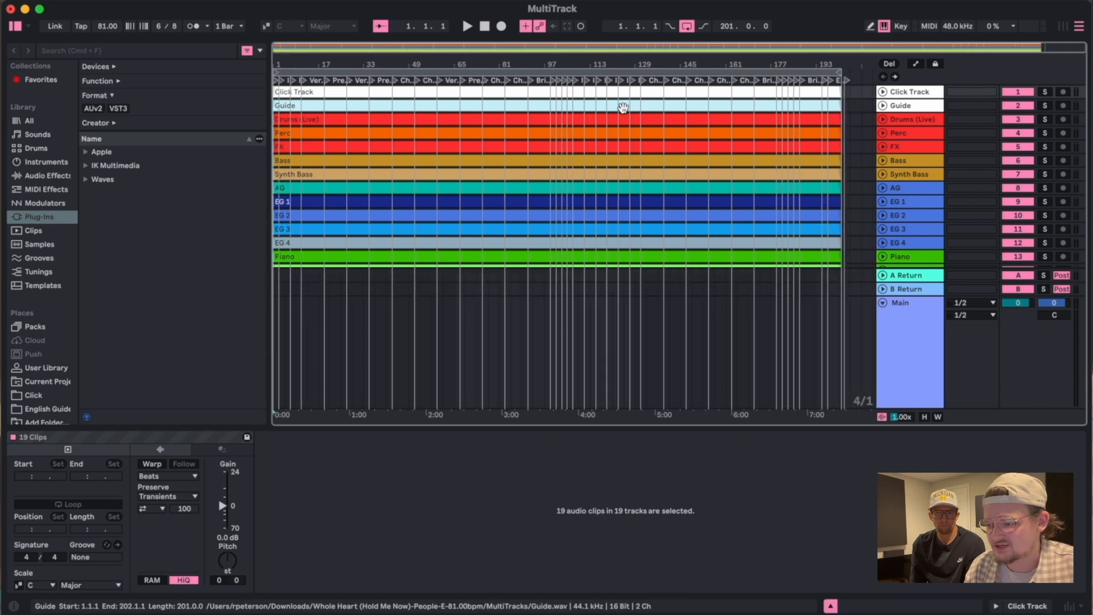
Unfold the Guide track and compare its spoken cues with the section locators across the song.
left_click(882, 106)
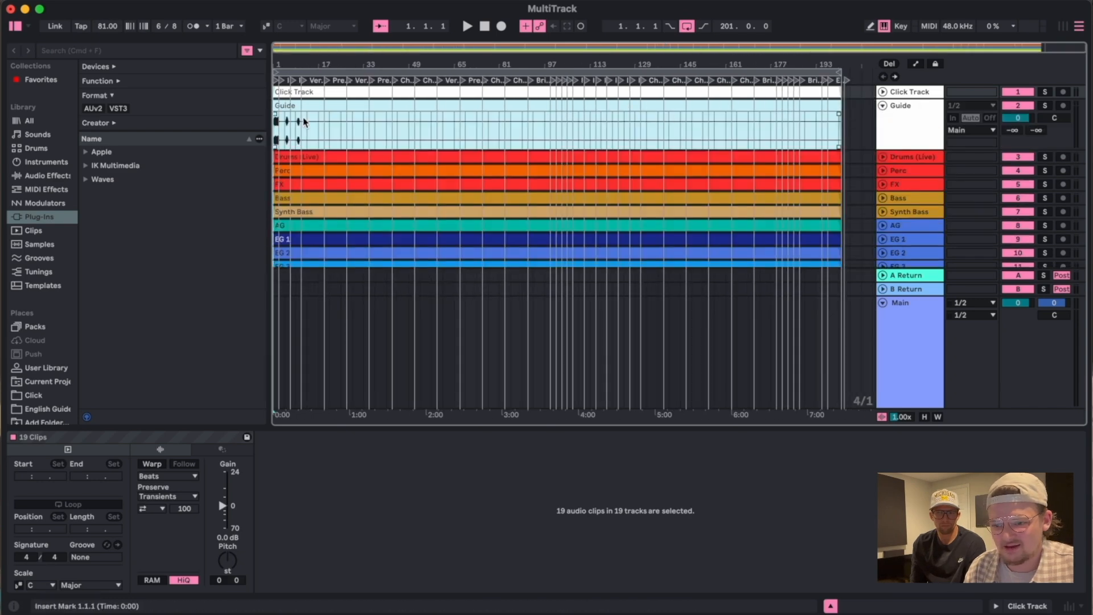
scroll(304, 120, "up", 5)
scroll(304, 120, "left", 2)
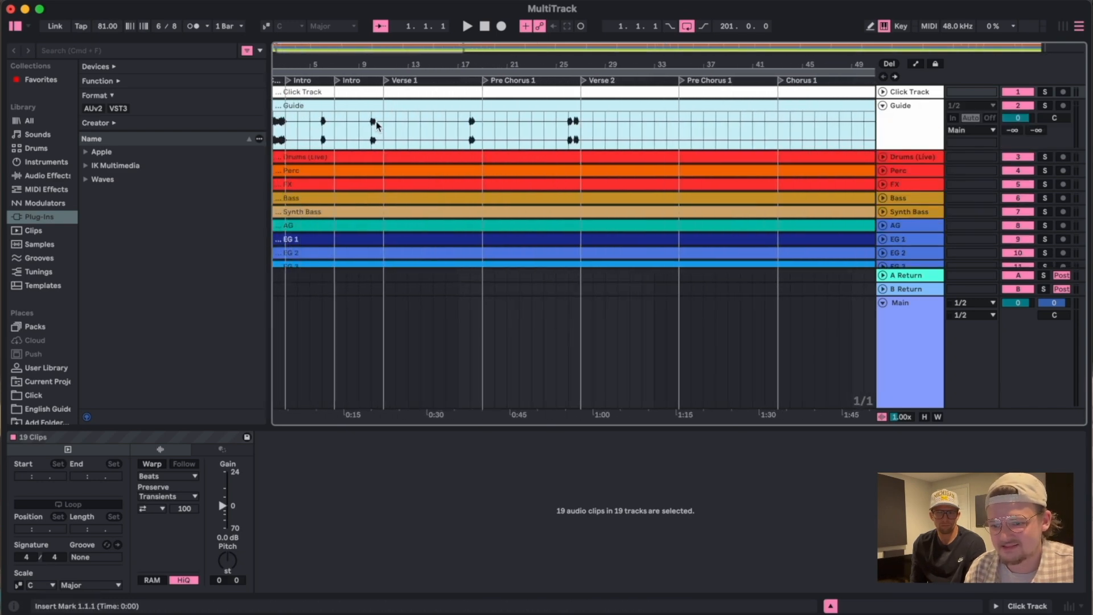
scroll(375, 133, "up", 3)
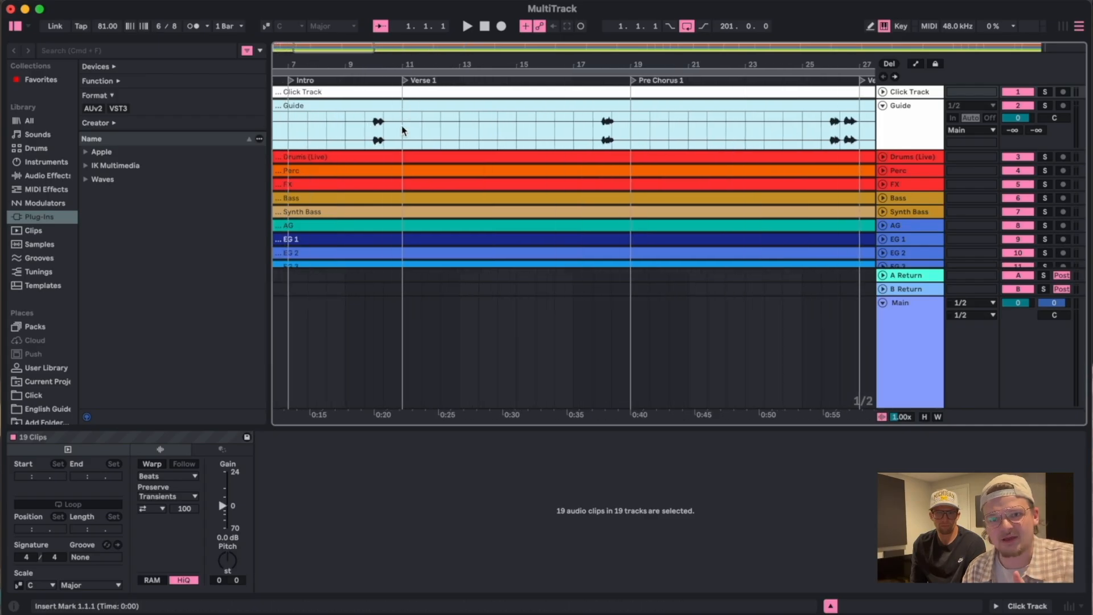
scroll(417, 193, "down", 3)
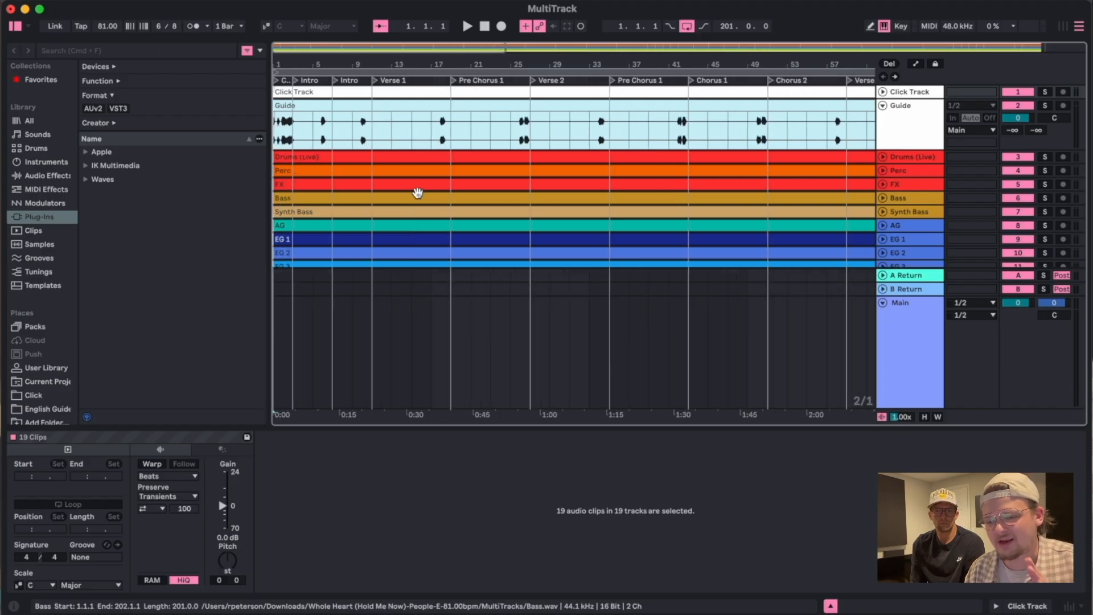
scroll(417, 193, "down", 5)
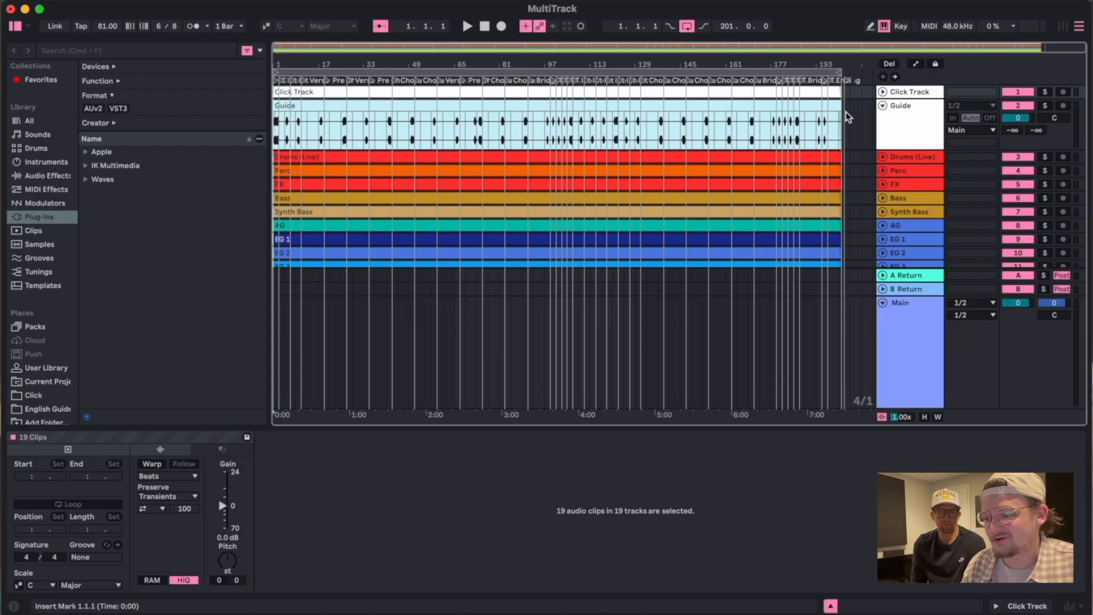
Delete all locators from the arrangement, starting with the unnamed one at bar 203.
scroll(845, 108, "up", 5)
left_click(845, 80)
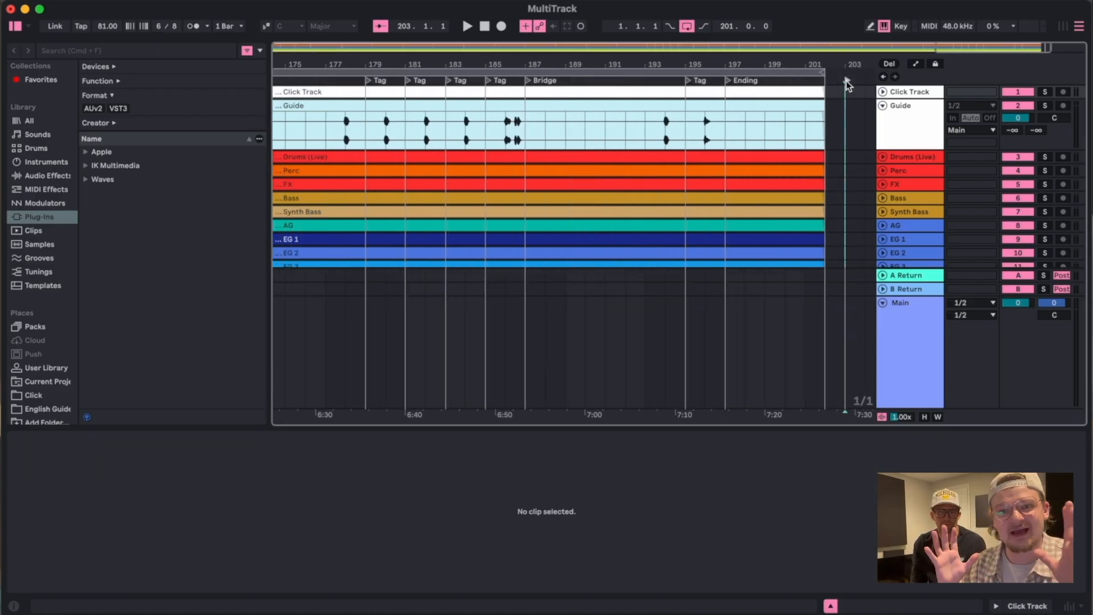
key("Delete")
key("Delete")
key("Delete")
key("Delete")
key("Delete")
key("Delete")
key("Delete")
key("Delete")
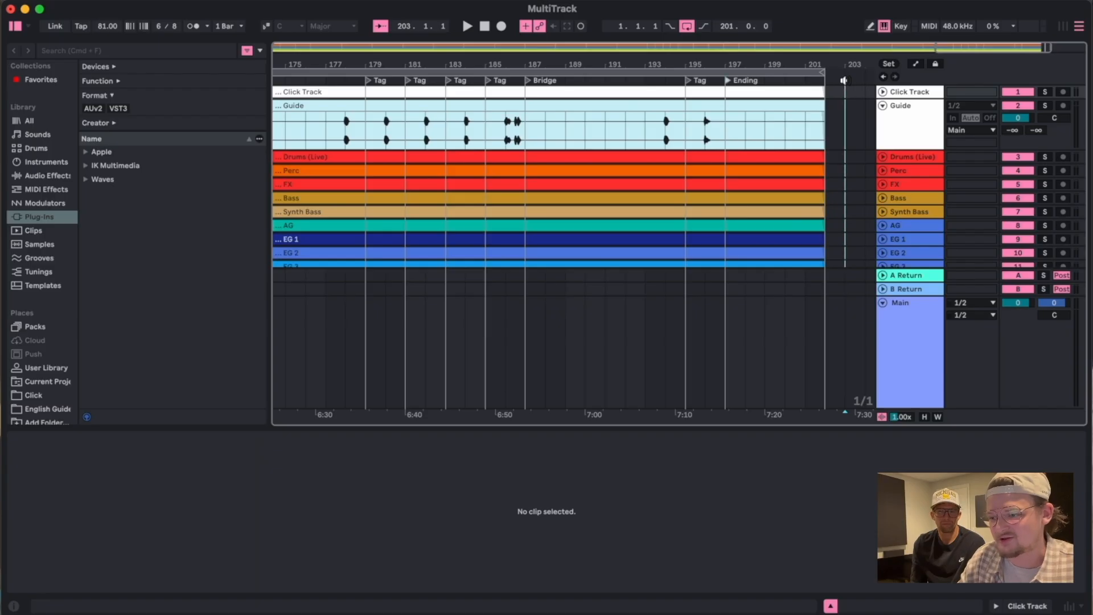
scroll(695, 146, "down", 10)
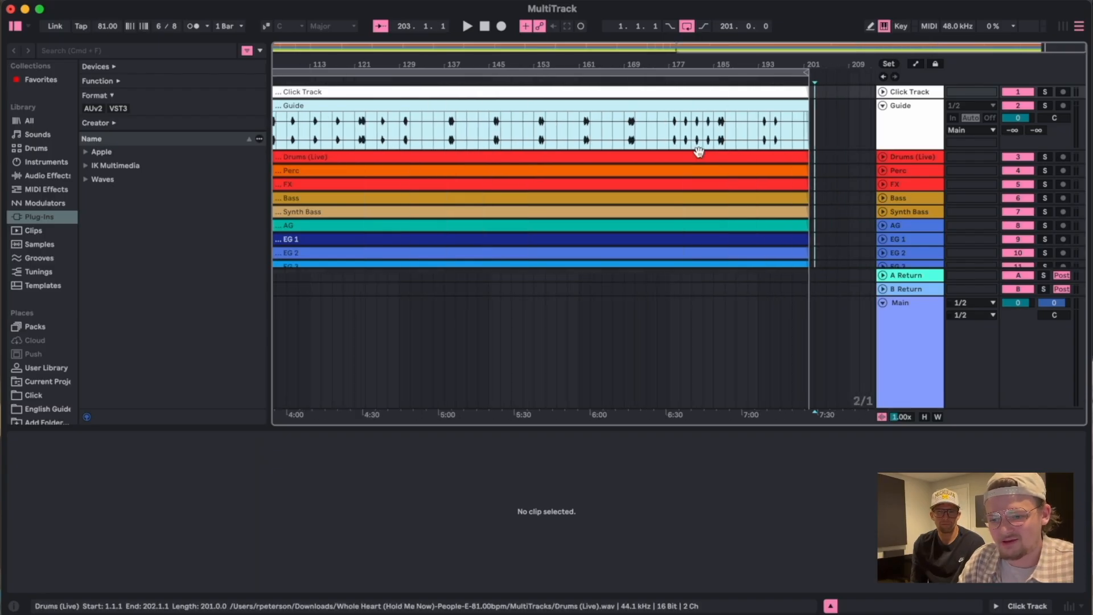
key("Delete")
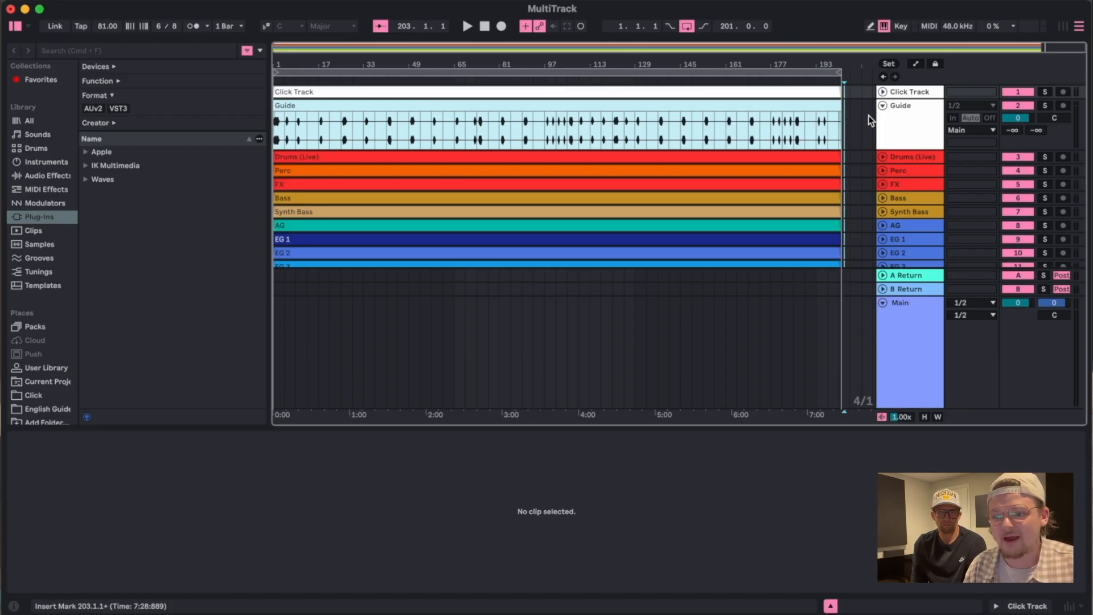
Lower the Click Track clip's gain to -inf dB, turn on Warp and set the clip as tempo leader.
left_click(882, 92)
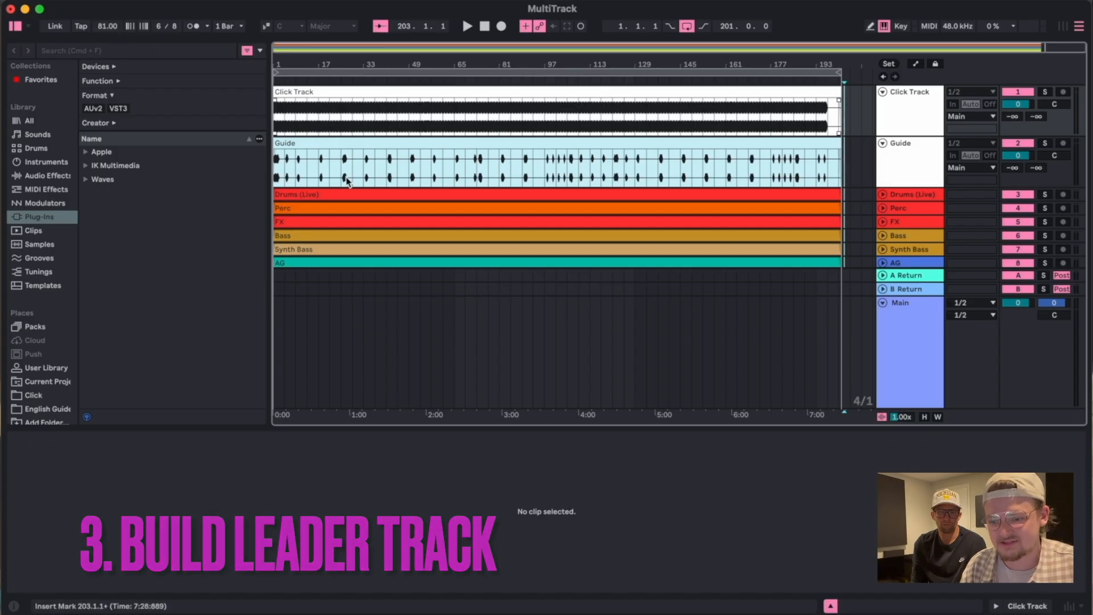
left_click(415, 95)
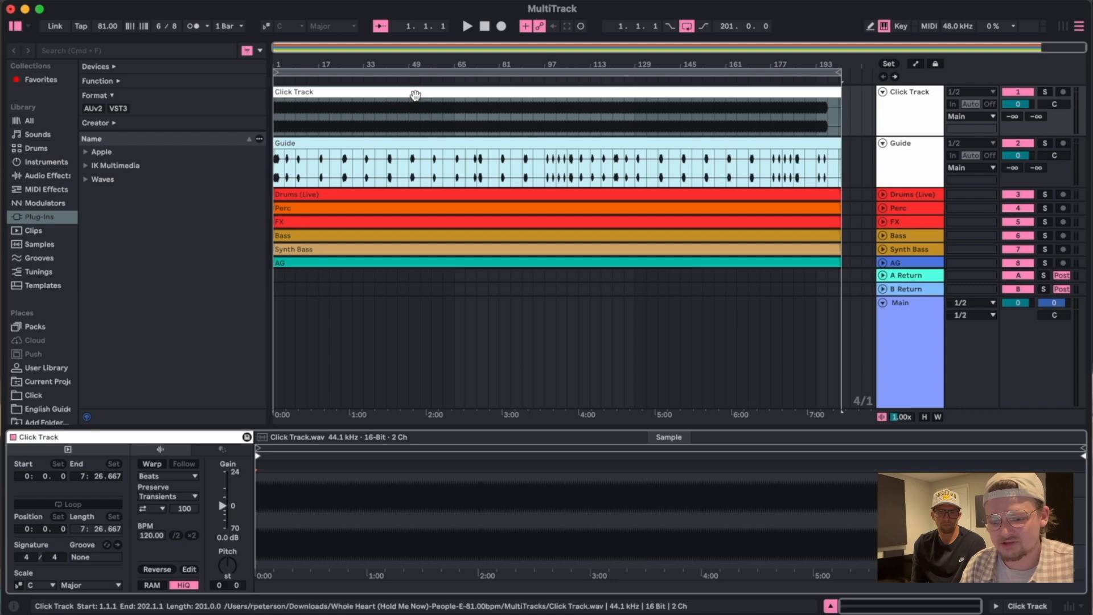
left_click_drag(223, 506, 223, 529)
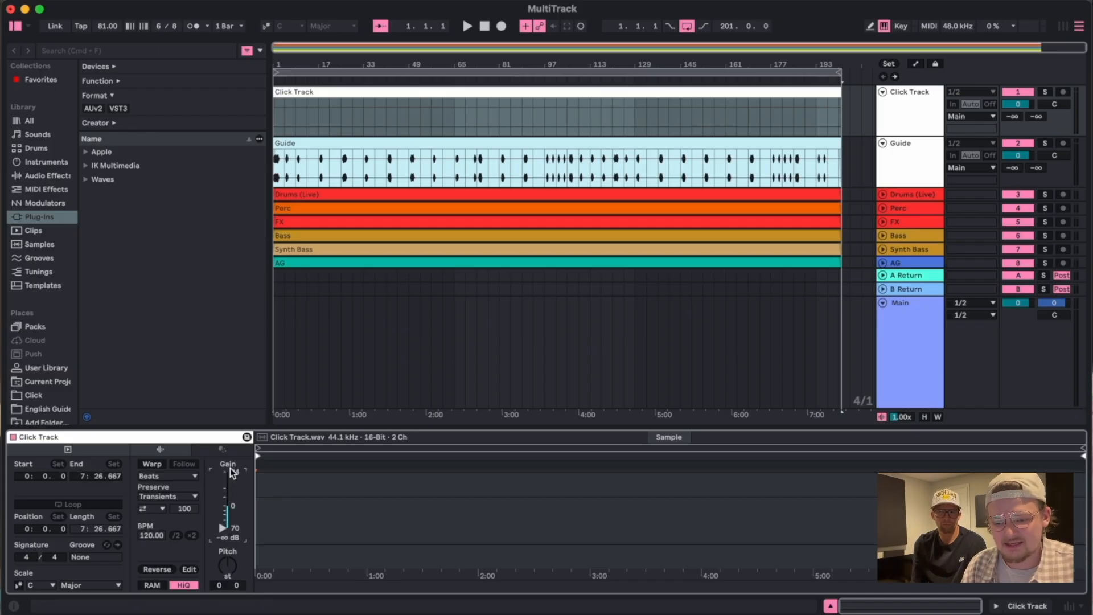
left_click(155, 463)
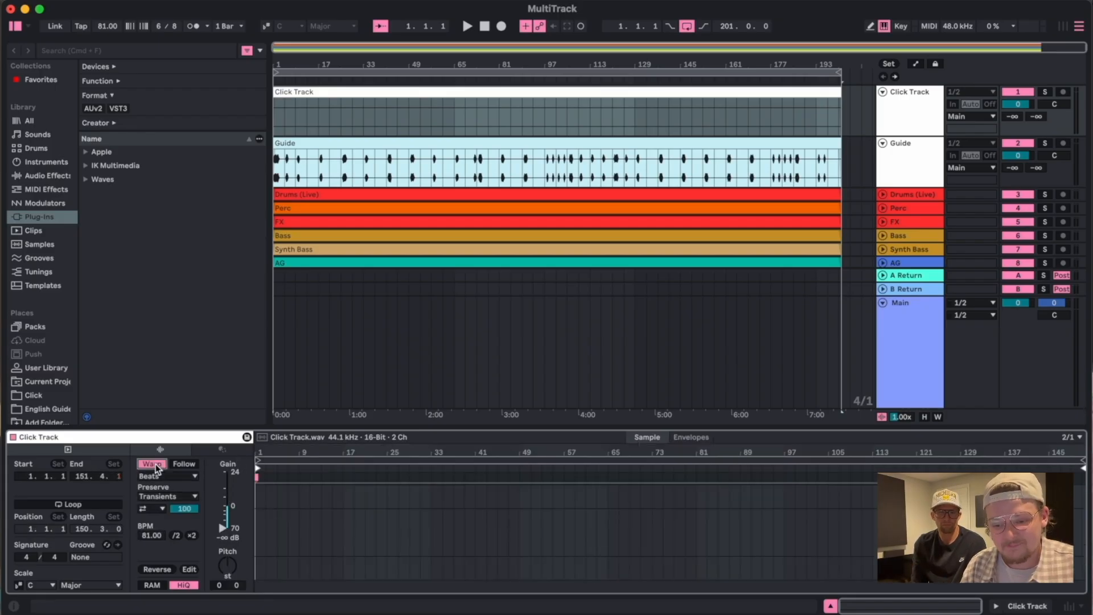
left_click(187, 465)
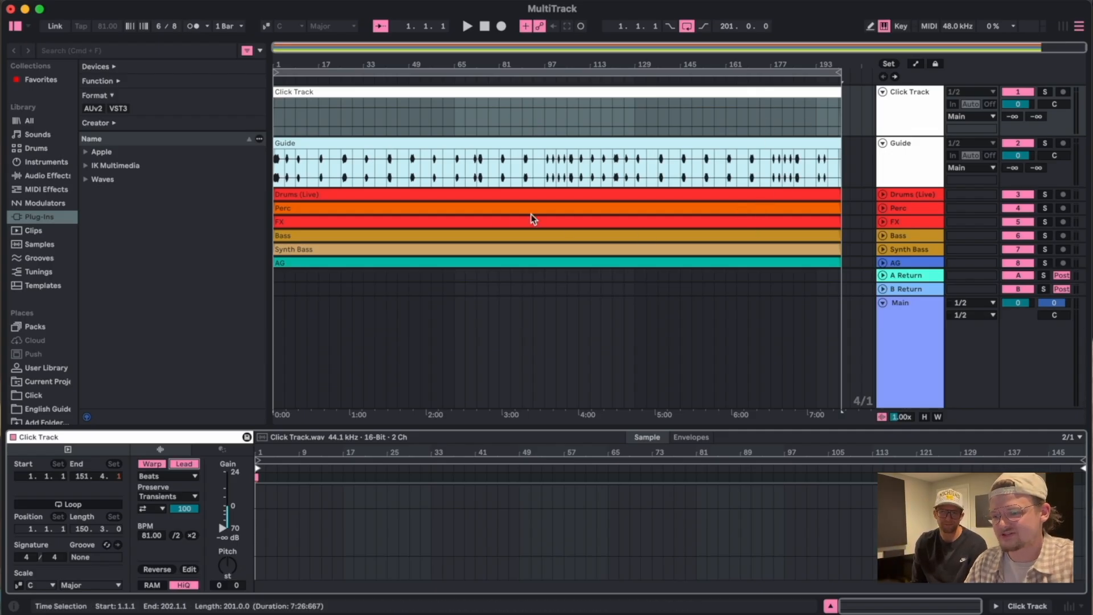
scroll(681, 214, "down", 5)
scroll(520, 232, "up", 5)
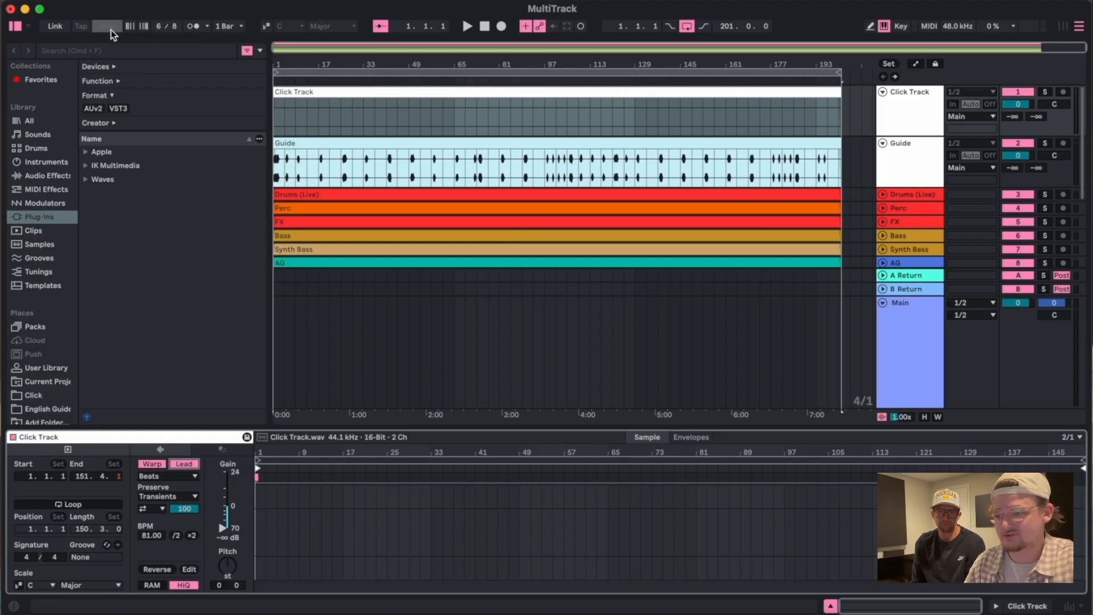
left_click(863, 174)
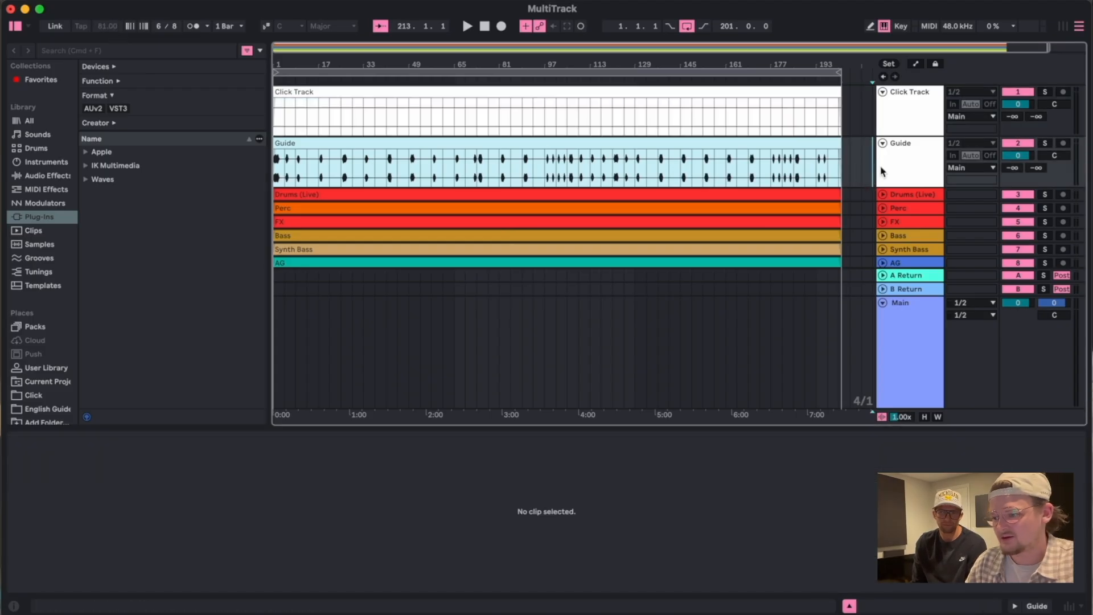
left_click(465, 275)
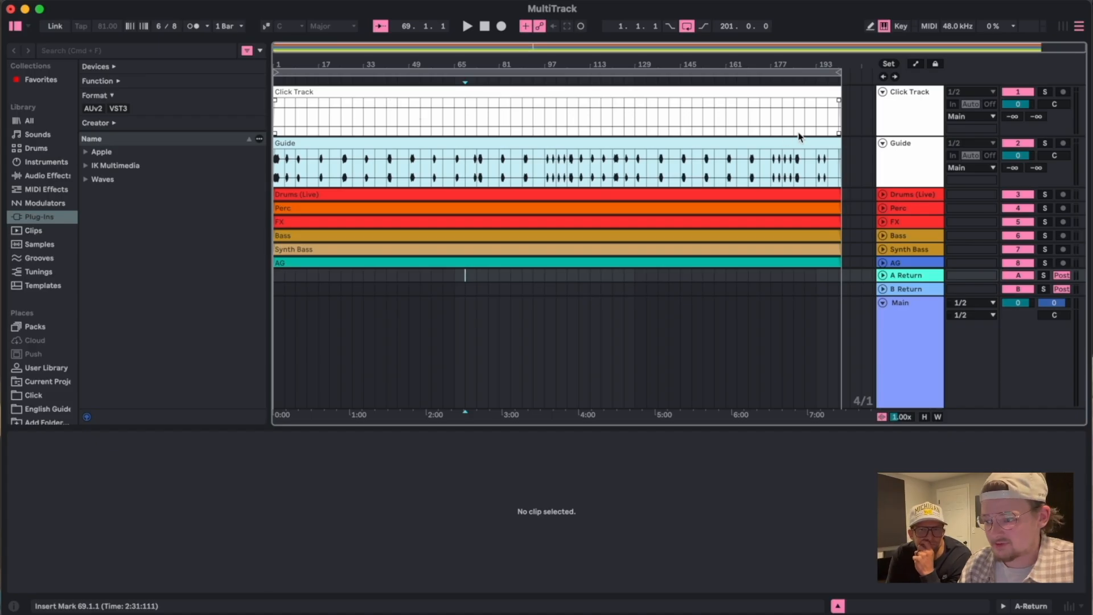
Rename the Click Track track as TEMPO and its clip as TEMPO 81 BPM.
left_click(907, 96)
double_click(905, 93)
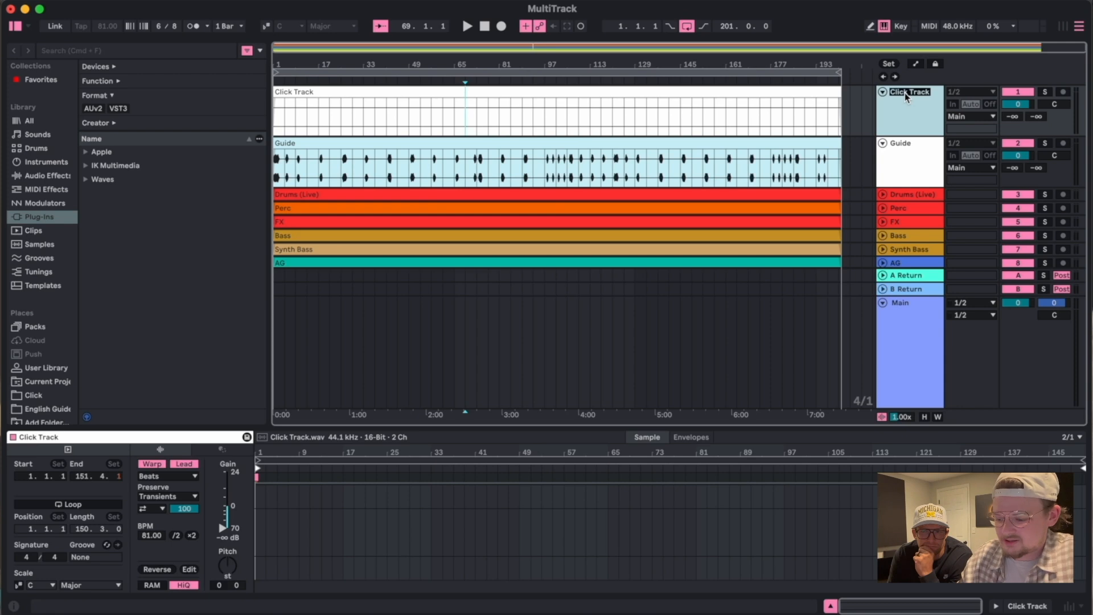
type("TEMPO")
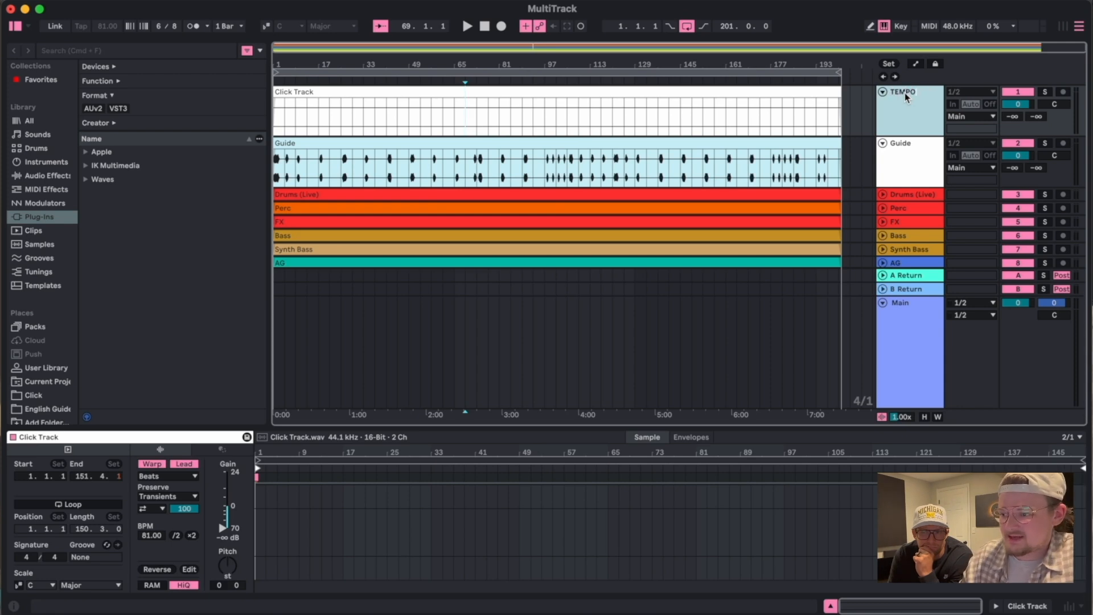
left_click(555, 92)
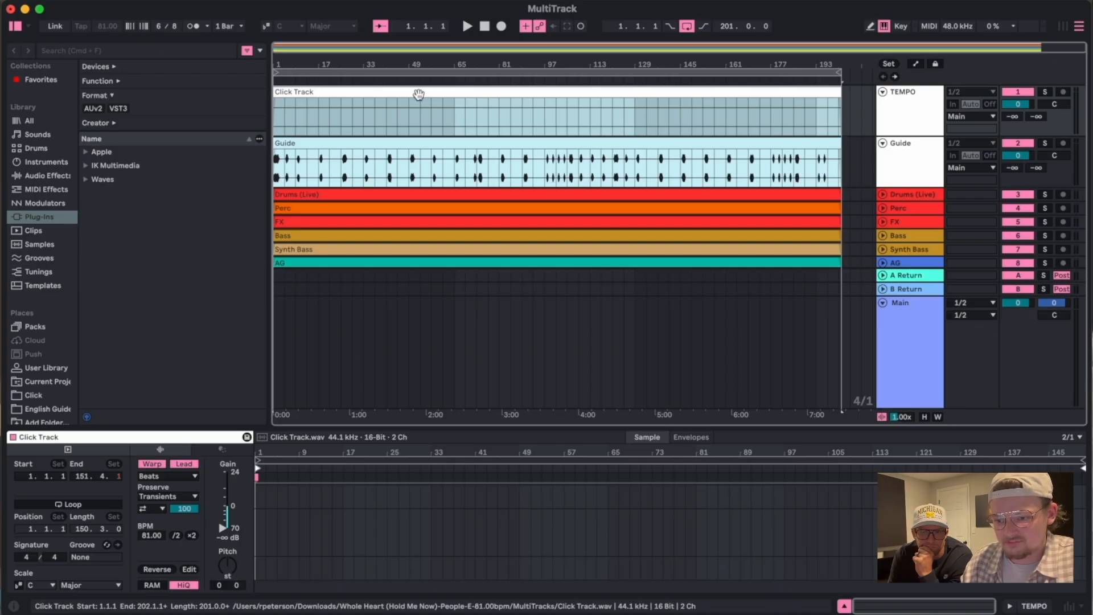
key("super+r")
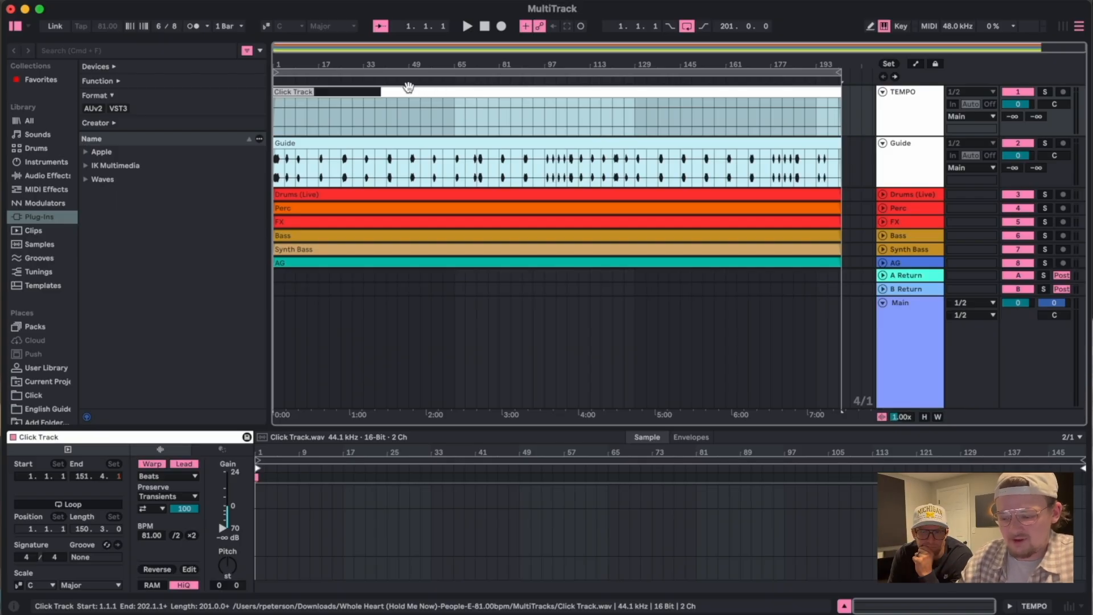
key("BackSpace")
type("TEMPO 81 BPM")
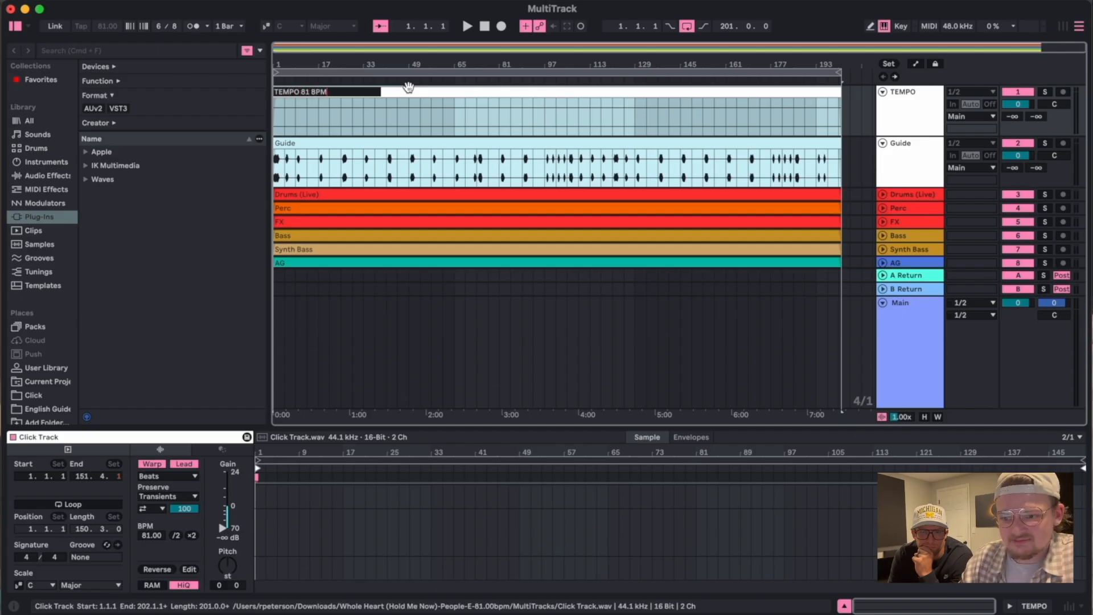
key("Return")
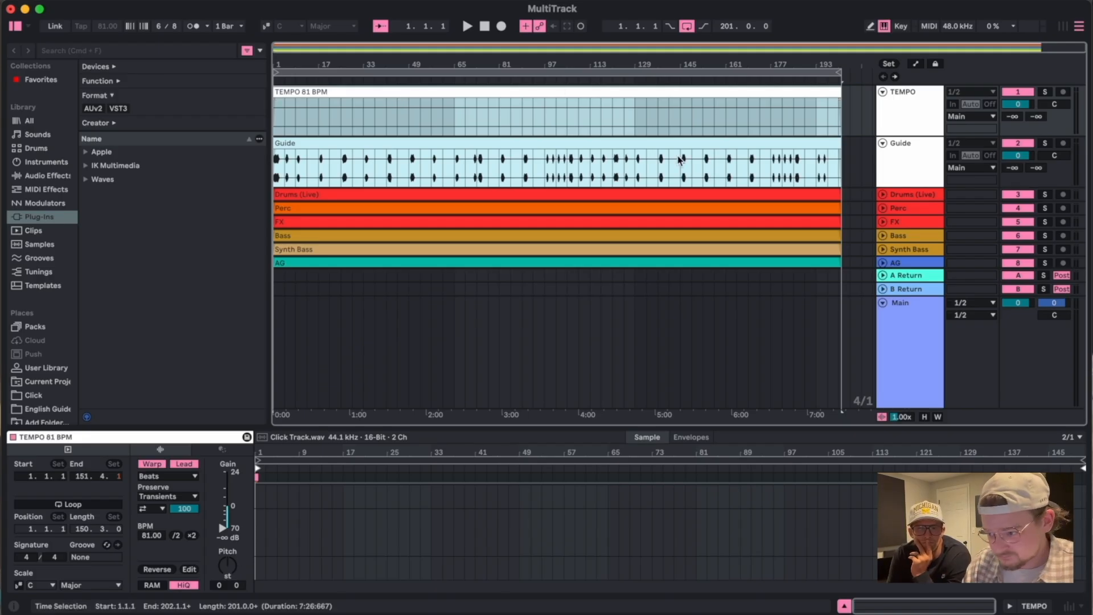
Fold the TEMPO track and insert a new MIDI track below the Choir track.
left_click(883, 92)
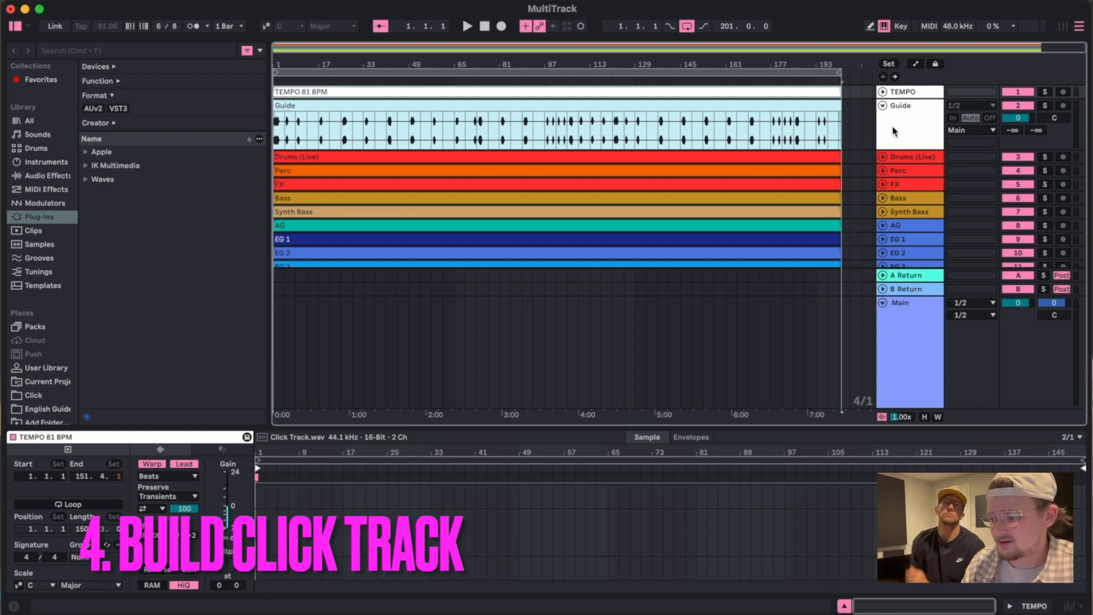
left_click(883, 105)
scroll(899, 125, "down", 5)
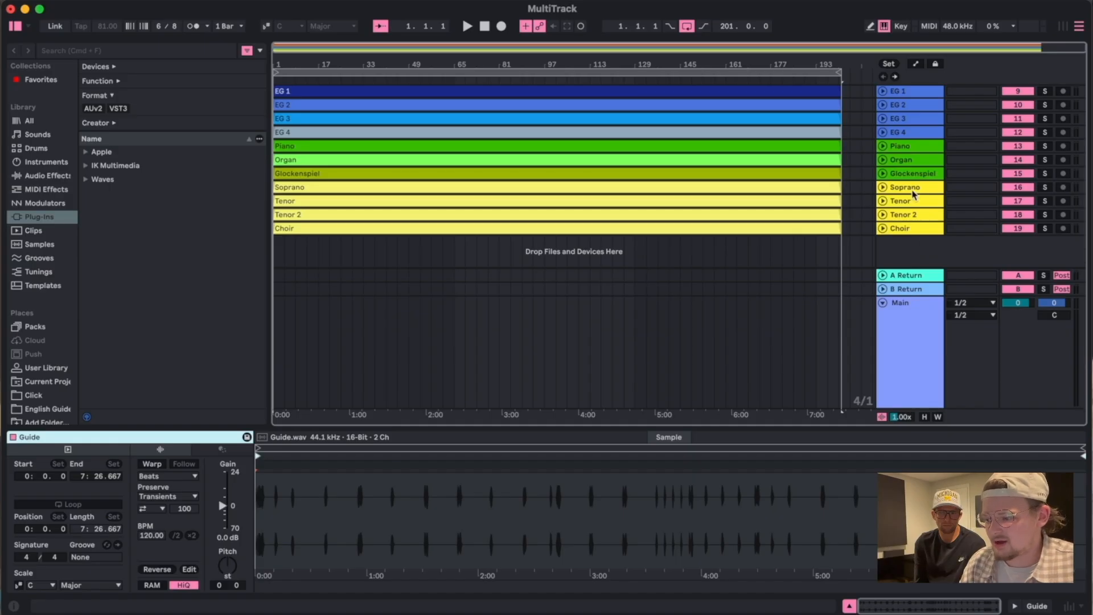
right_click(904, 250)
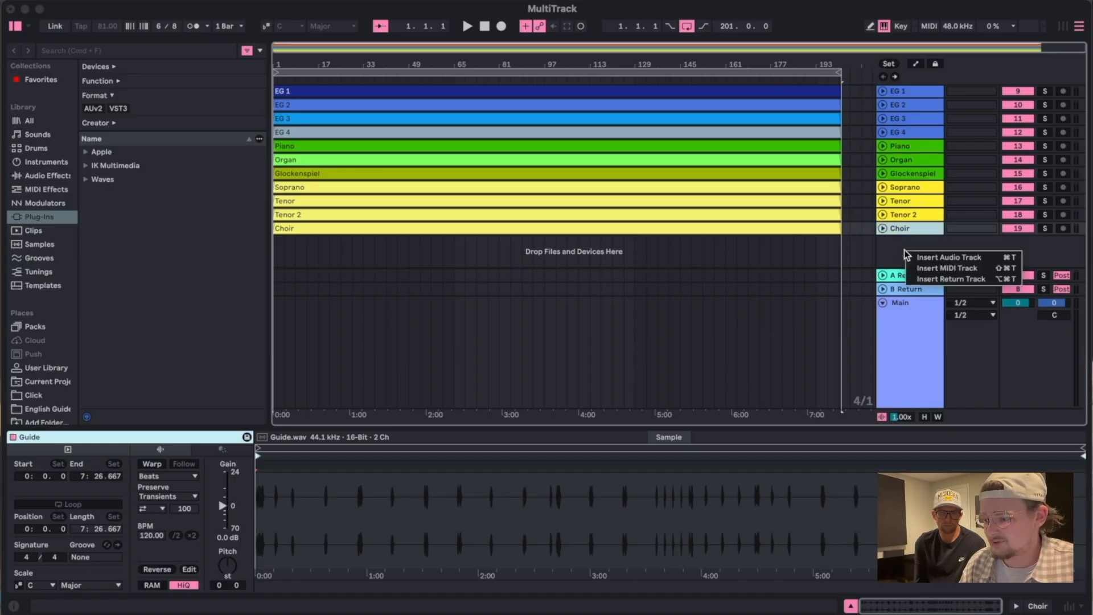
left_click(935, 270)
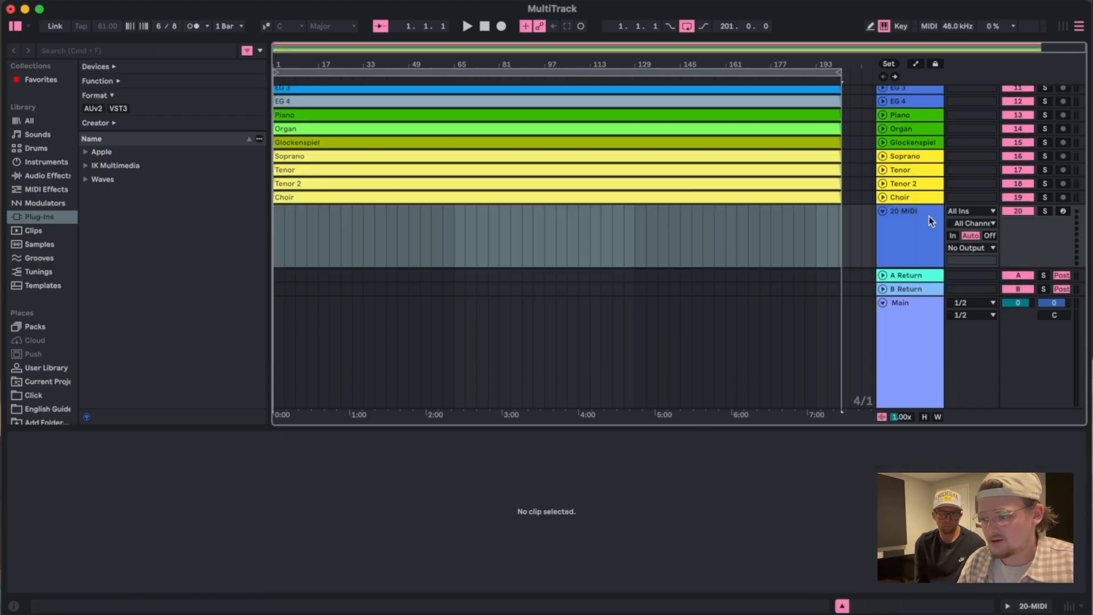
Rename the new MIDI track as CLICK and color it white.
left_click(906, 220)
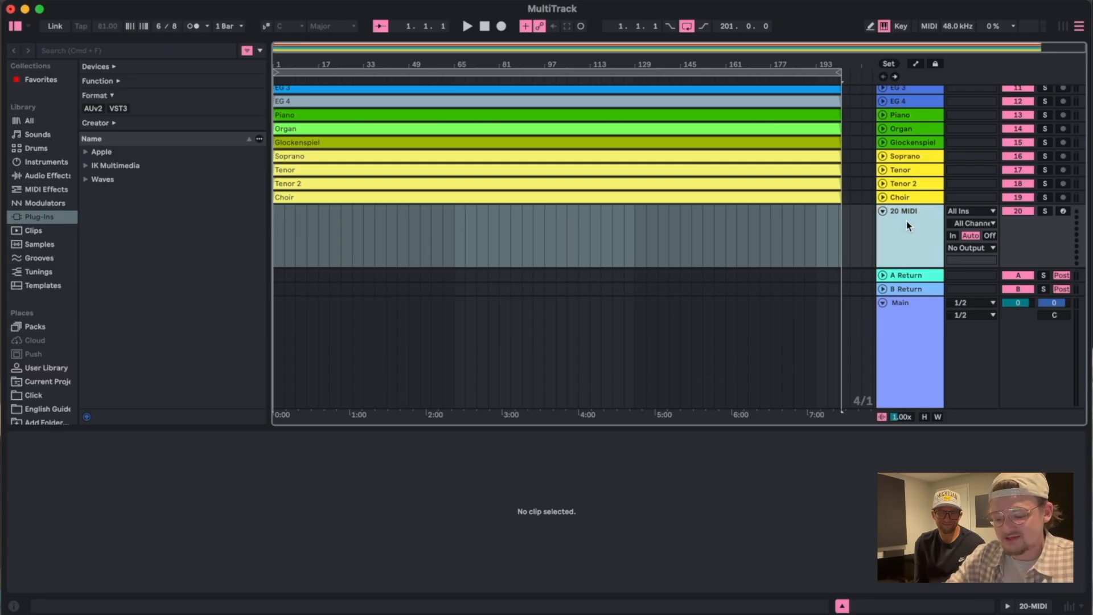
key("super+r")
type("CLICK")
key("Return")
right_click(906, 221)
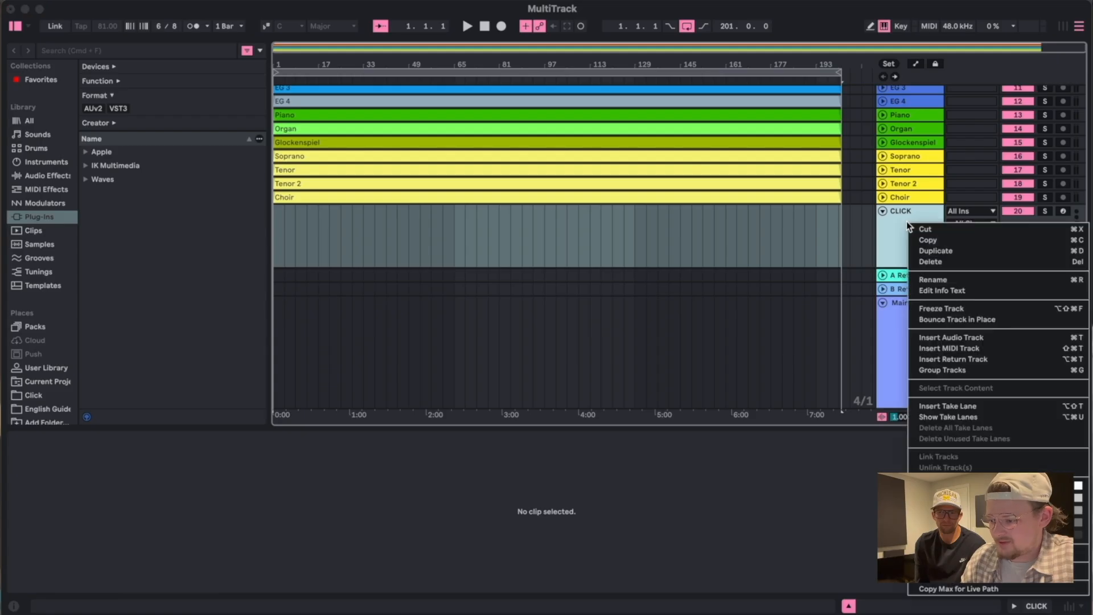
left_click(1079, 486)
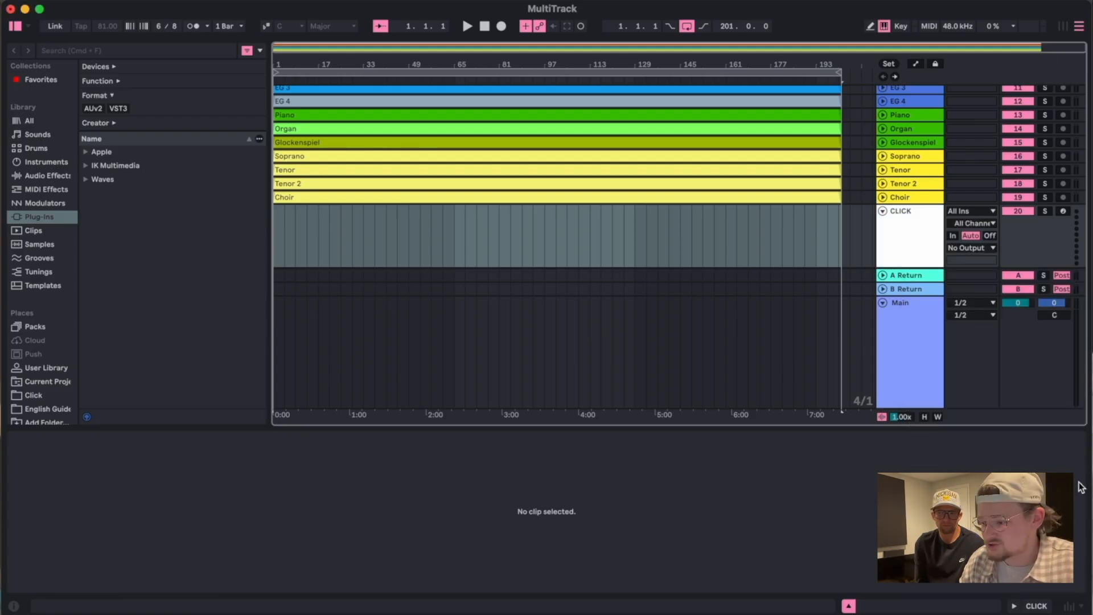
left_click(897, 229)
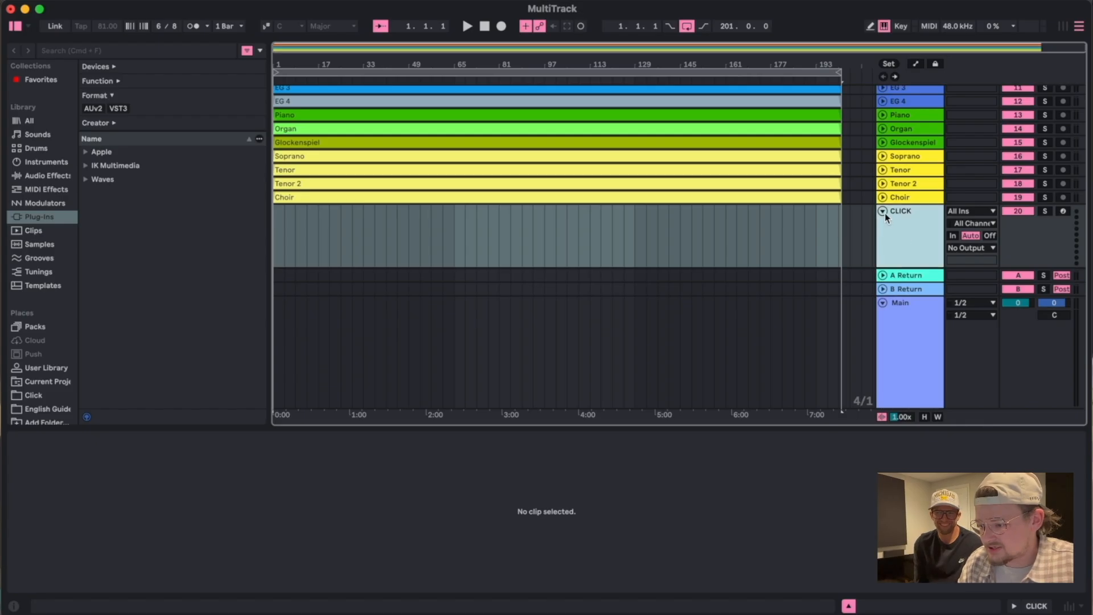
Fold the CLICK track and move it between the TEMPO and Guide tracks.
left_click(884, 213)
left_click_drag(907, 212, 902, 93)
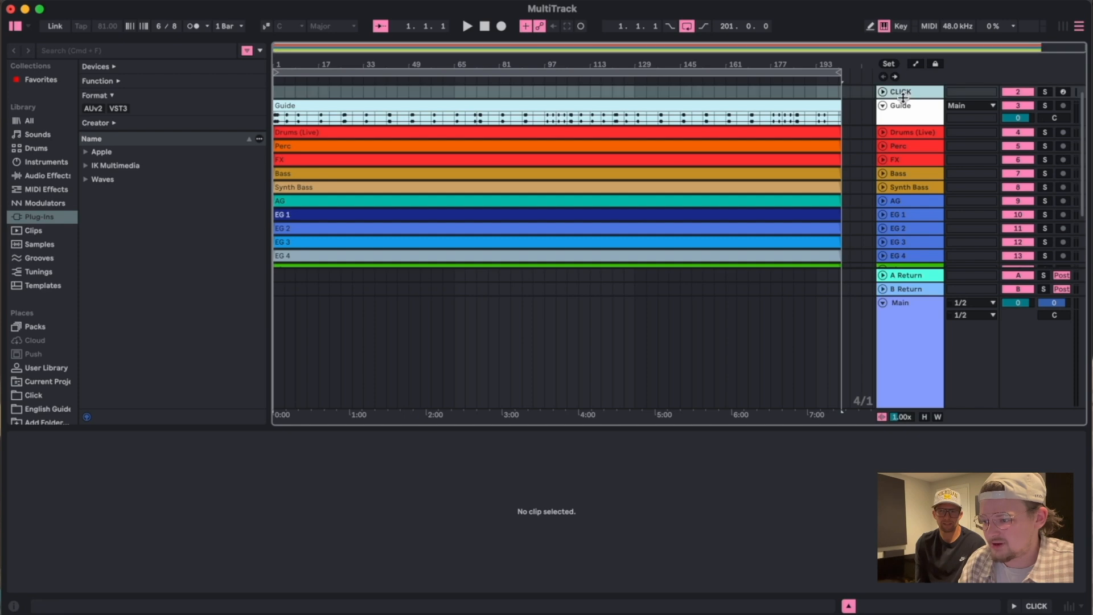
scroll(841, 114, "up", 2)
left_click(770, 105)
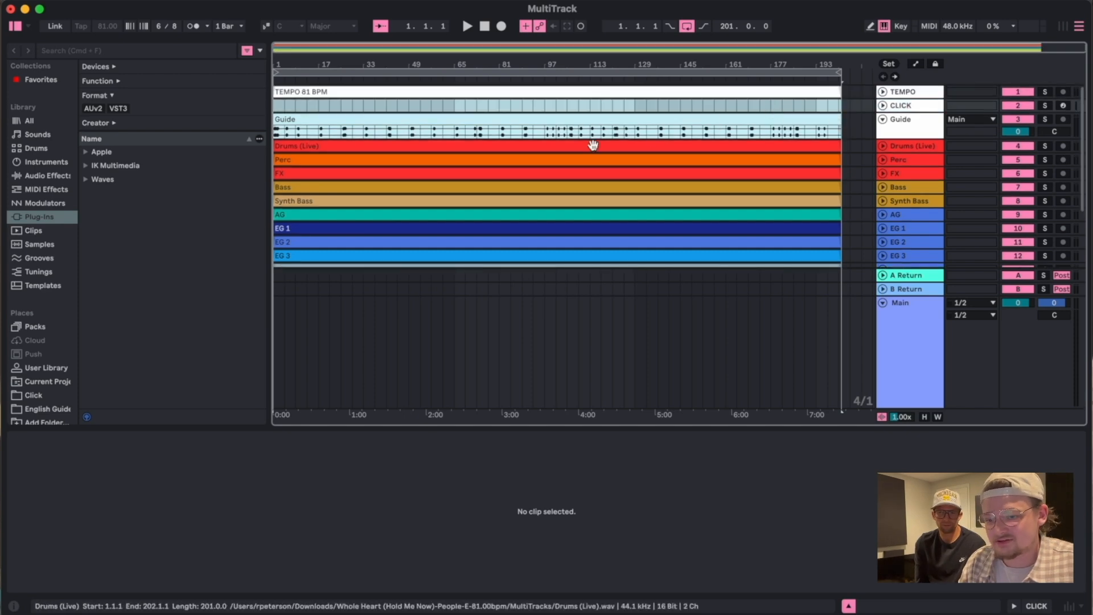
key("Delete")
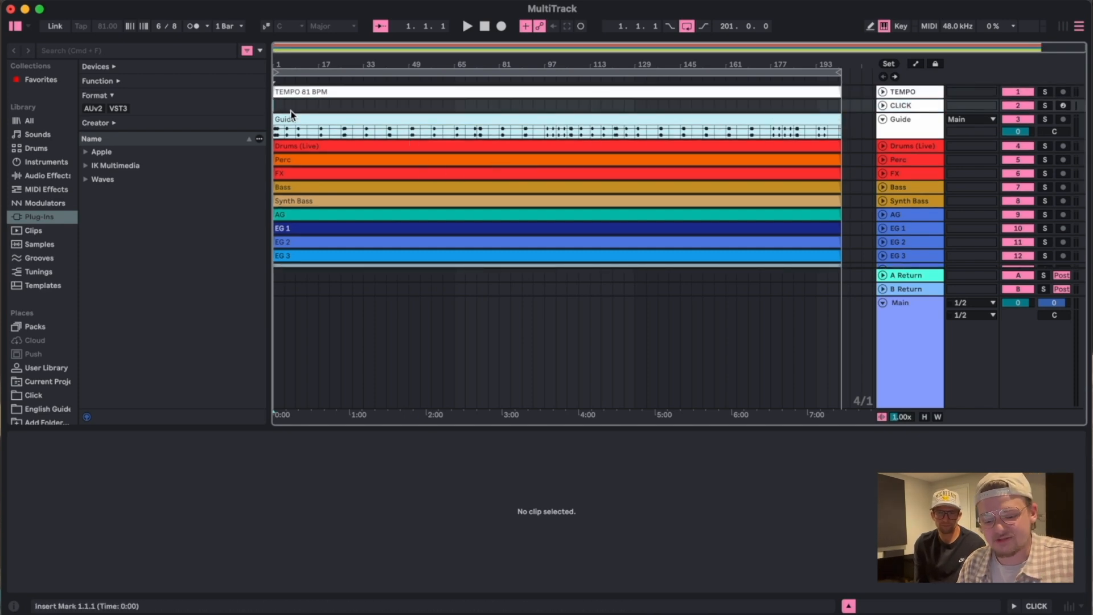
Switch to Session View and load an empty Drum Rack onto the CLICK track.
key("Tab")
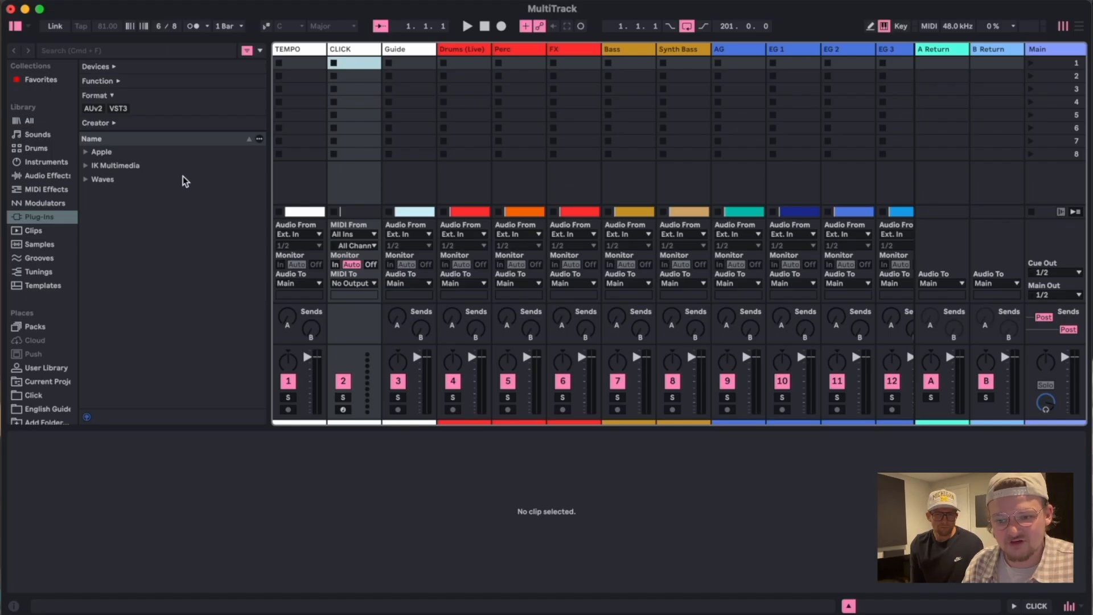
left_click(40, 149)
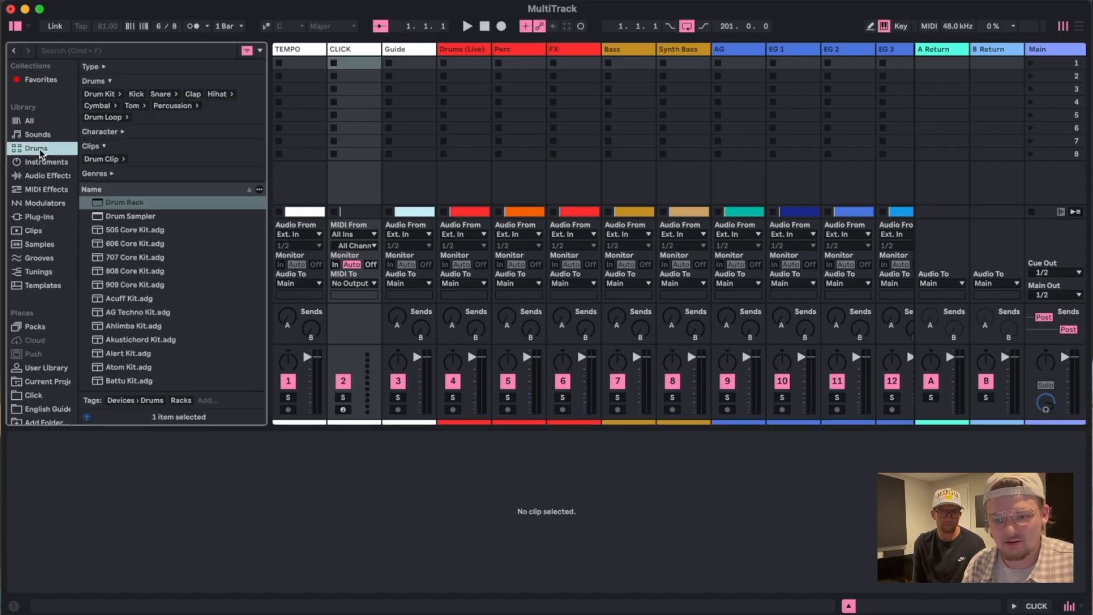
left_click_drag(124, 204, 353, 52)
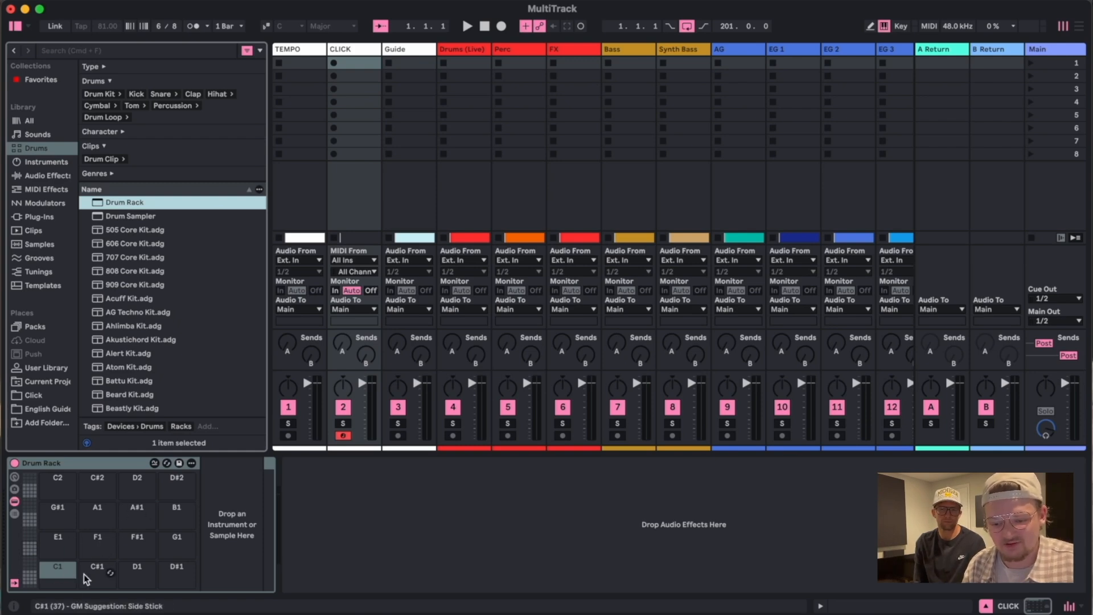
Load Click 1.wav from the Click folder onto Drum Rack pad C1 and Click 2.wav onto pad C#1.
left_click(43, 398)
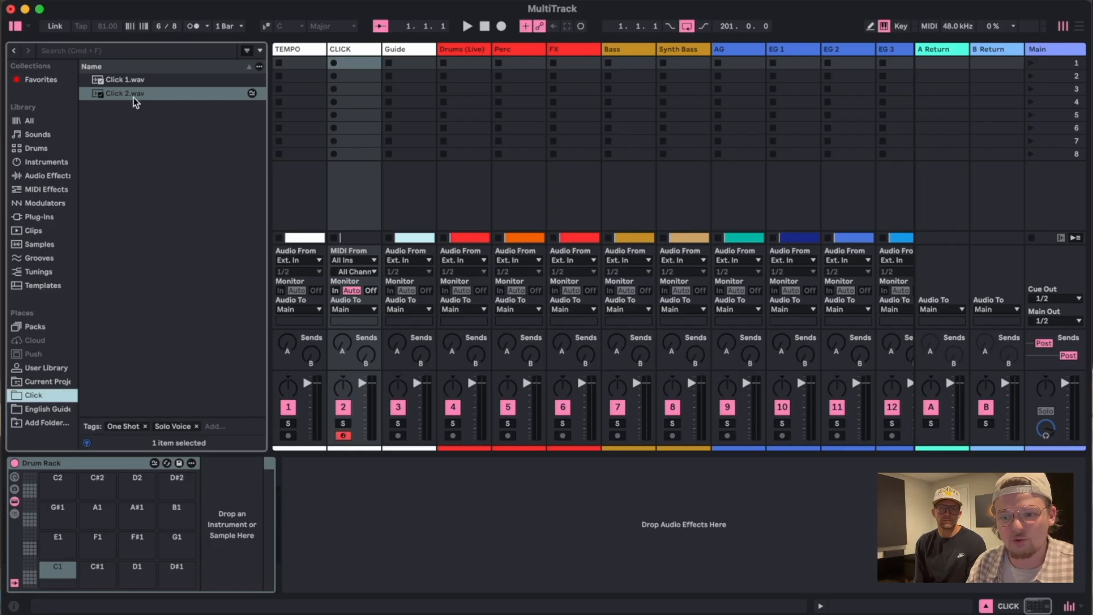
left_click(123, 78)
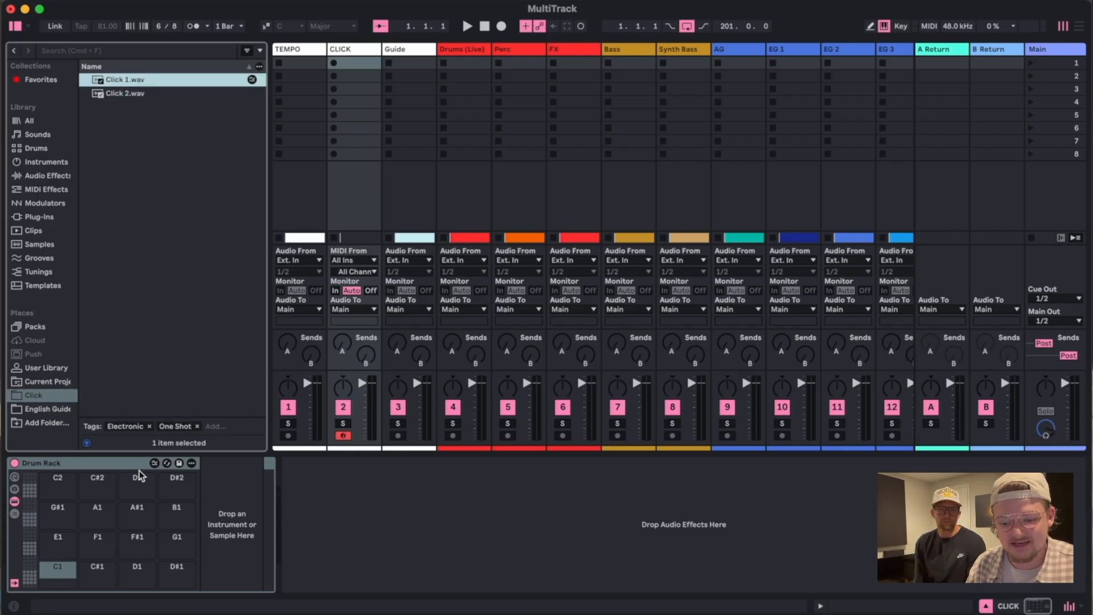
left_click_drag(135, 81, 57, 569)
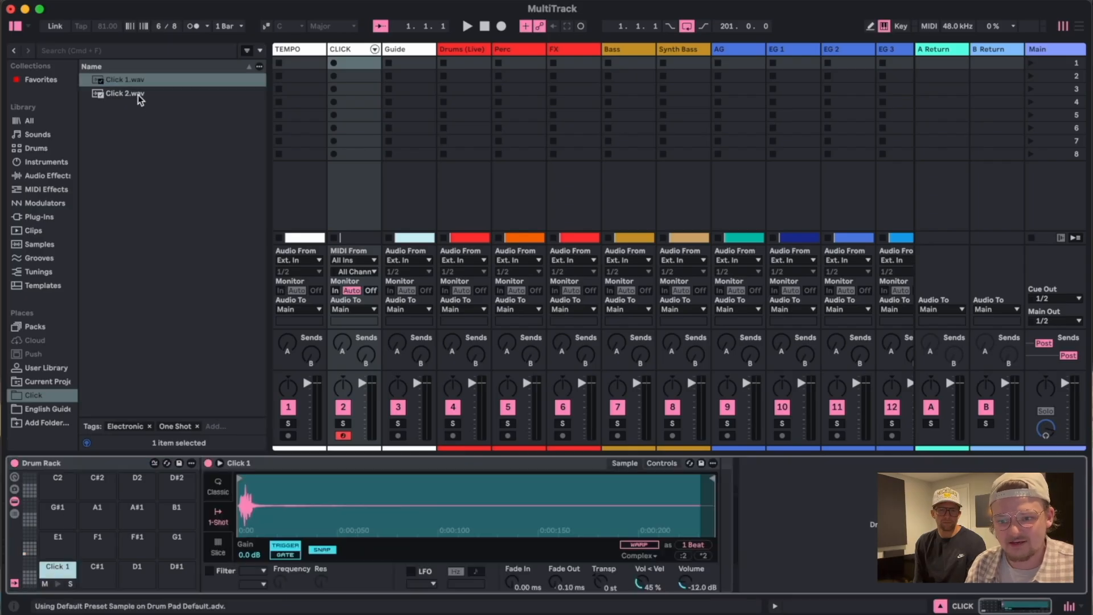
left_click_drag(137, 93, 101, 574)
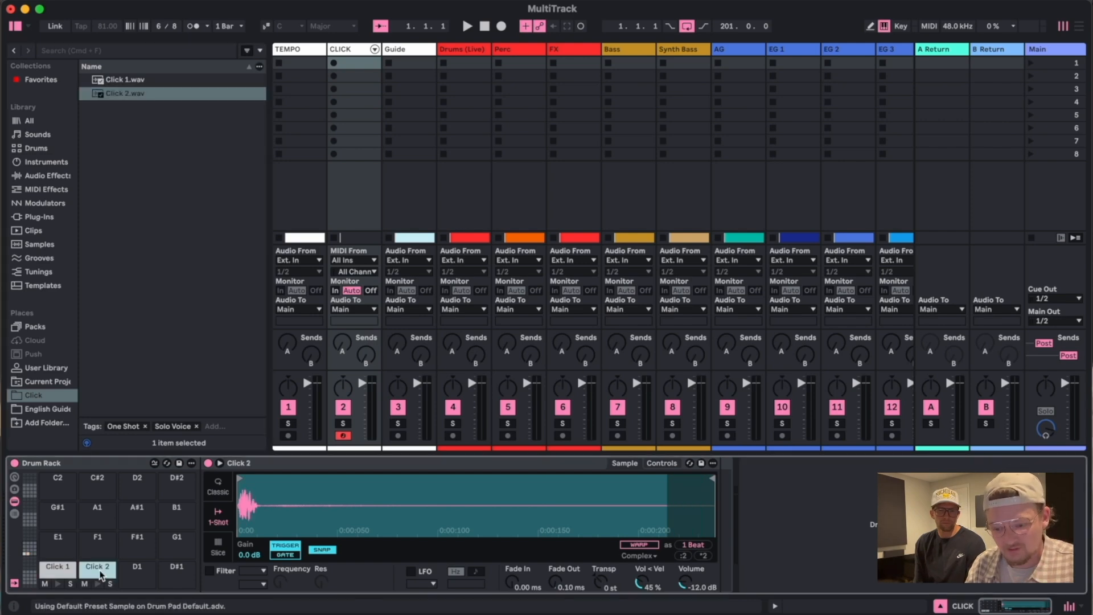
left_click(58, 584)
left_click(96, 584)
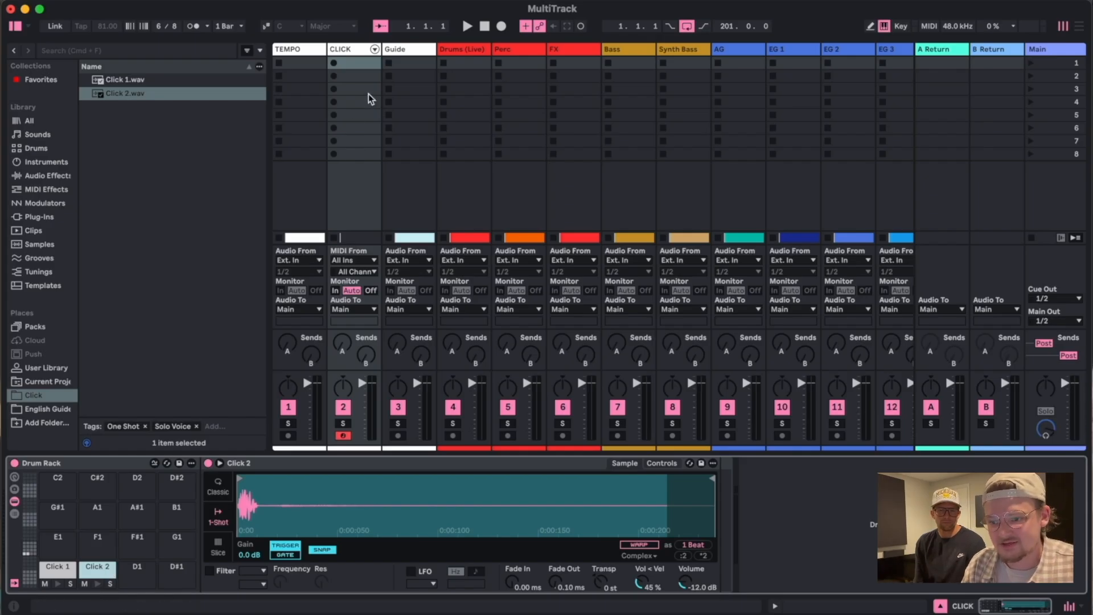
Create a one-bar looping clip in the CLICK track's first slot with Click 1 on beat 1 and Click 2 on the following beats, and audition it.
double_click(346, 64)
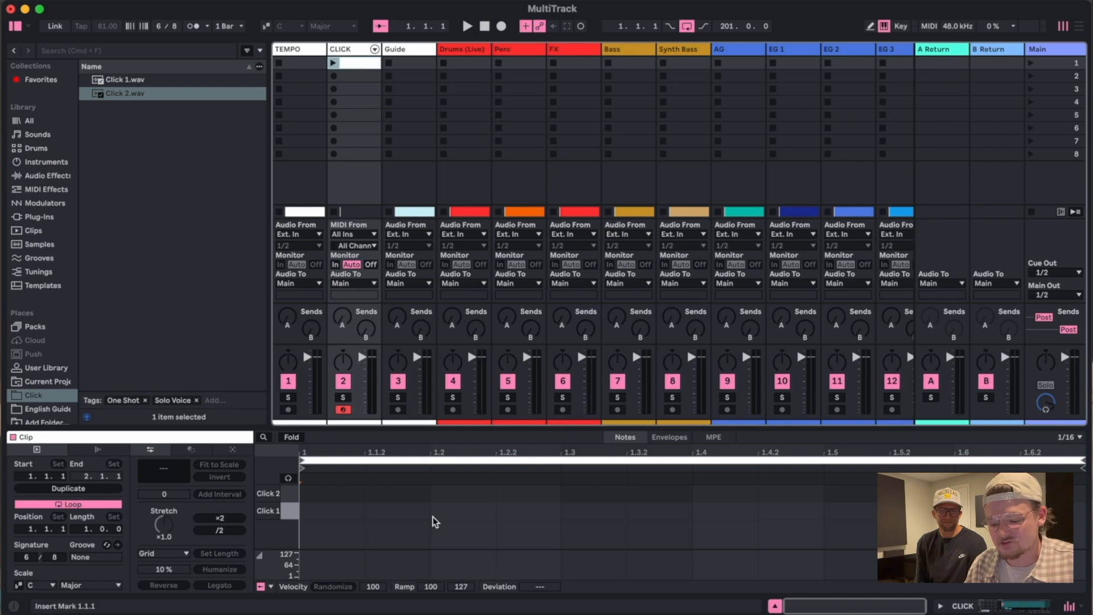
key("b")
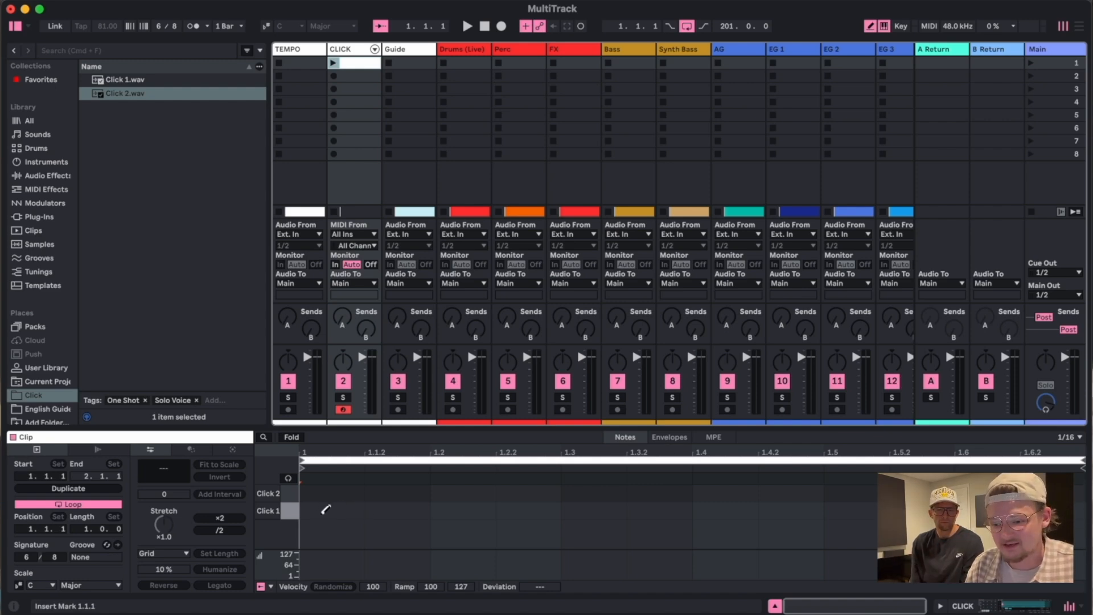
left_click(326, 509)
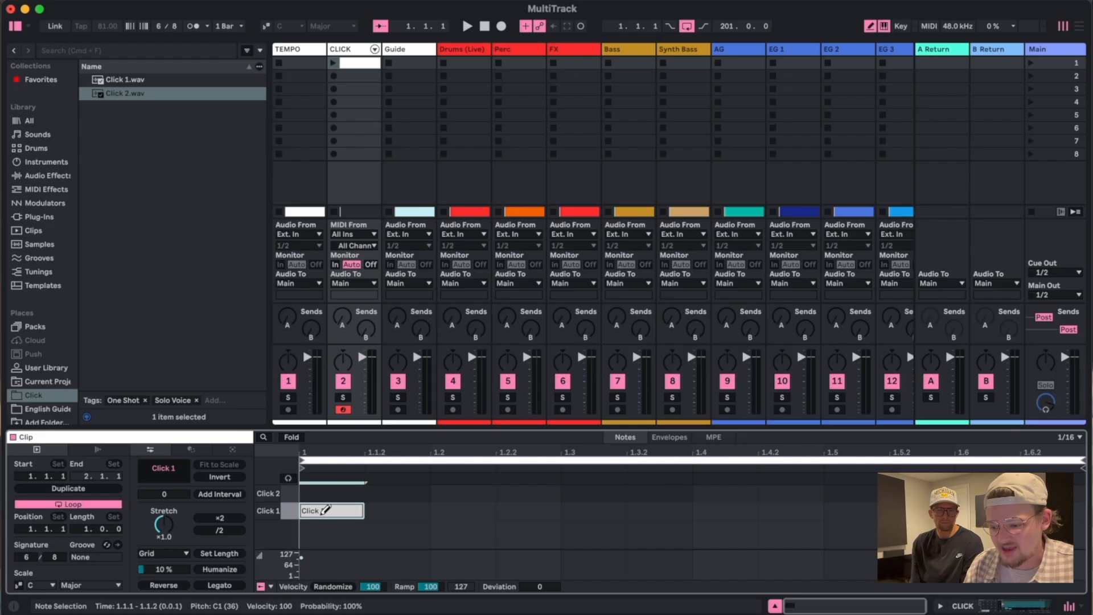
left_click(455, 492)
left_click(607, 492)
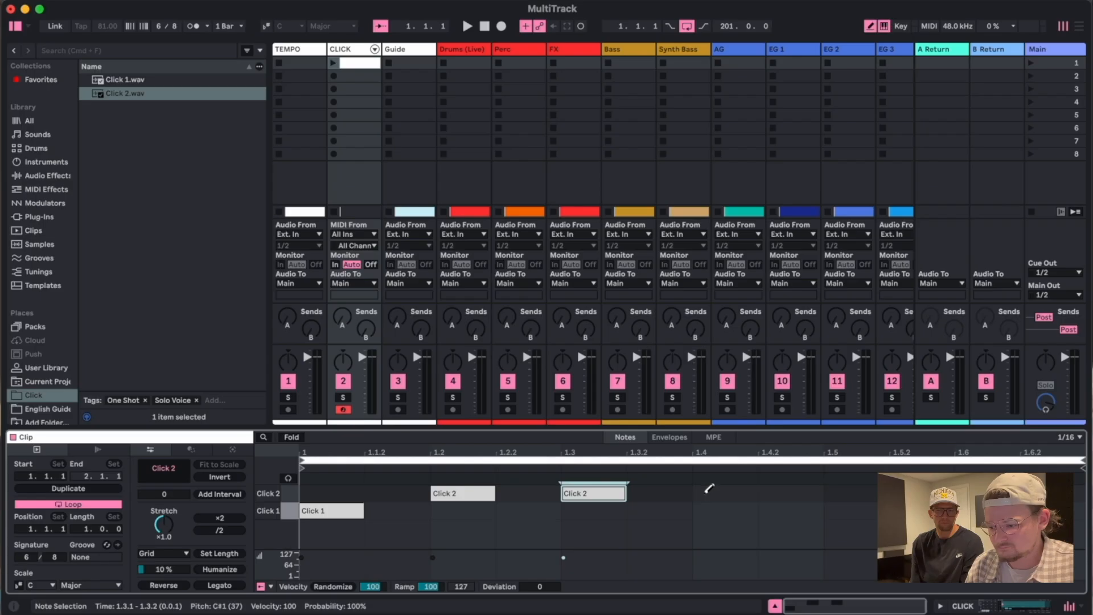
left_click(709, 492)
left_click(847, 491)
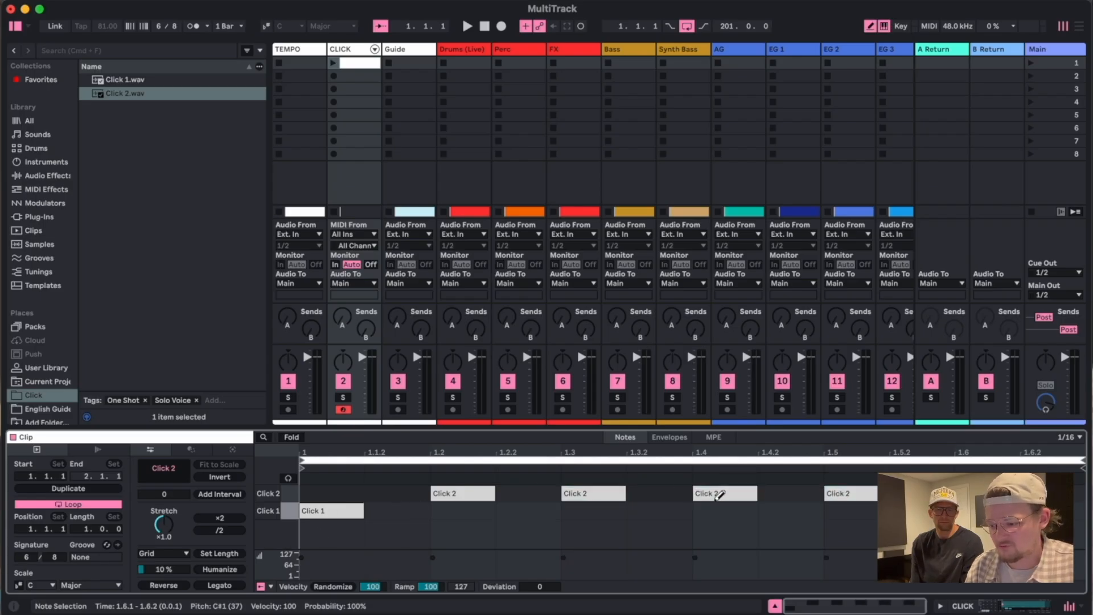
left_click(333, 63)
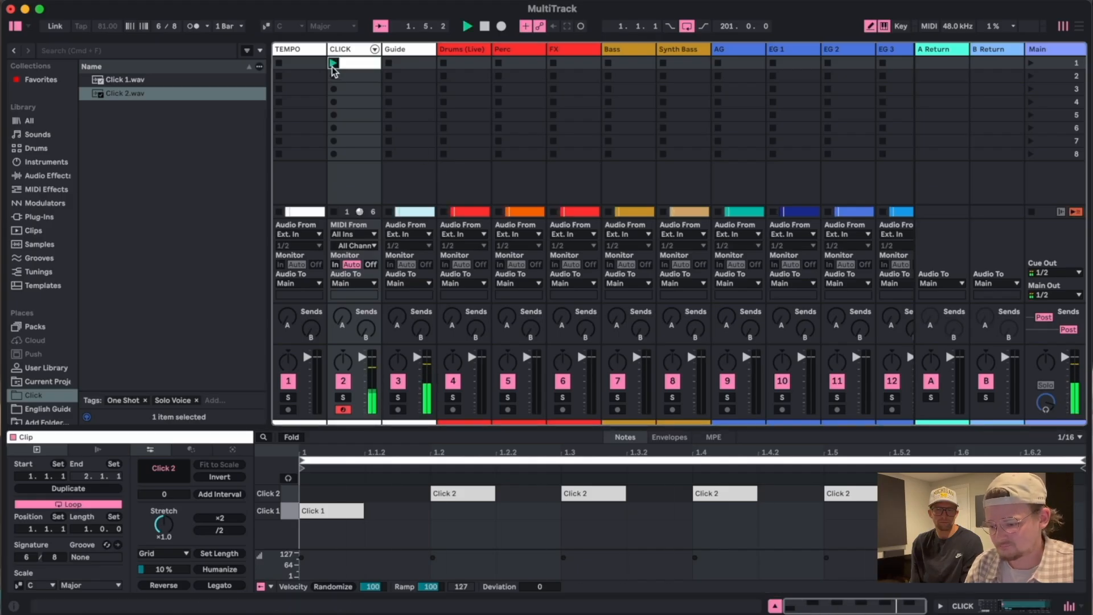
key("space")
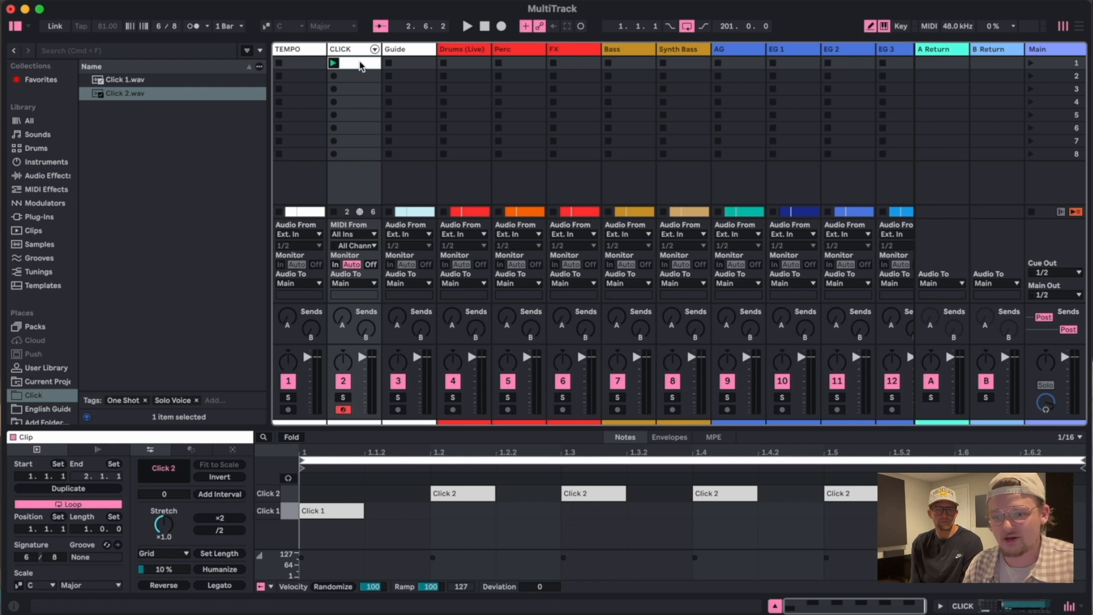
Place the click clip at bar 1 of the CLICK track in Arrangement View and restore arrangement playback.
left_click_drag(360, 71, 367, 112)
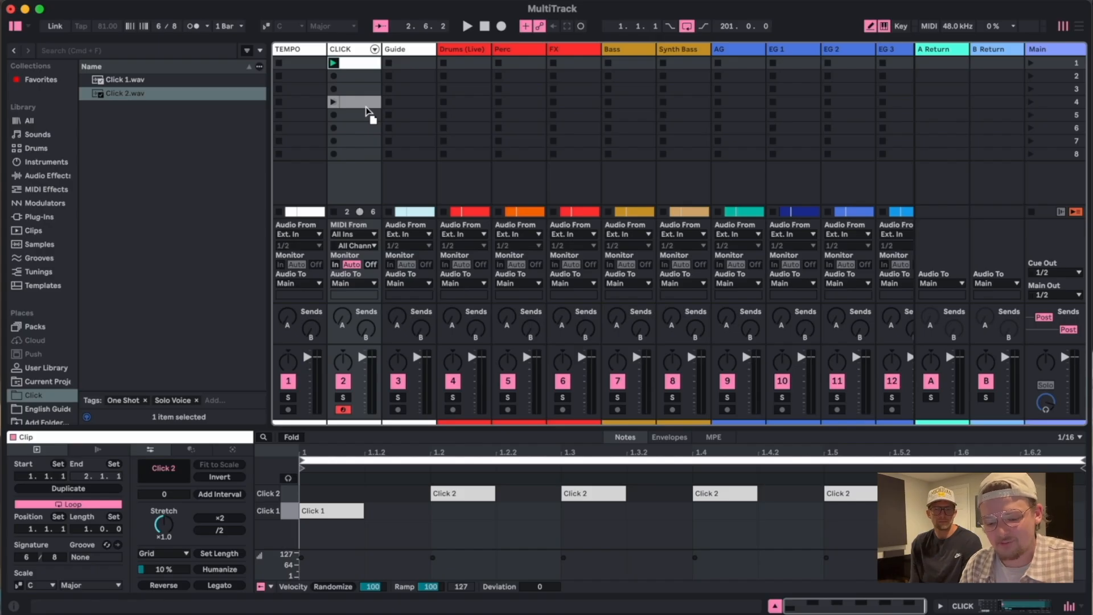
left_click_drag(367, 109, 366, 109)
key("Tab")
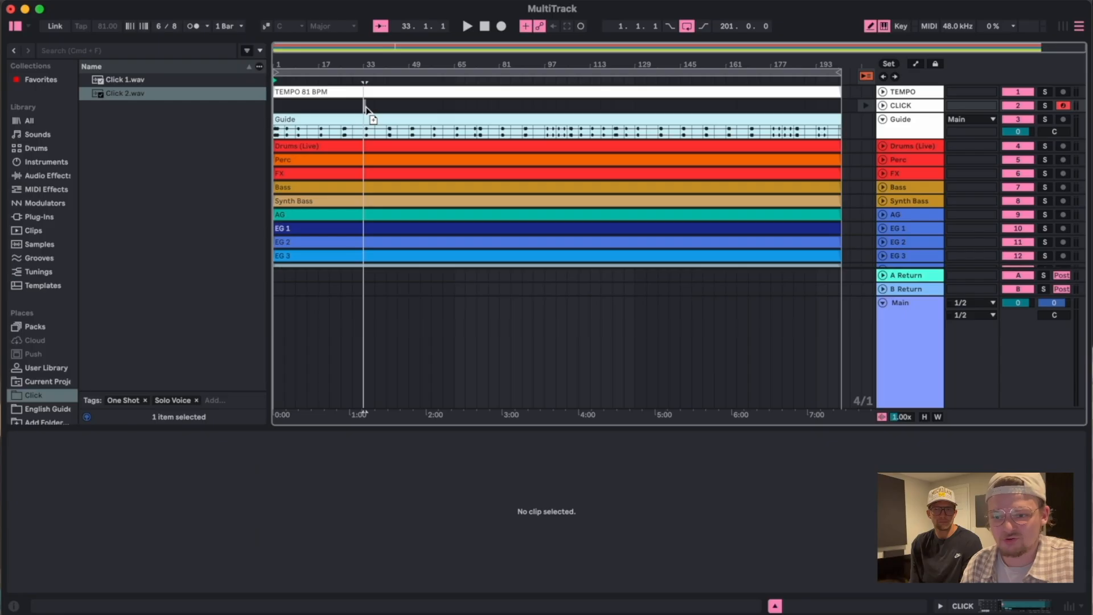
mouse_move(365, 107)
left_mouse_down()
mouse_move(432, 105)
mouse_move(275, 107)
left_mouse_up()
key("Tab")
key("Tab")
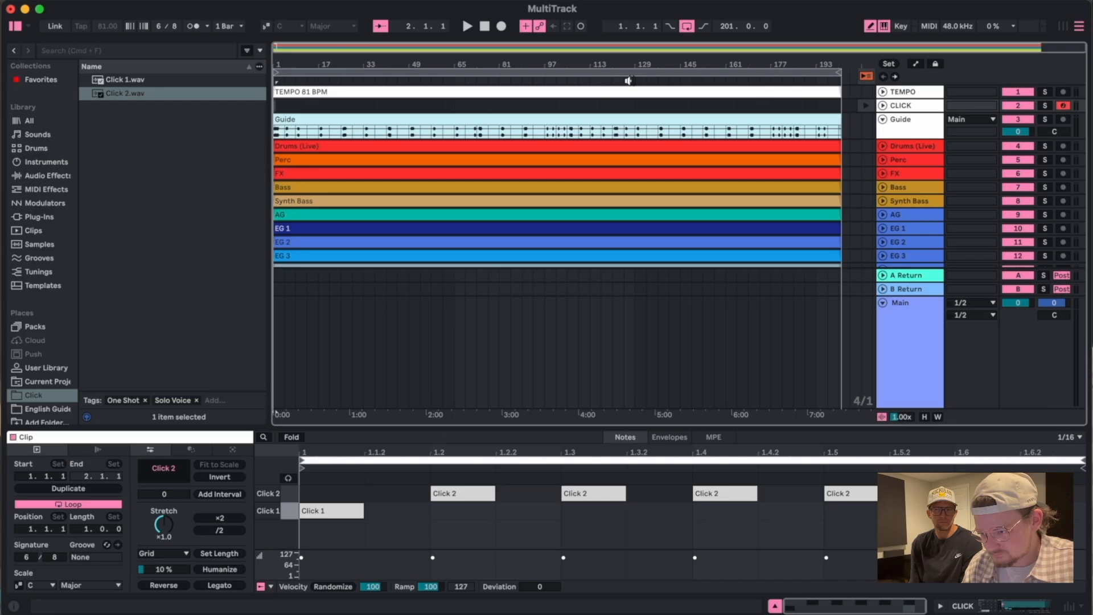
left_click(865, 76)
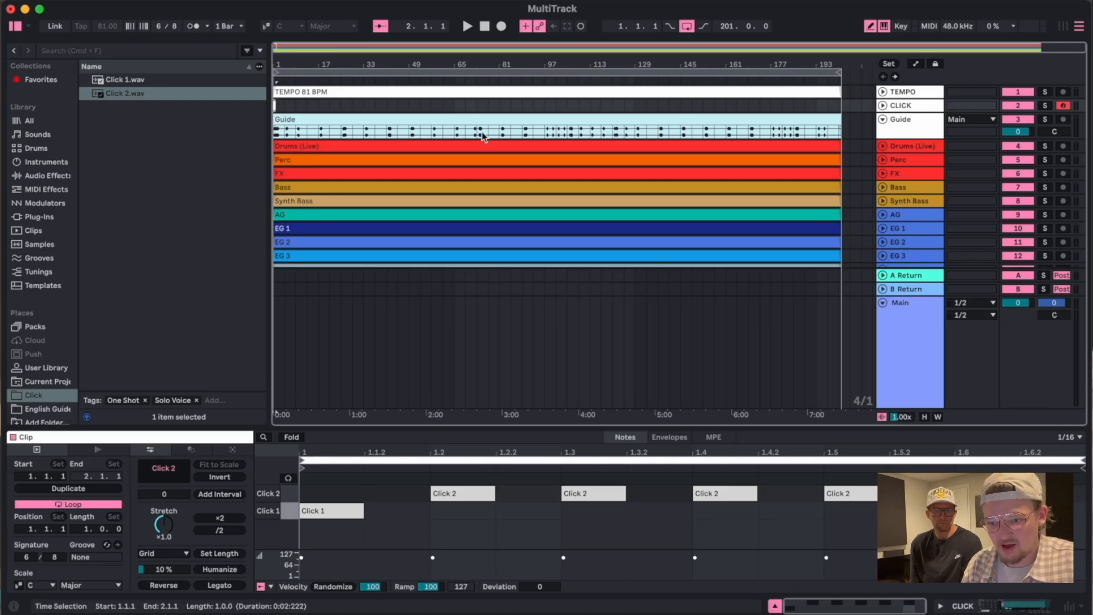
Extend the looping click clip along the CLICK track's timeline from bar 1 to bar 187.
scroll(288, 119, "up", 10)
scroll(289, 116, "up", 3)
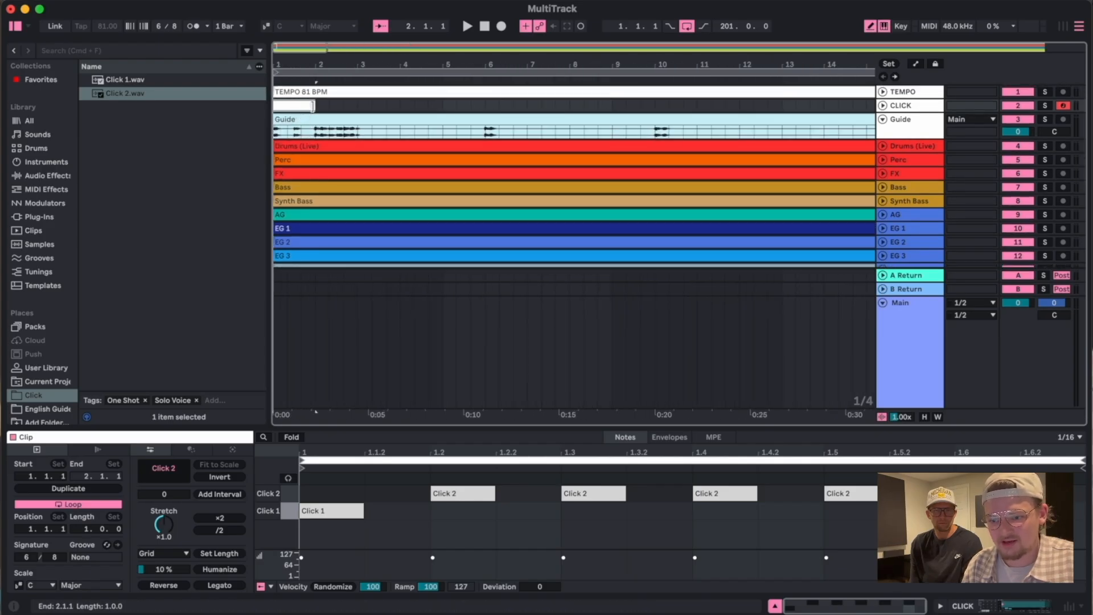
left_click_drag(312, 106, 532, 108)
scroll(528, 113, "down", 5)
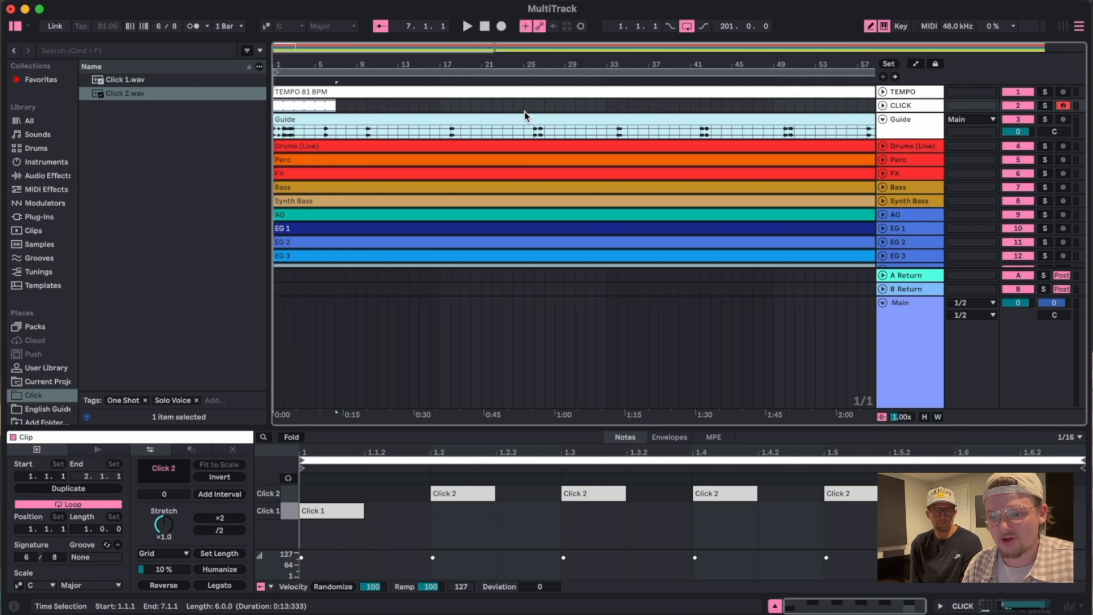
left_click_drag(334, 106, 621, 107)
scroll(621, 109, "down", 4)
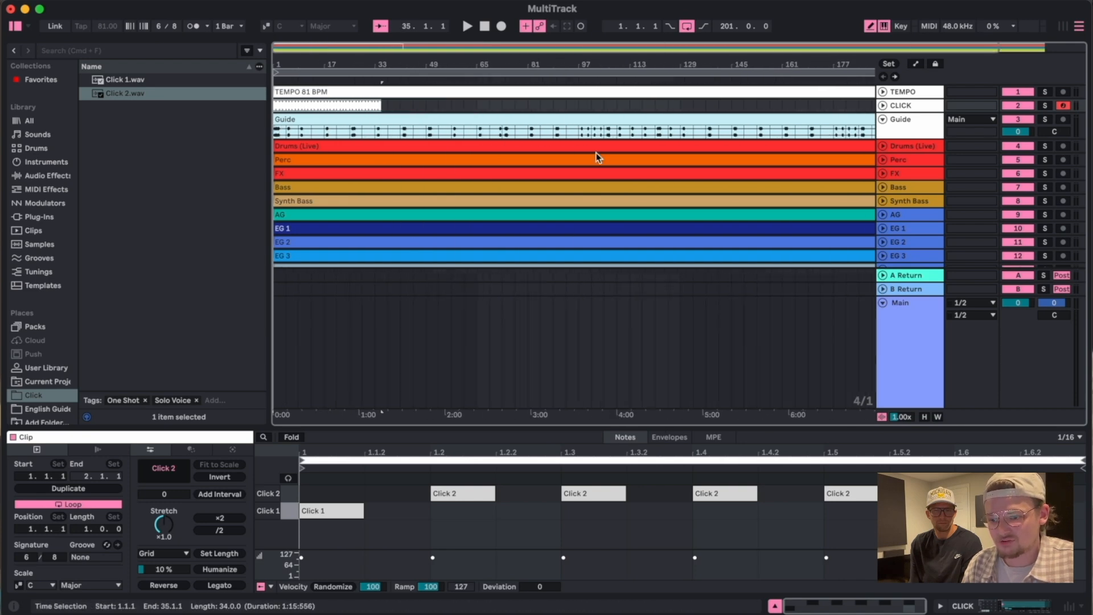
left_click_drag(378, 106, 867, 107)
Extend the click clip to the Guide track's last spoken cue at bar 196.
scroll(776, 115, "up", 5)
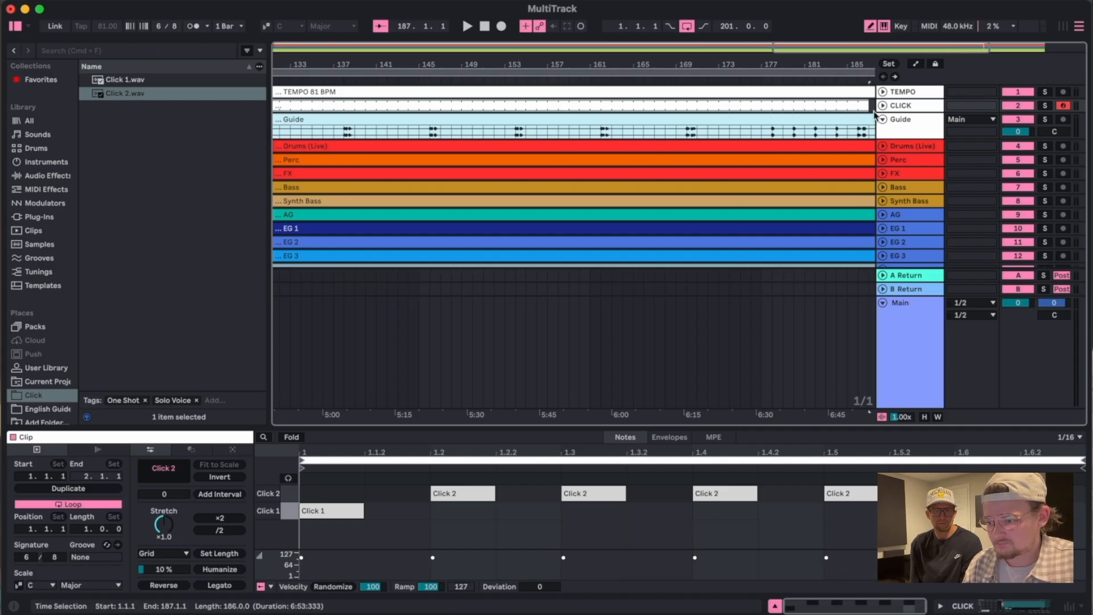
scroll(827, 175, "right", 5)
left_click_drag(598, 105, 669, 108)
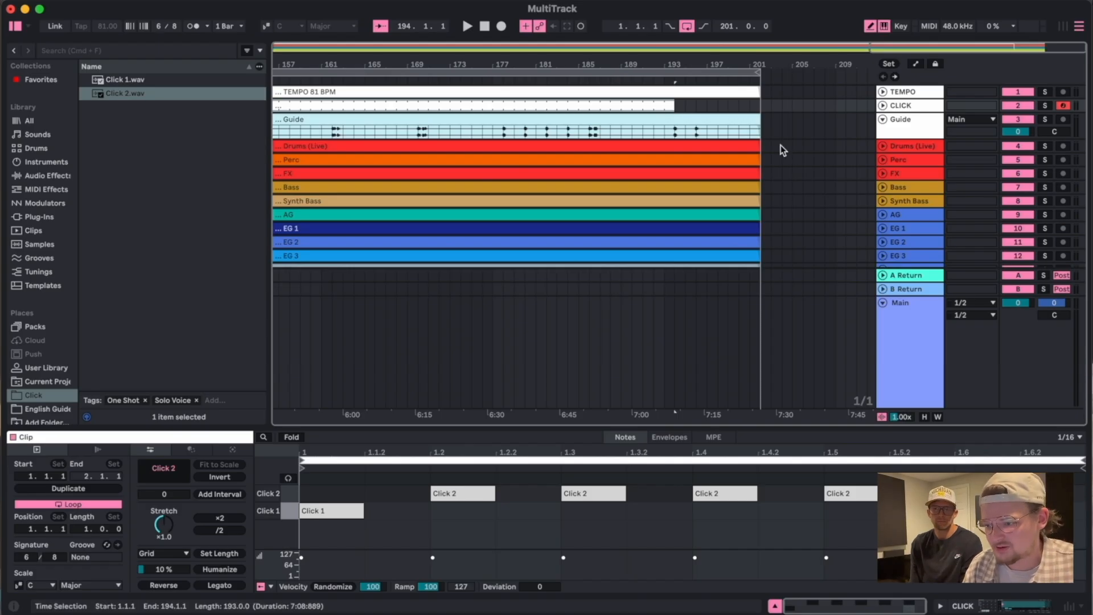
scroll(708, 136, "up", 5)
left_click(671, 132)
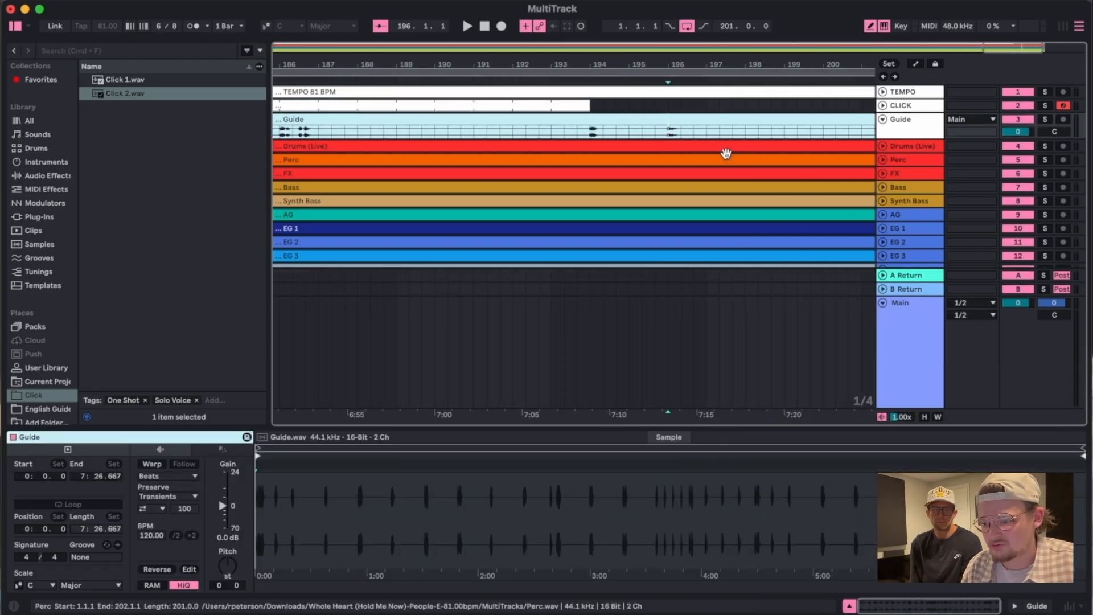
scroll(725, 151, "right", 3)
key("space")
left_click_drag(483, 107, 560, 107)
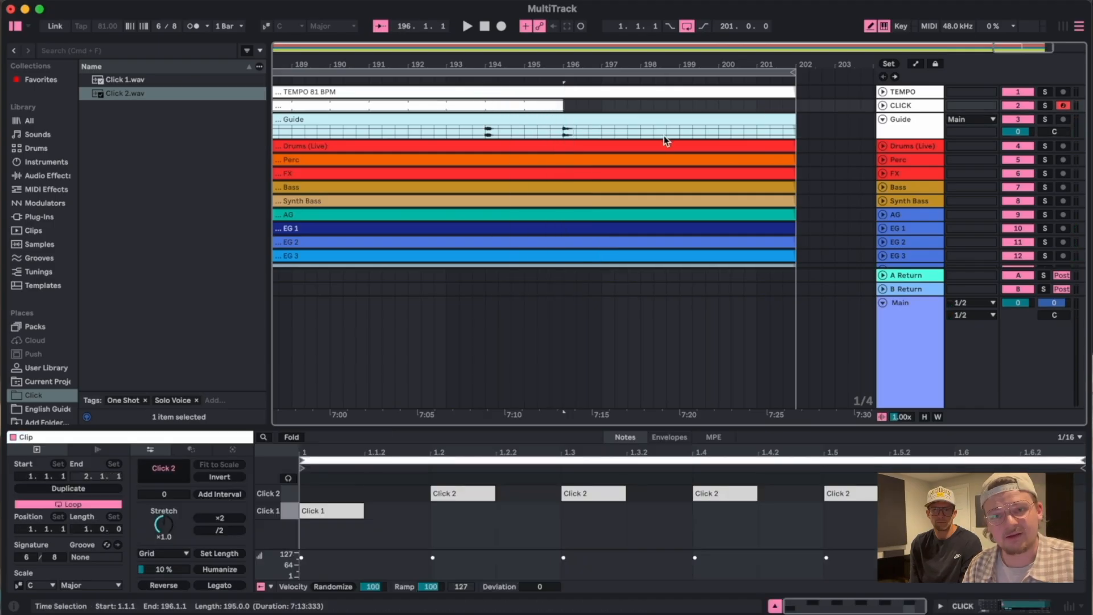
Play the song from the start and check the unfolded CLICK track's note pattern against the Guide, then fold the track again.
key("w")
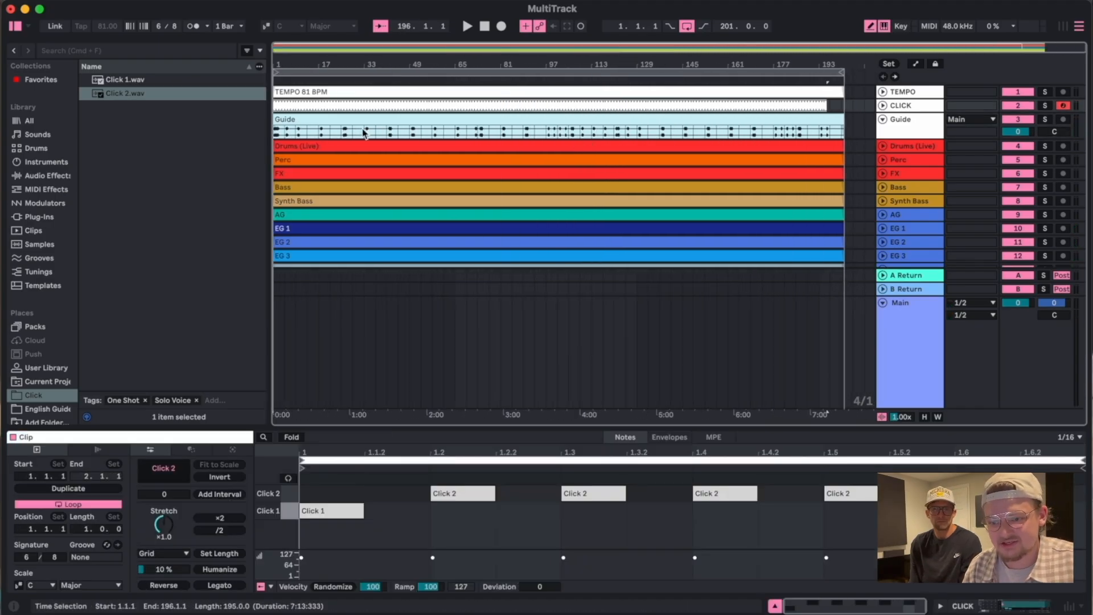
left_click(831, 123)
key("space")
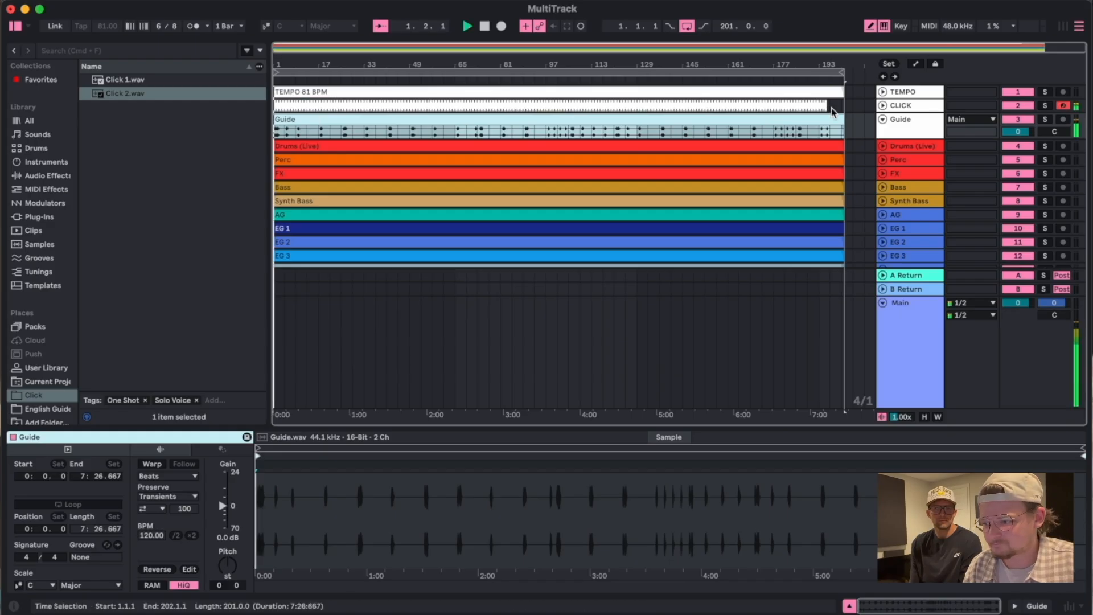
left_click(882, 106)
scroll(319, 159, "up", 10)
scroll(318, 159, "up", 4)
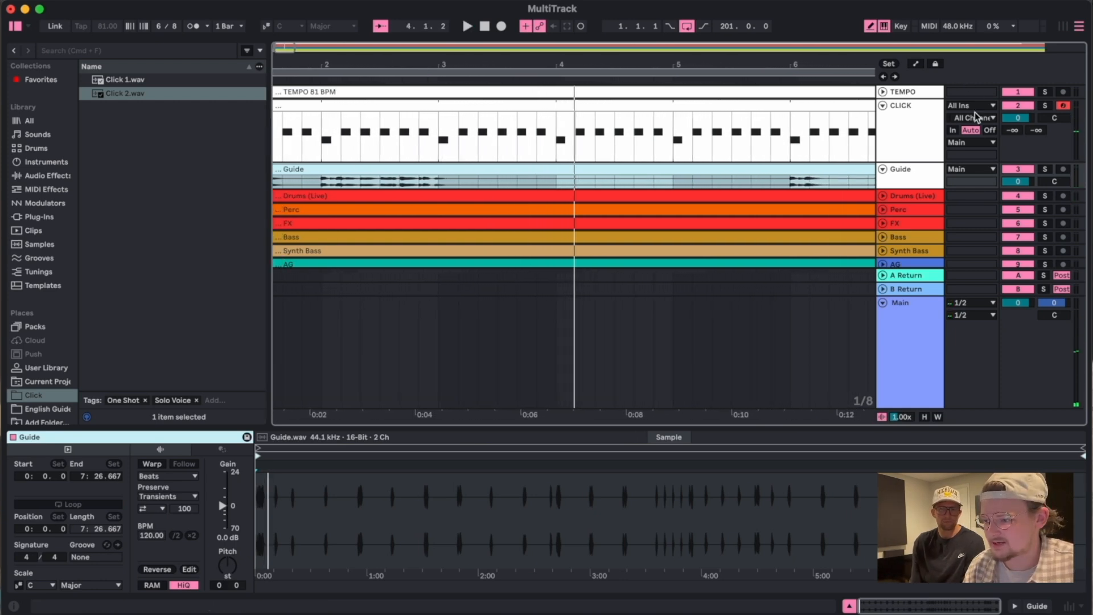
left_click(908, 131)
left_click(882, 106)
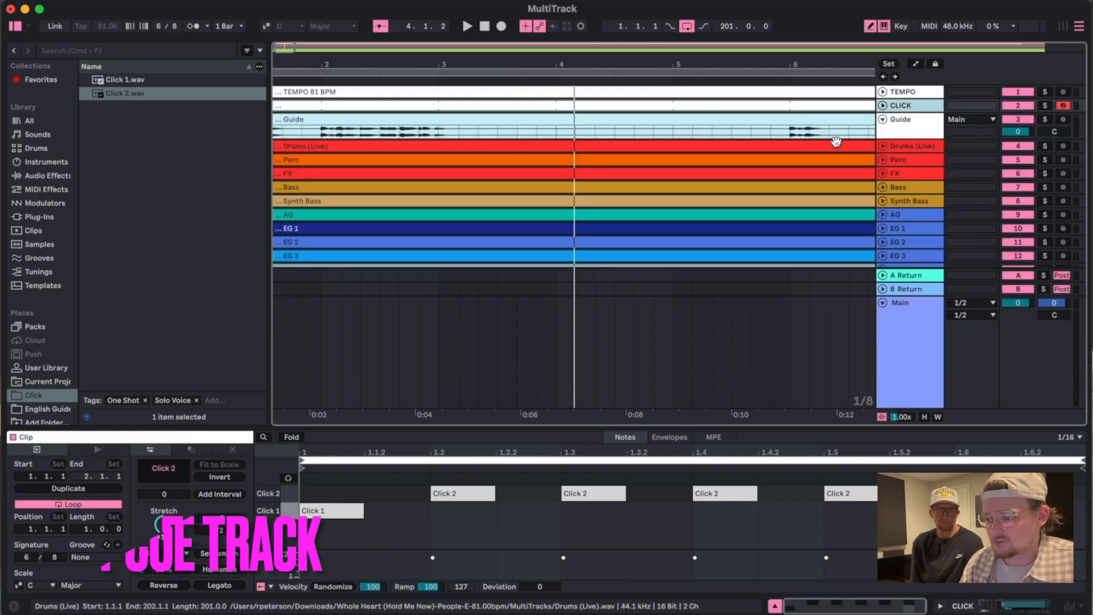
Rename the Guide track as CUE.
scroll(697, 139, "down", 8)
scroll(697, 139, "down", 2)
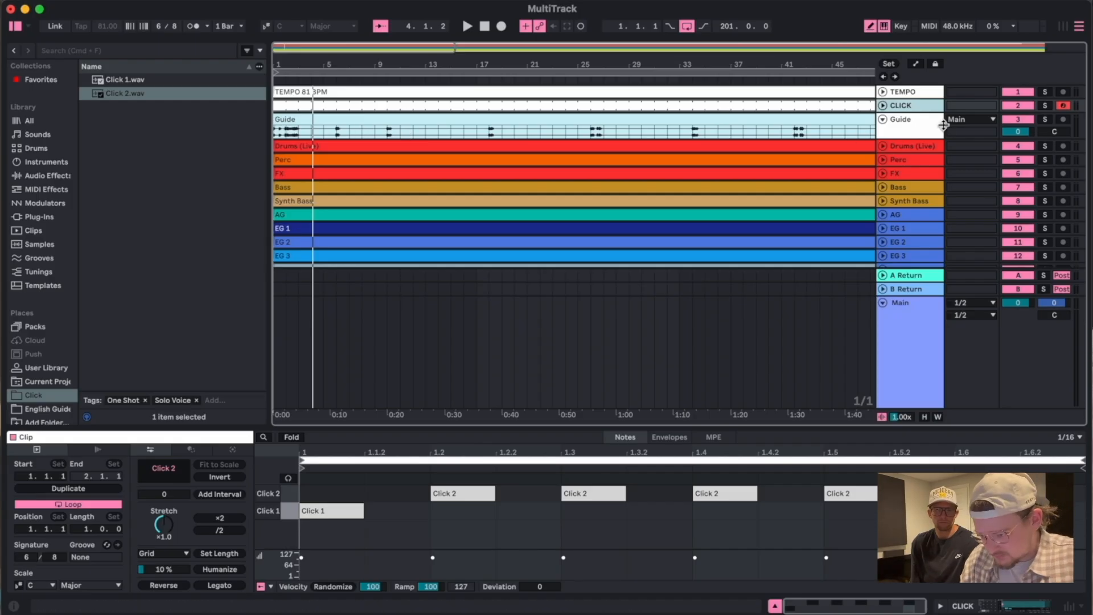
left_click(926, 126)
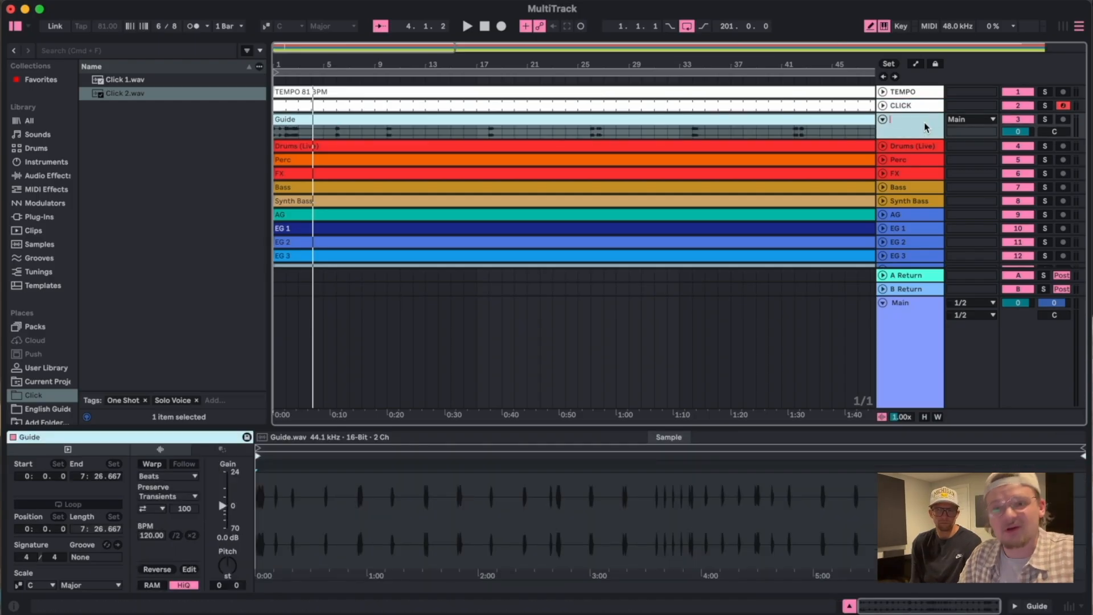
key("Return")
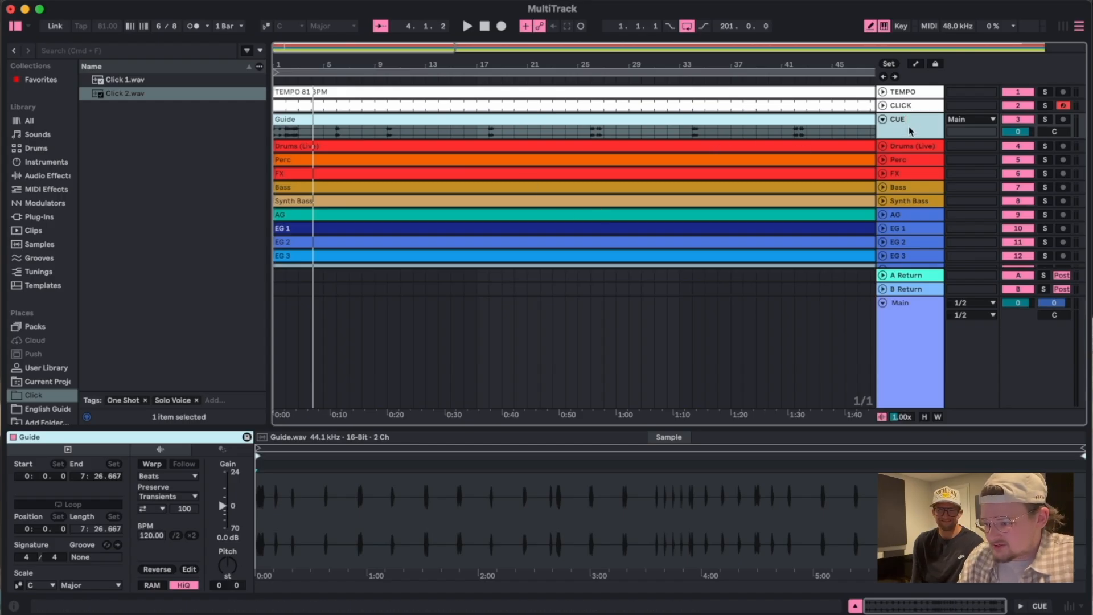
right_click(909, 131)
key("Escape")
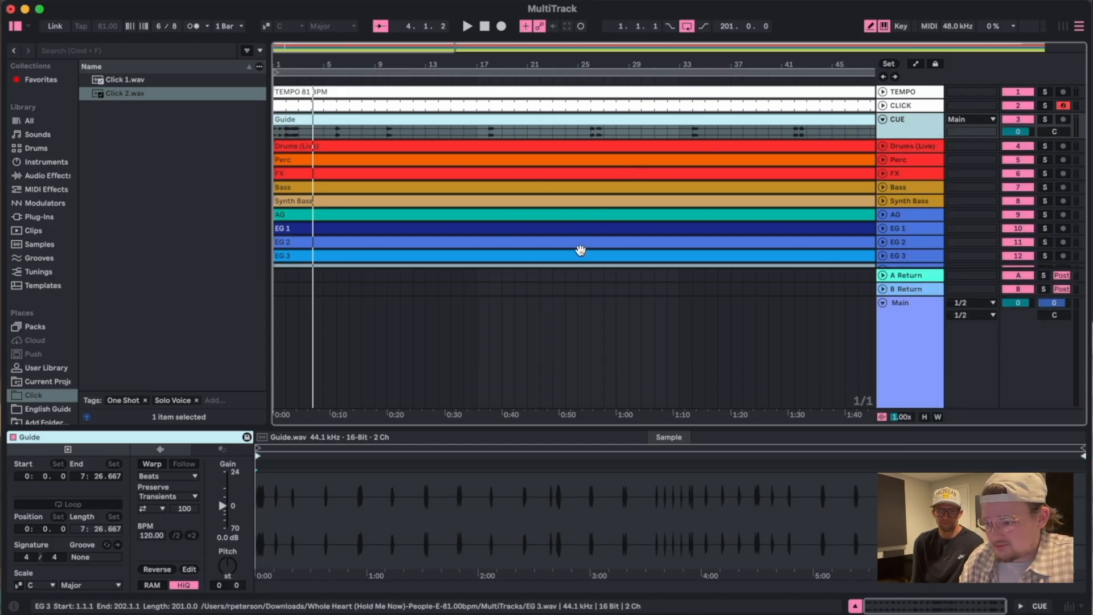
Listen to the guide cues at the song's start and at bar 6, and split the Guide clip at bar 6.
left_click(830, 244)
scroll(298, 120, "up", 5)
scroll(298, 120, "up", 3)
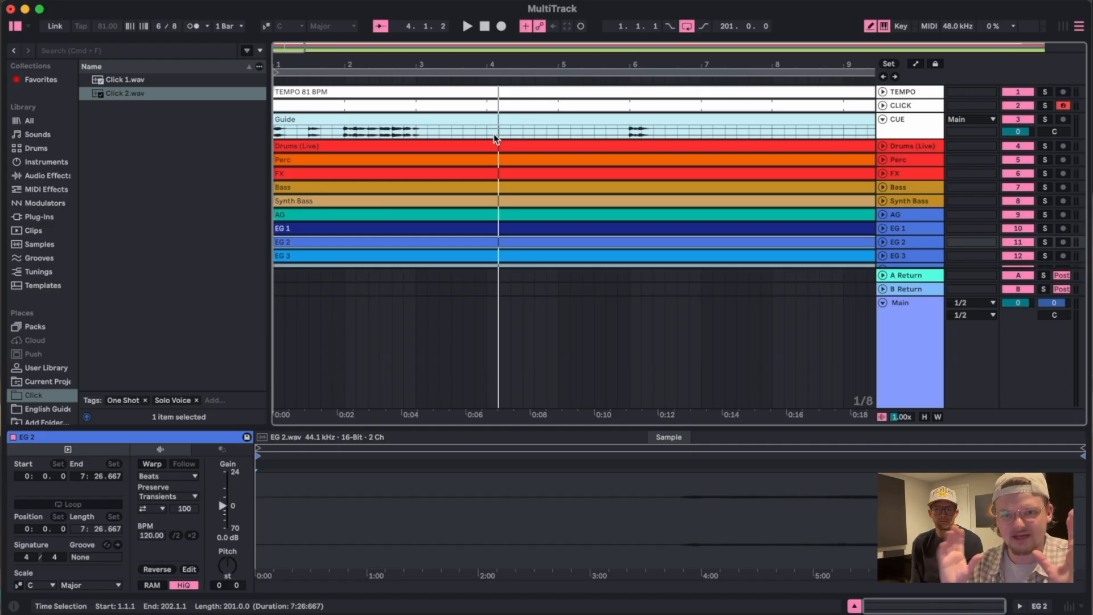
left_click(322, 121)
key("space")
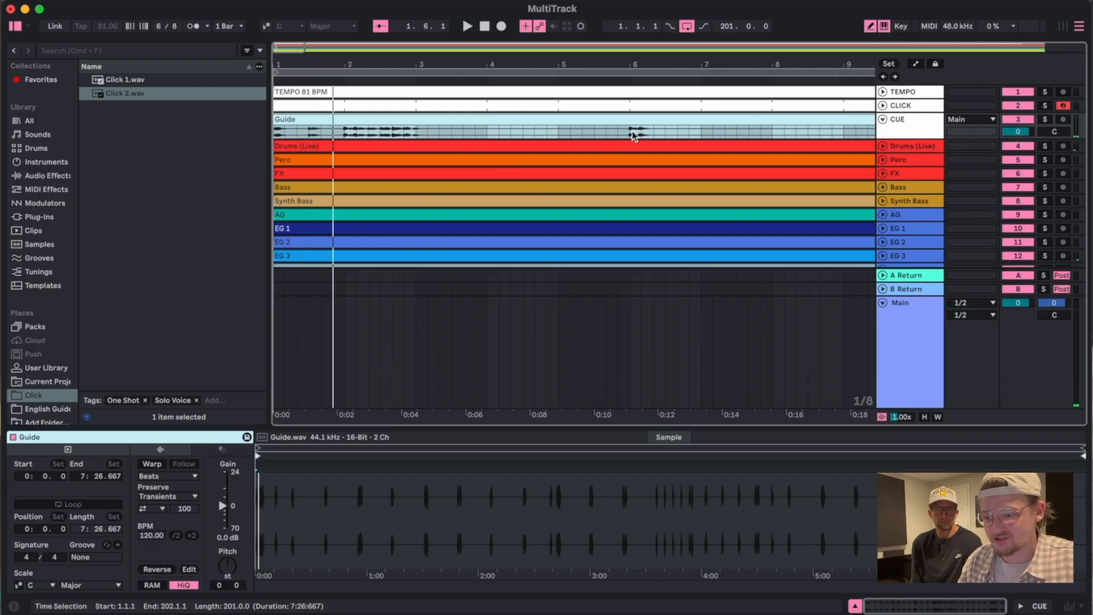
left_click(632, 135)
key("space")
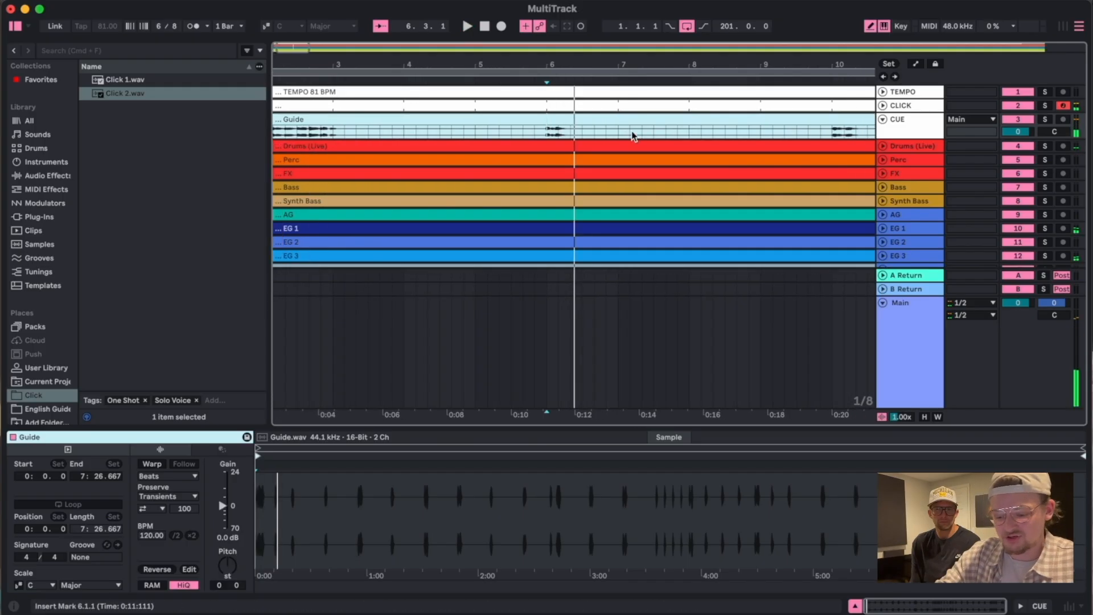
key("super+e")
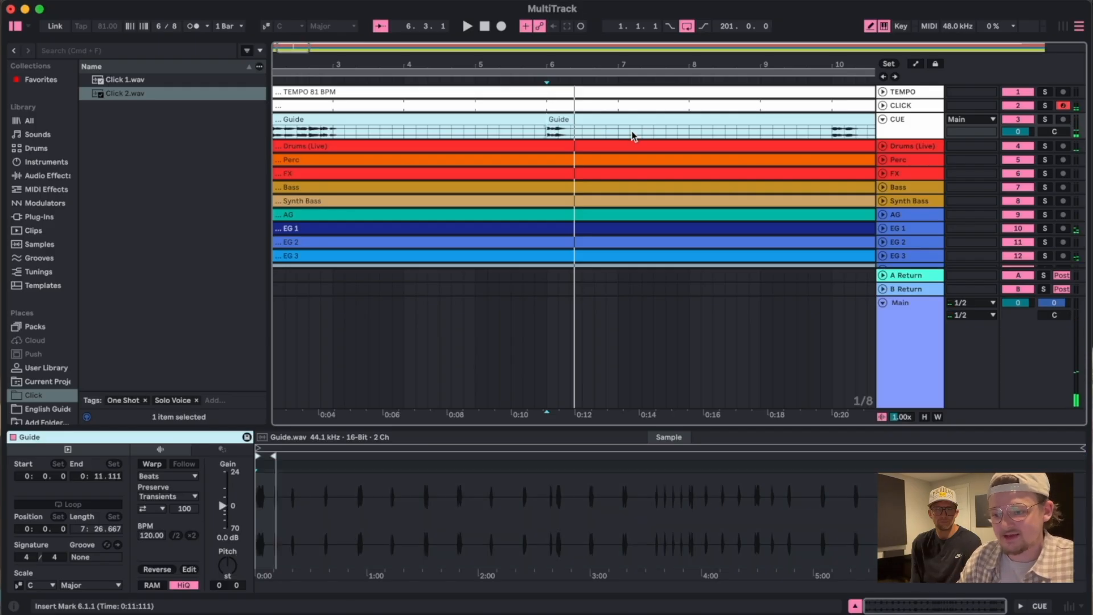
Rename the CUE track's first clip and the clip starting at bar 6 both as INTRO.
left_click(460, 123)
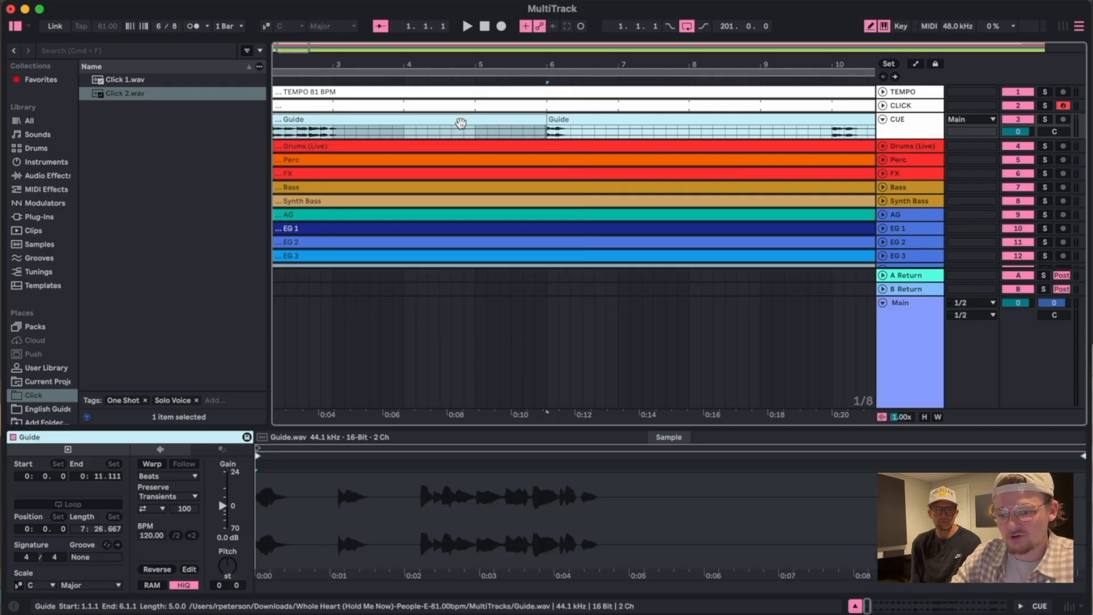
key("super+r")
type("INTR")
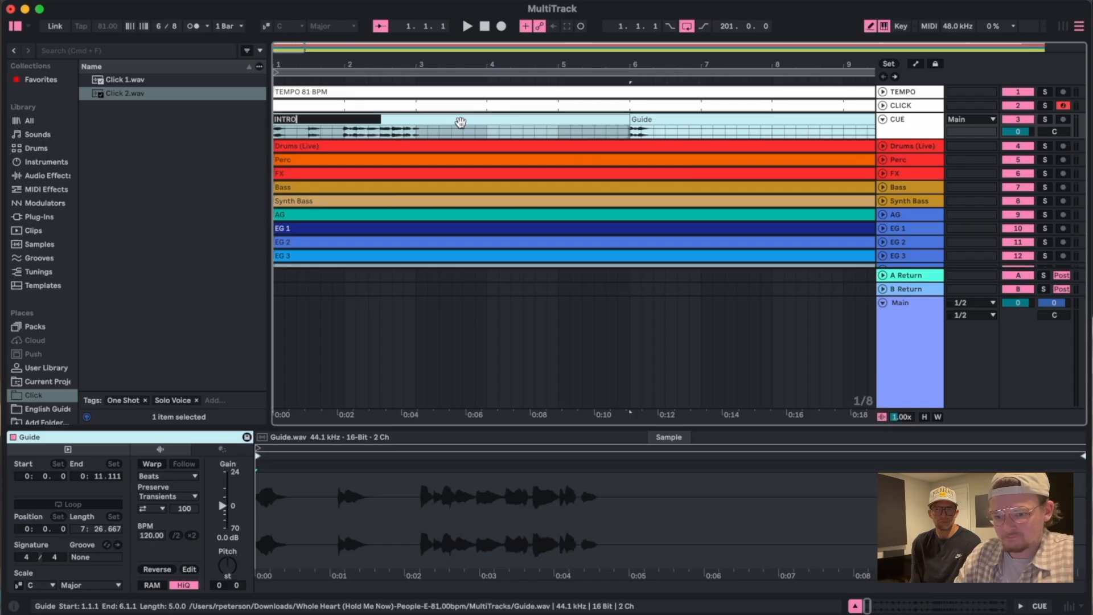
type("O")
key("Return")
left_click(700, 120)
key("super+r")
key("BackSpace")
type("INTRO")
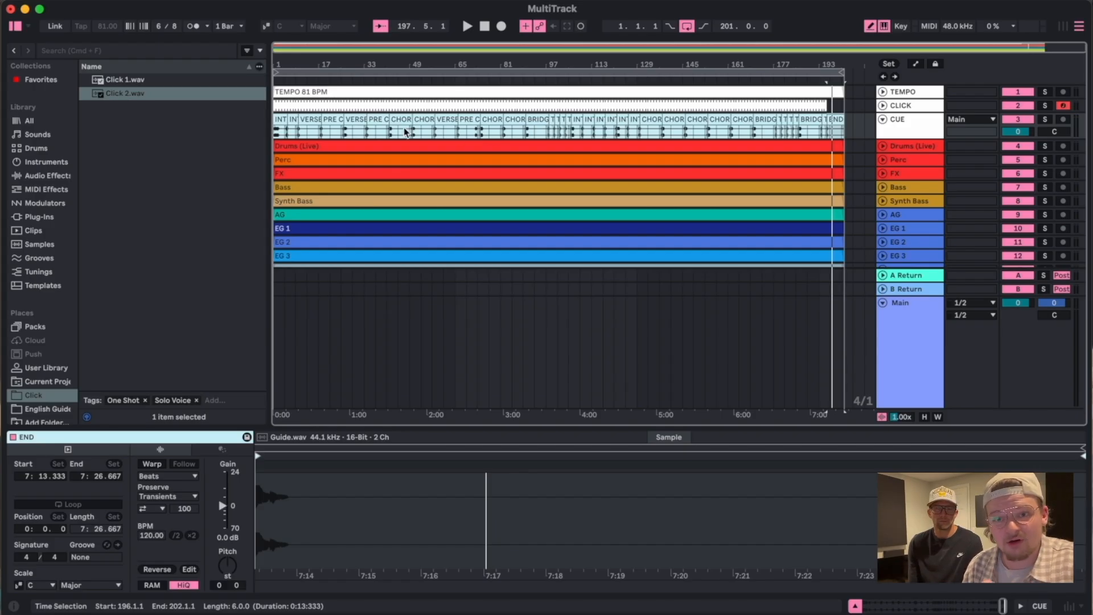
scroll(406, 131, "up", 5)
scroll(406, 130, "down", 1)
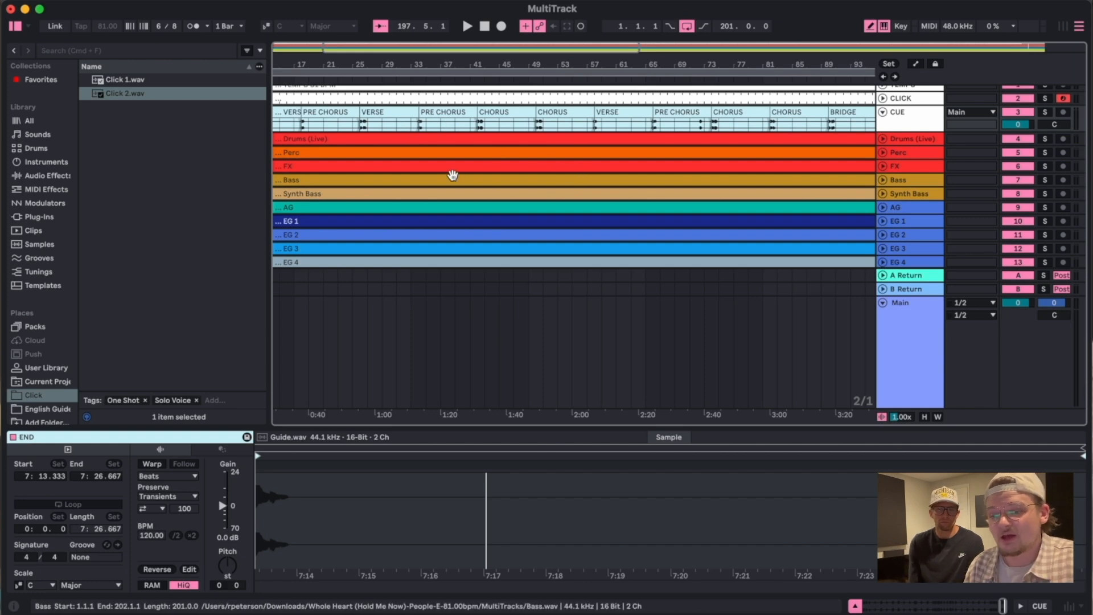
scroll(451, 173, "up", 2)
scroll(451, 173, "left", 3)
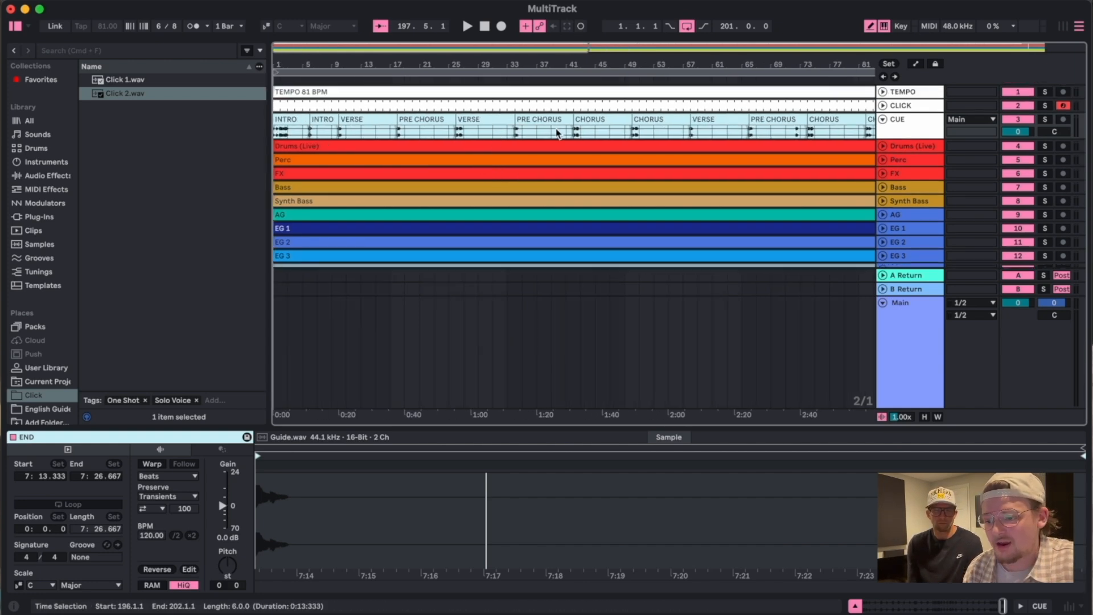
Listen to the VERSE cue starting at bar 58, stop playback and show the whole song's arrangement.
scroll(679, 148, "right", 2)
left_click(666, 121)
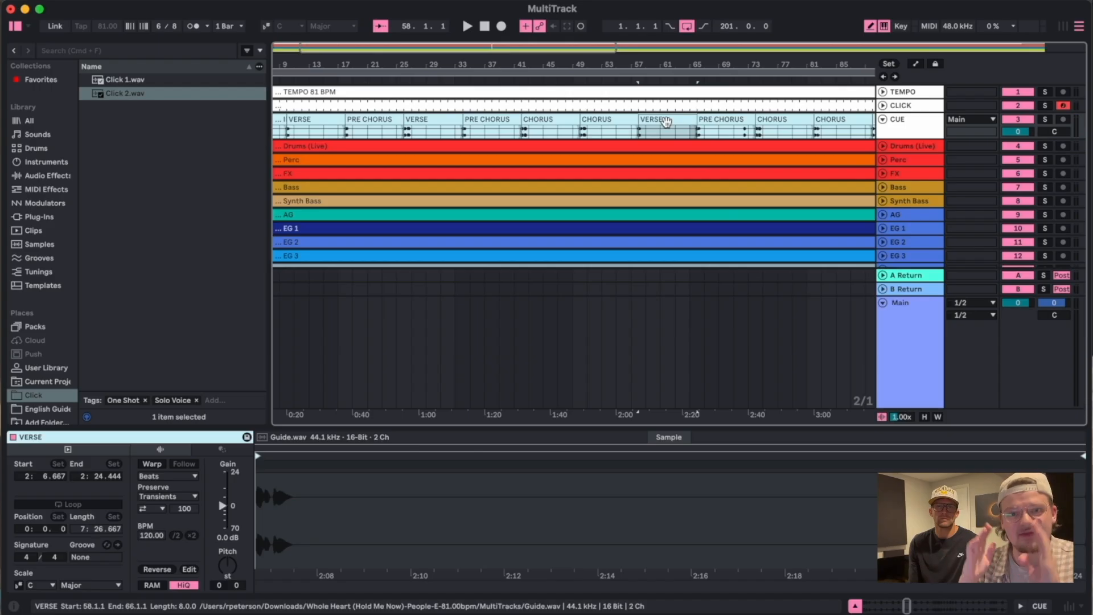
key("space")
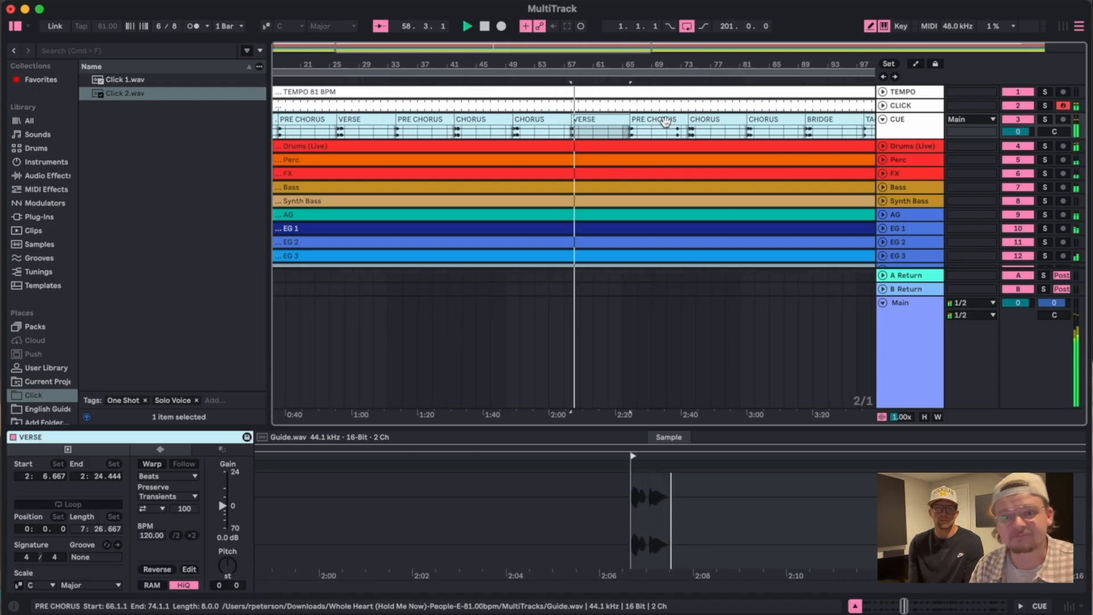
key("space")
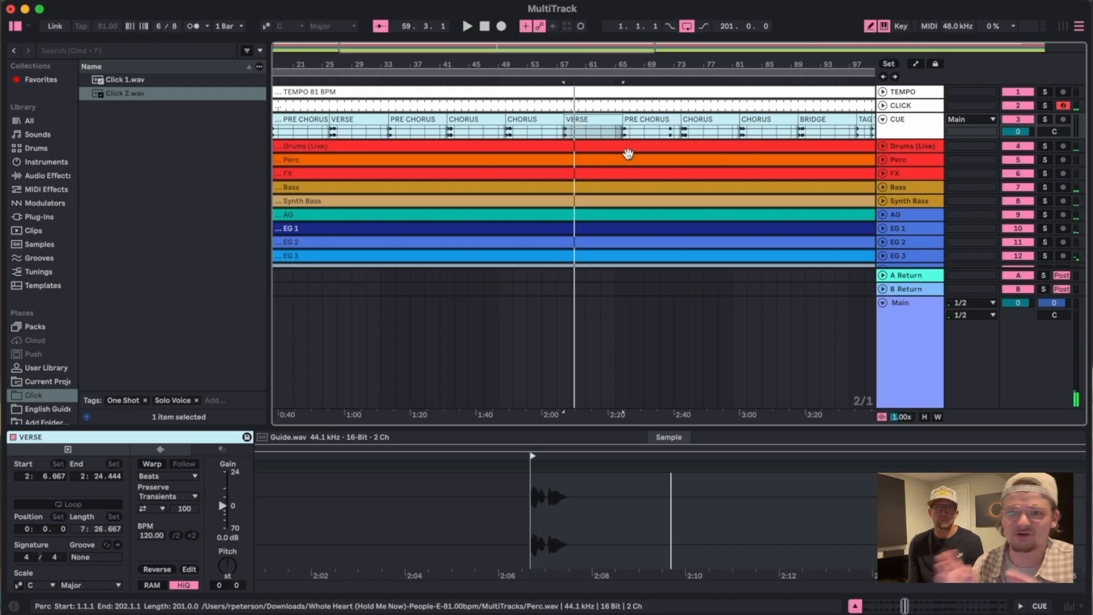
key("w")
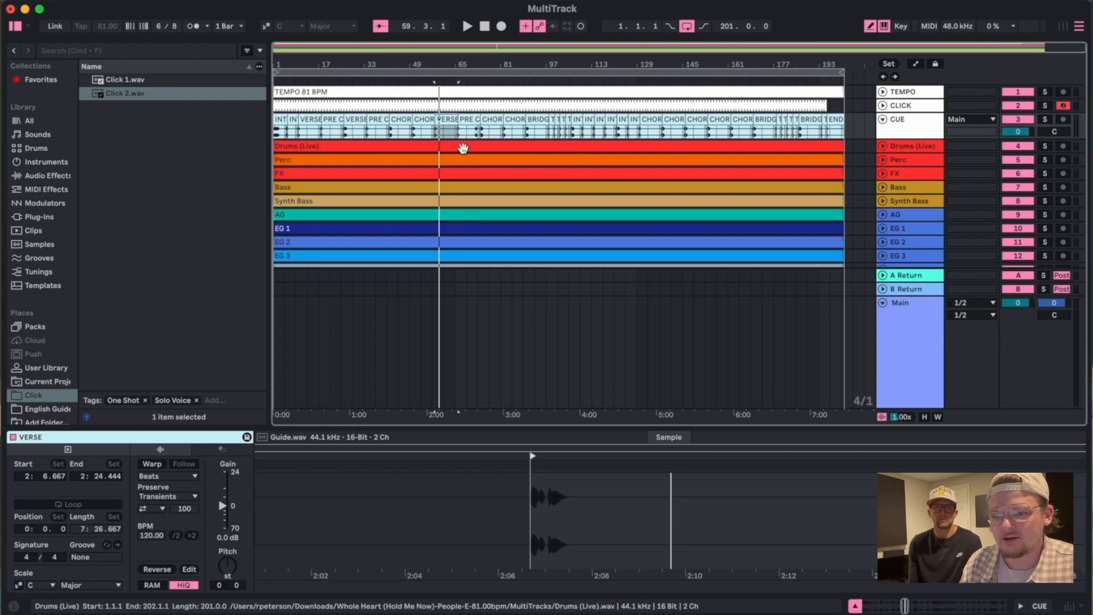
Colour the CUE clips by section: VERSE green, PRE CHORUS orange, CHORUS red, BRIDGE light blue, TAG and the clips following it yellow.
right_click(615, 119)
left_click(628, 466)
scroll(550, 122, "right", 10)
scroll(773, 104, "right", 10)
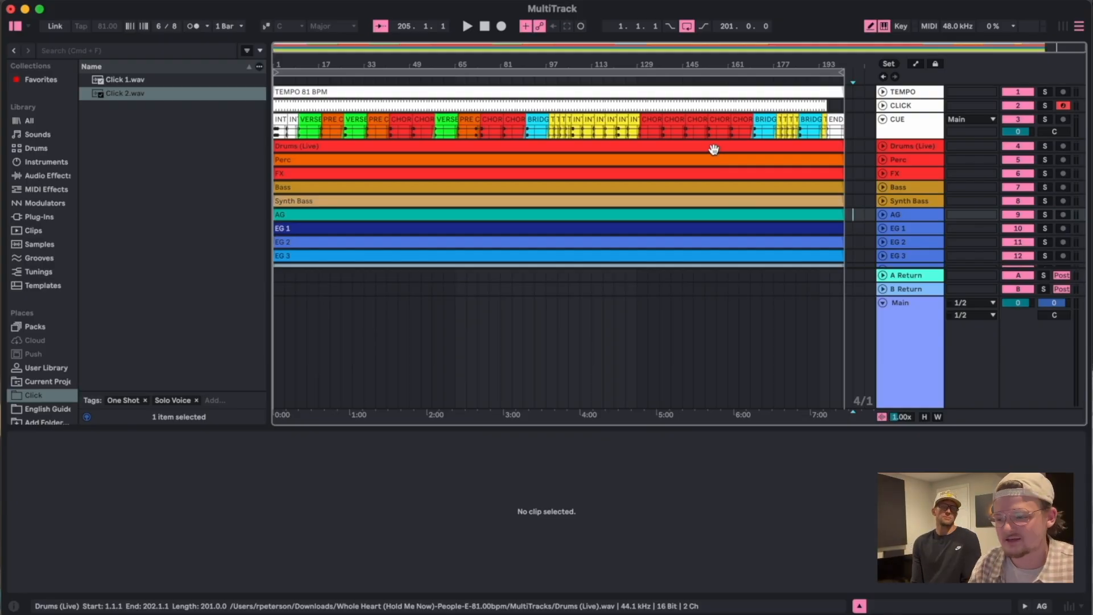
Unfold all tracks from Drums (Live) through Choir together and increase their height until the input and output routing shows.
left_click(907, 149)
scroll(906, 151, "down", 5)
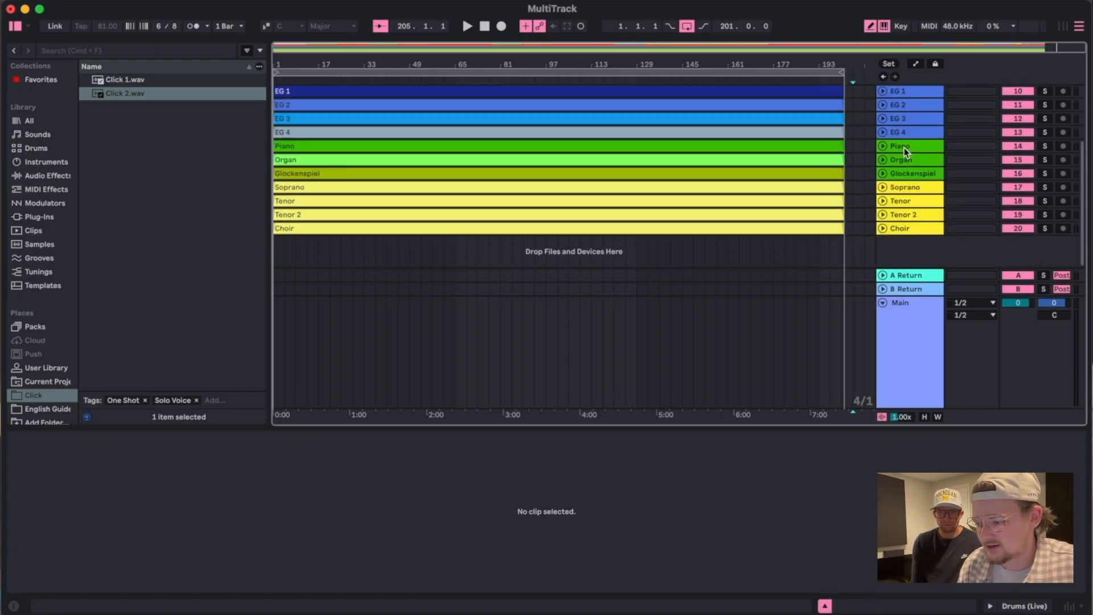
left_click(901, 226, "shift")
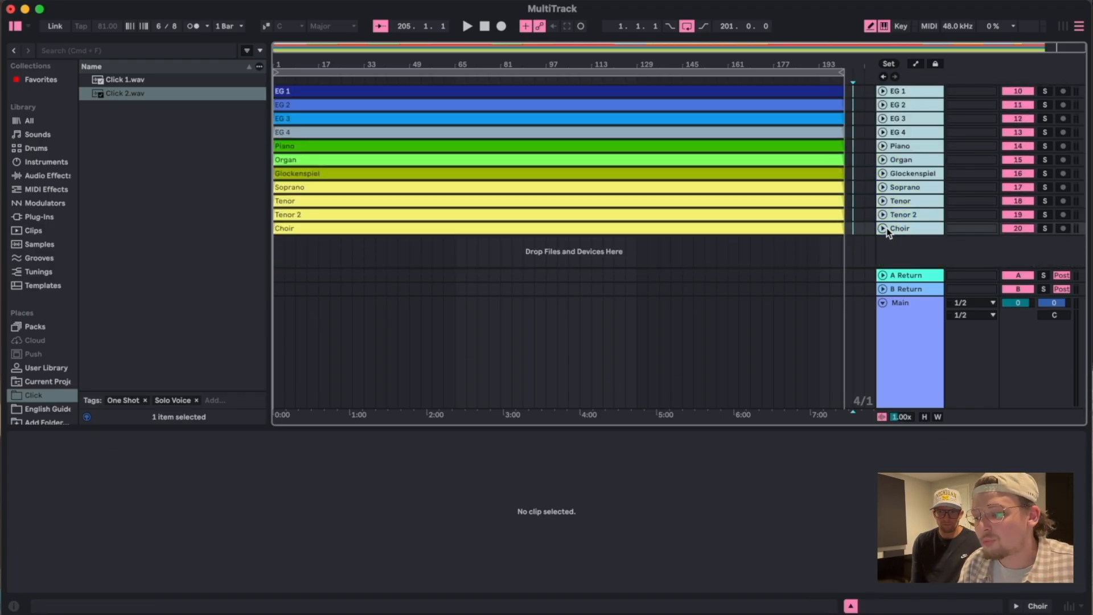
left_click(882, 228)
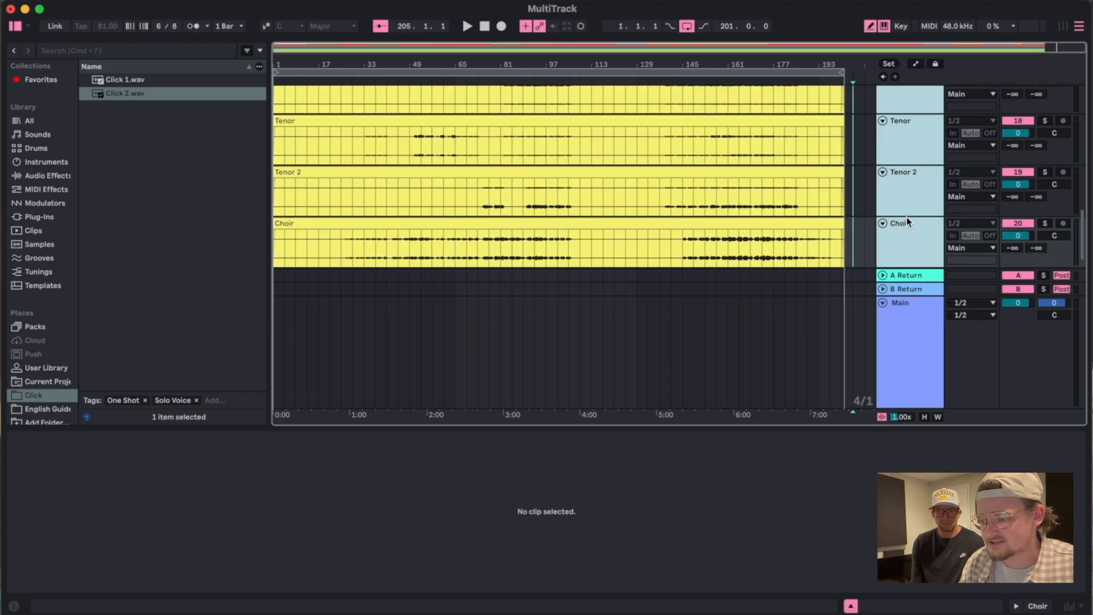
left_click_drag(906, 217, 908, 228)
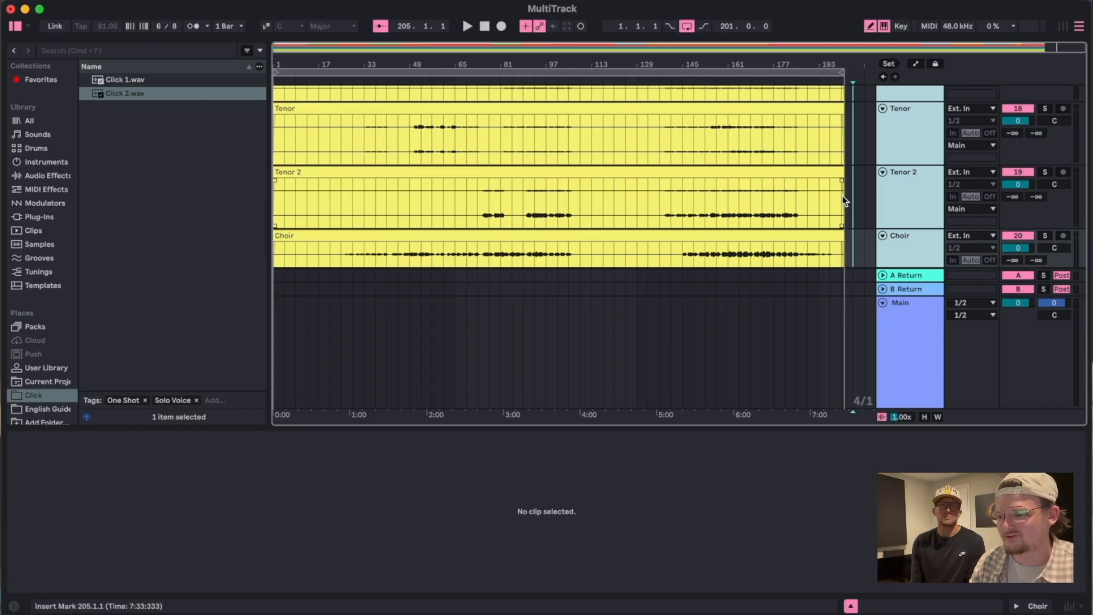
Fold the tracks from Drums (Live) through Choir, undo that and clear the track selection.
key("Delete")
scroll(886, 129, "up", 10)
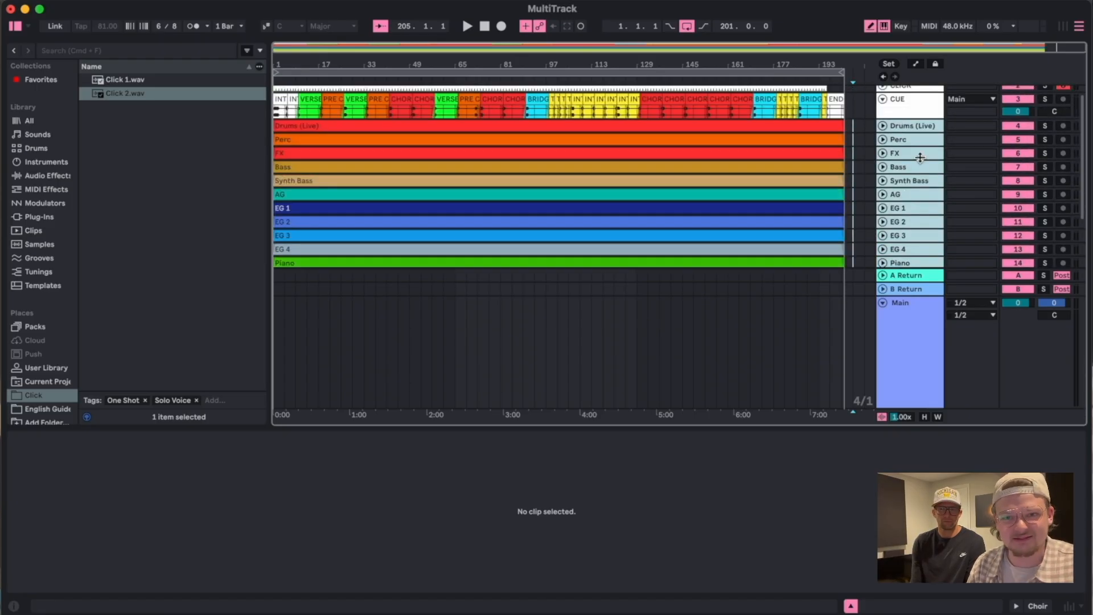
key("super+z")
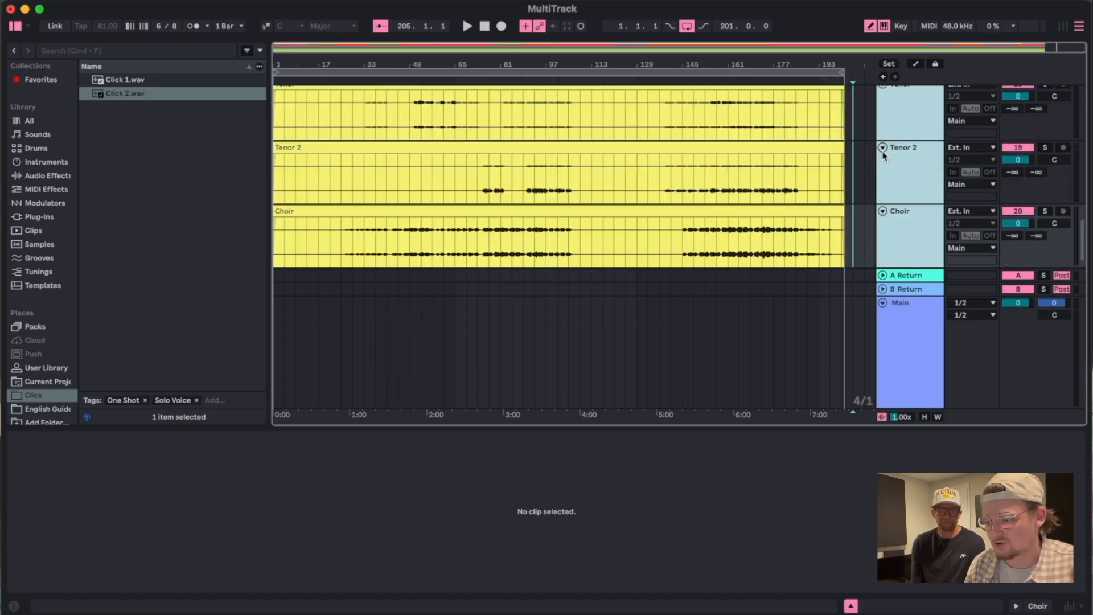
left_click(860, 151)
Group all tracks from Drums (Live) through Choir.
scroll(888, 154, "up", 8)
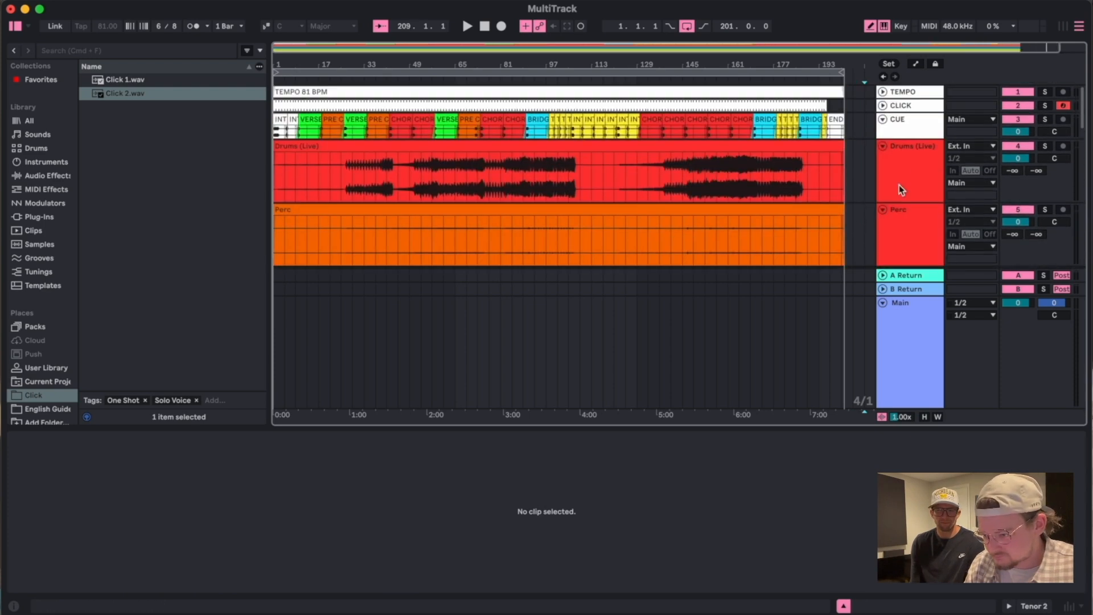
left_click(903, 172)
scroll(910, 200, "down", 8)
right_click(914, 207)
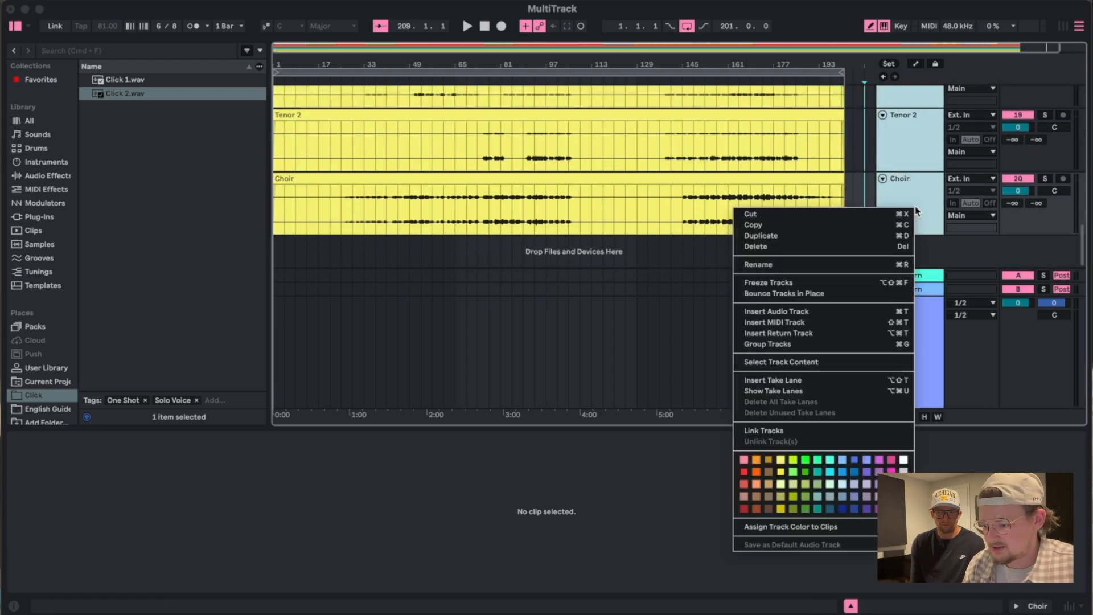
left_click(768, 344)
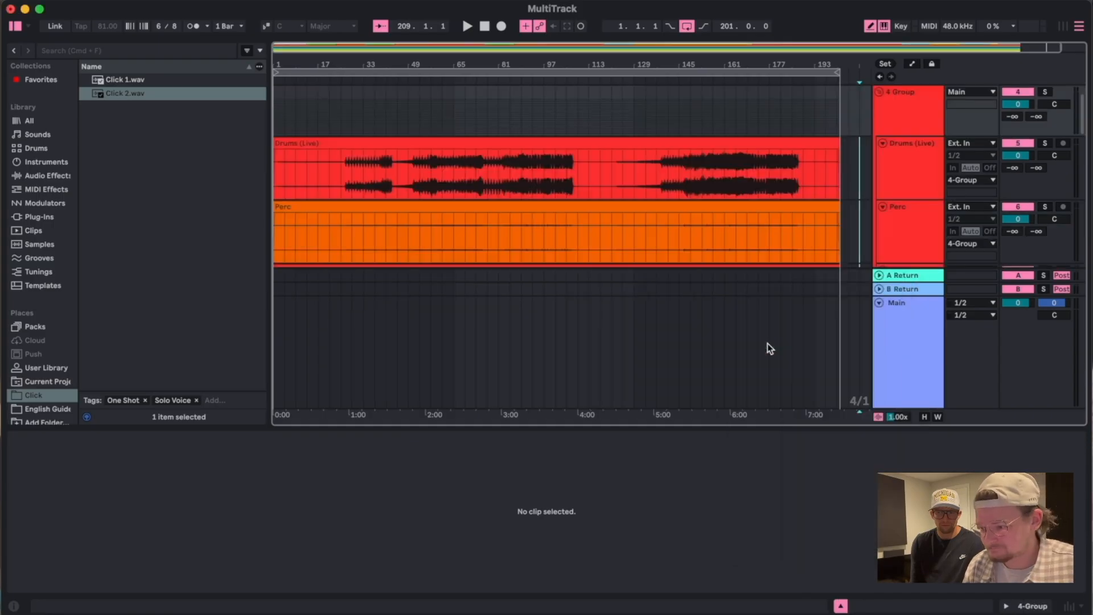
Rename the new track group as WH (E).
scroll(866, 107, "up", 3)
left_click(913, 160)
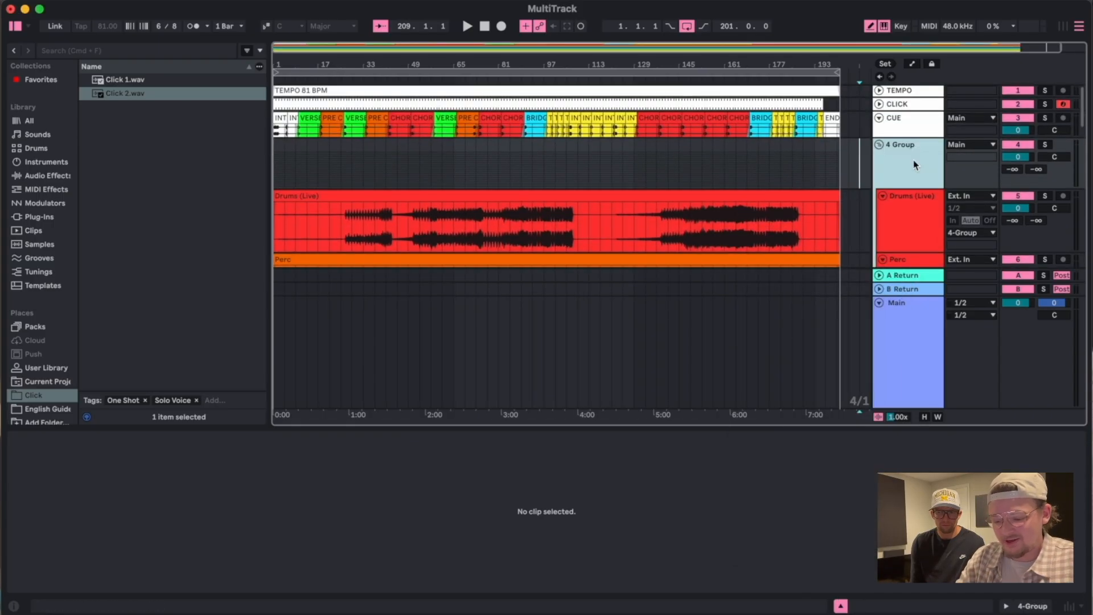
key("super+r")
type("WH")
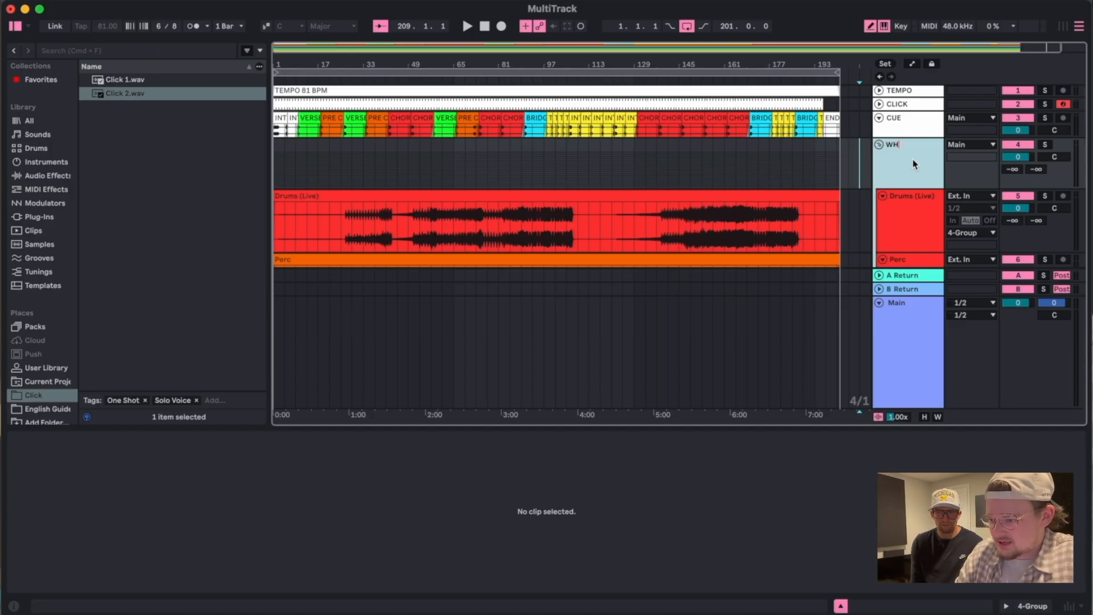
type(" (E)")
key("Return")
Colour the WH (E) group track white.
right_click(912, 164)
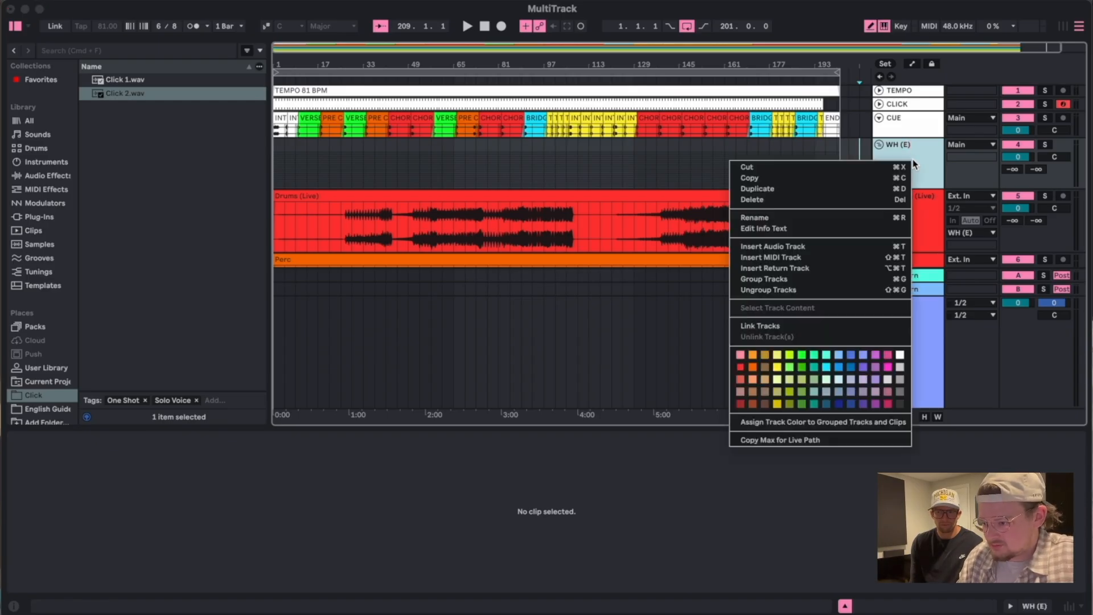
left_click(901, 354)
left_click(60, 613)
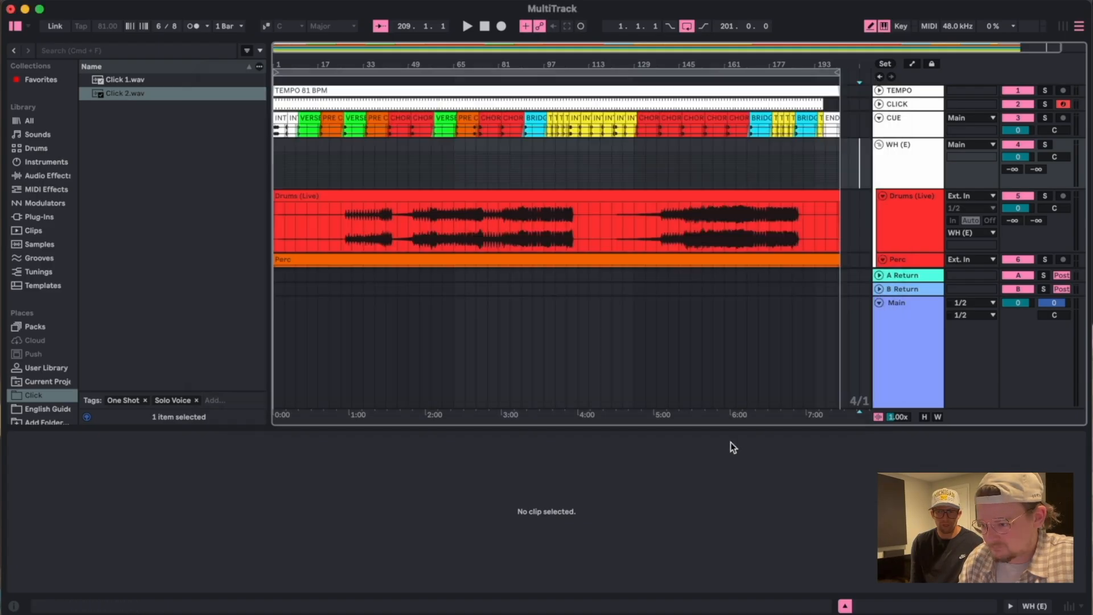
left_click(730, 441)
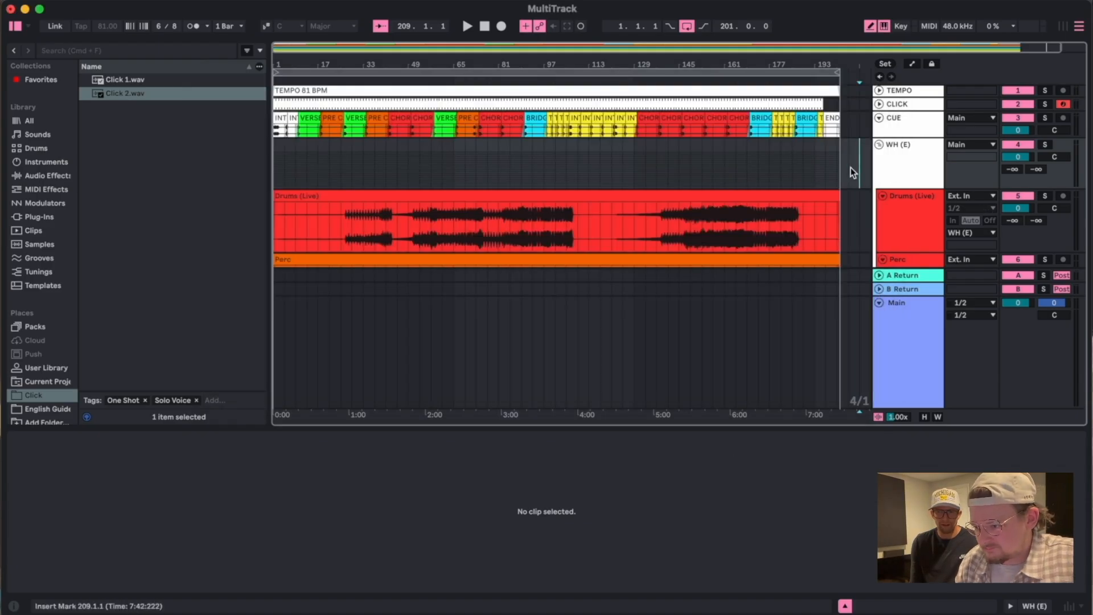
Fold the Main track to make more room for the grouped tracks.
scroll(845, 176, "up", 1)
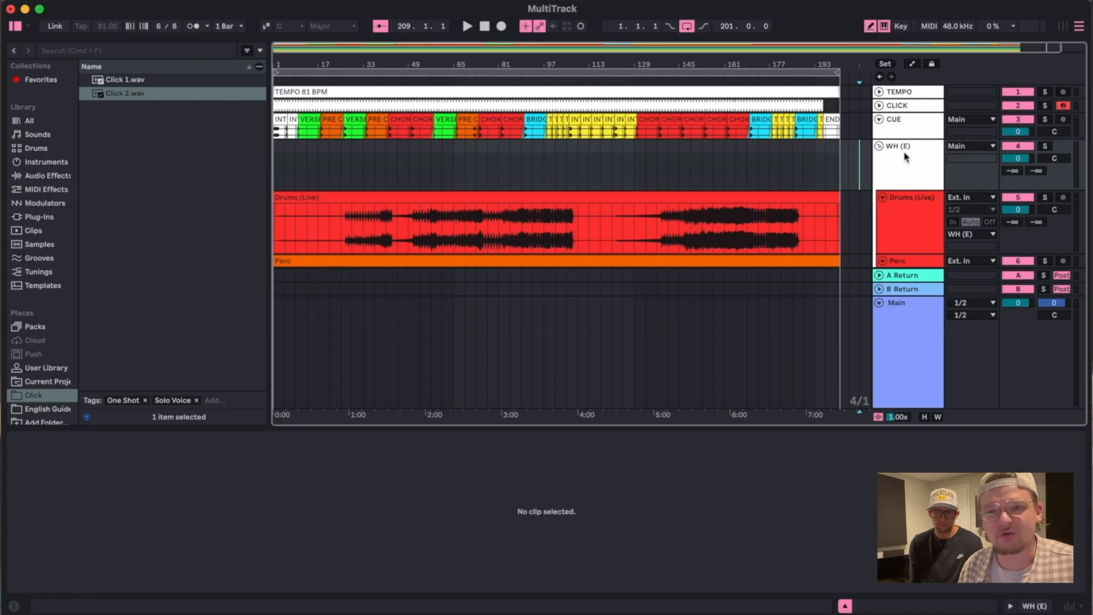
left_click(882, 260)
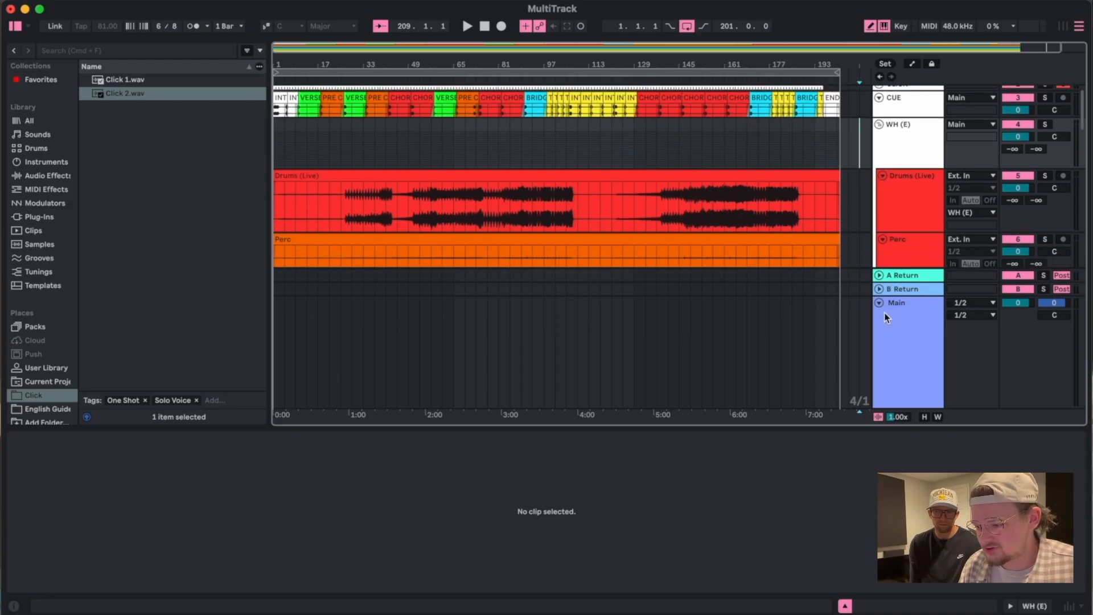
left_click(879, 303)
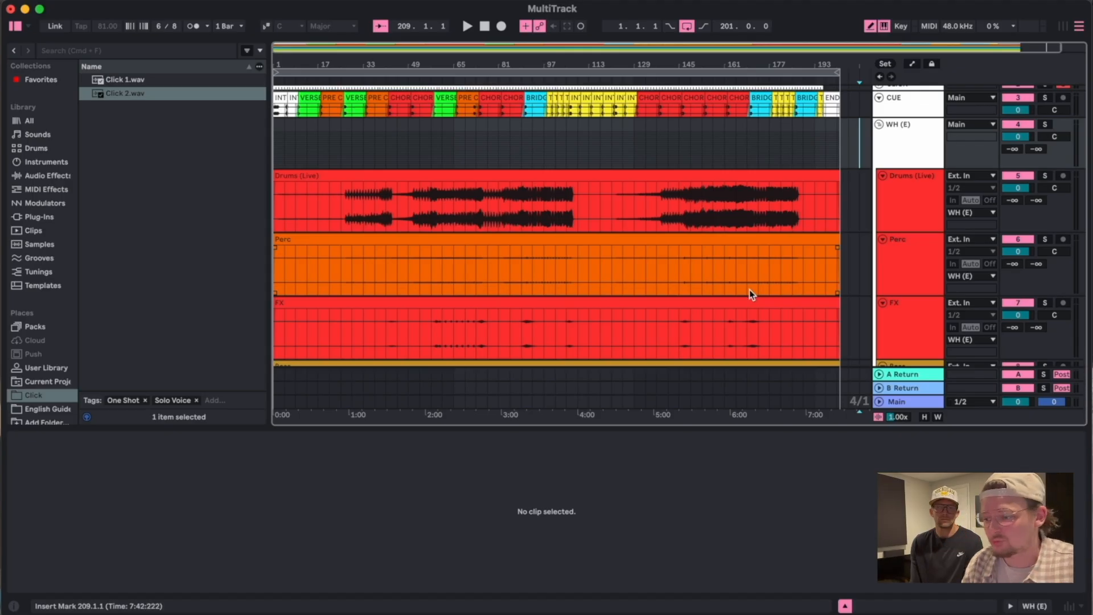
scroll(901, 228, "down", 3)
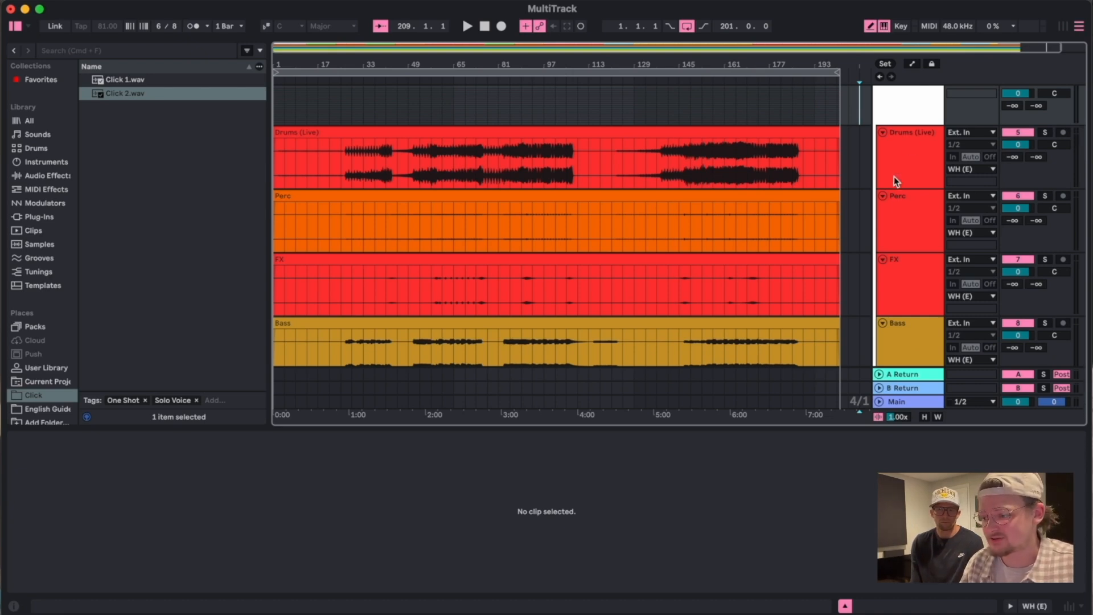
Colour the Drums (Live) and Perc tracks yellow, leaving their clips' colours alone.
scroll(905, 153, "up", 2)
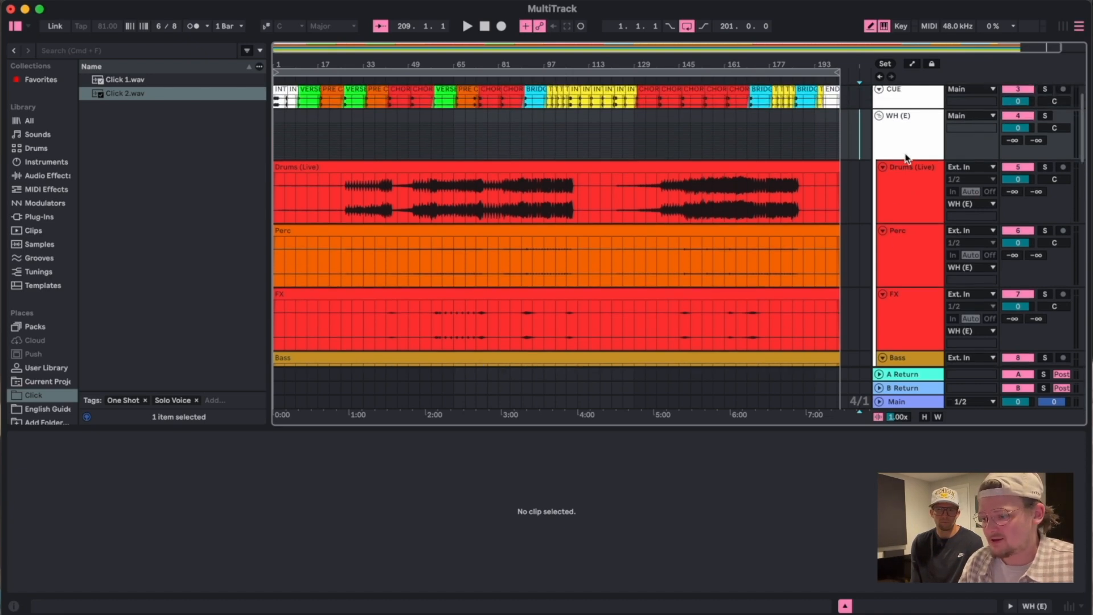
left_click(907, 194)
left_click(902, 240, "shift")
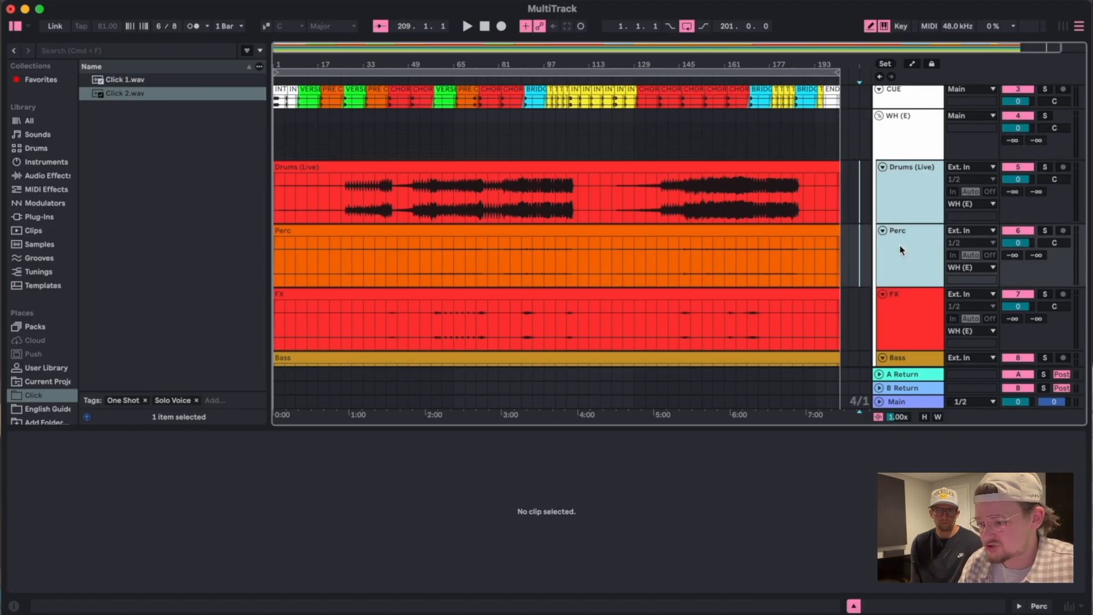
right_click(899, 245)
left_click(953, 511)
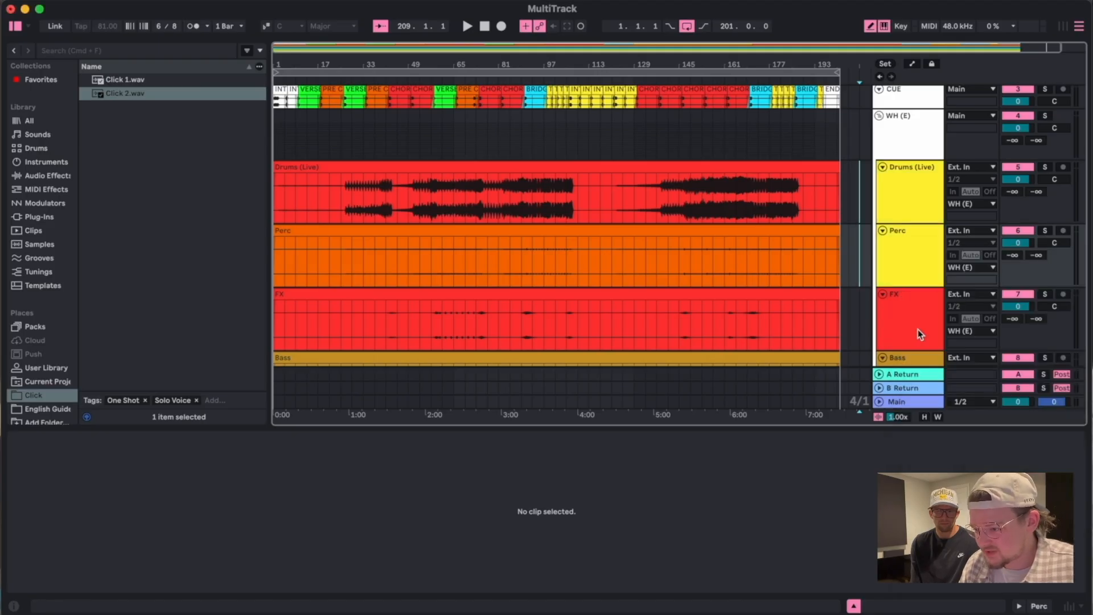
Look through the grouped tracks, listen to the FX track soloed from bar 89, and turn its solo off.
scroll(917, 294, "down", 3)
scroll(917, 292, "down", 10)
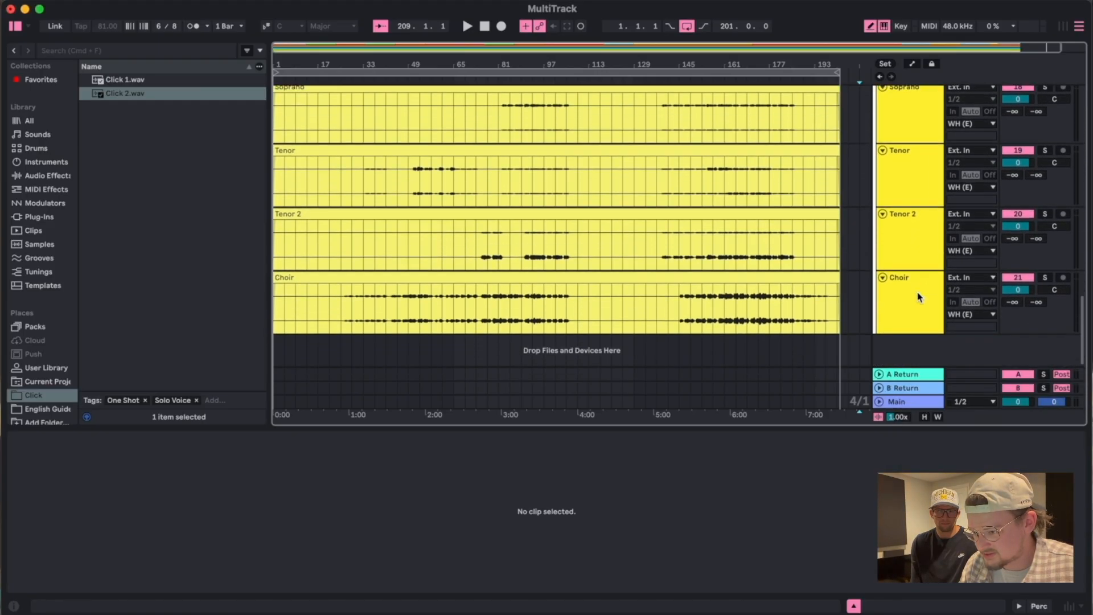
scroll(917, 292, "up", 7)
scroll(917, 292, "up", 6)
scroll(917, 292, "down", 3)
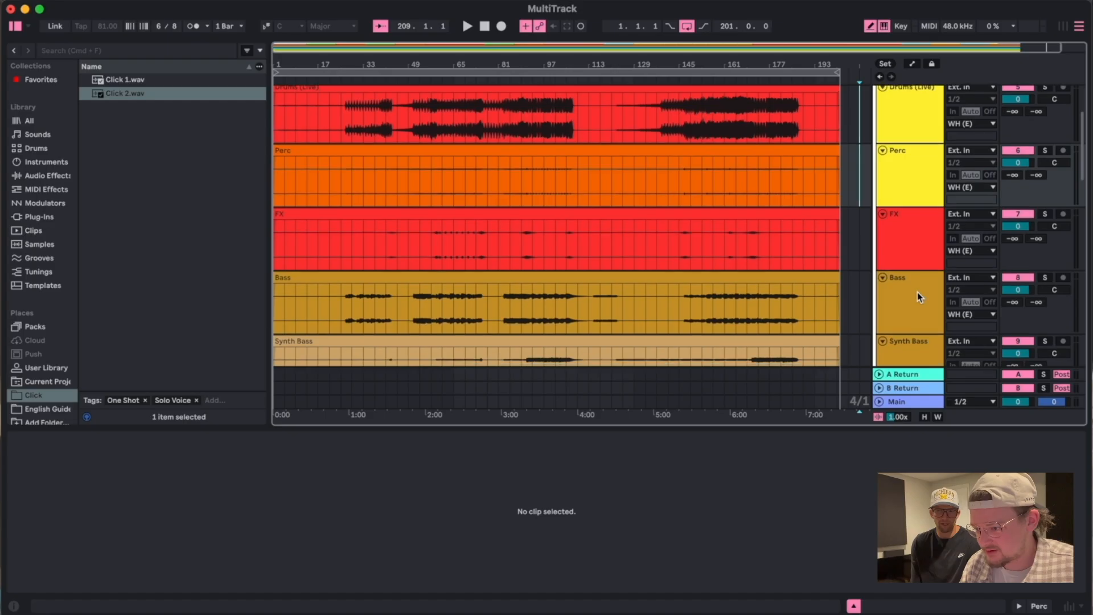
left_click(906, 244)
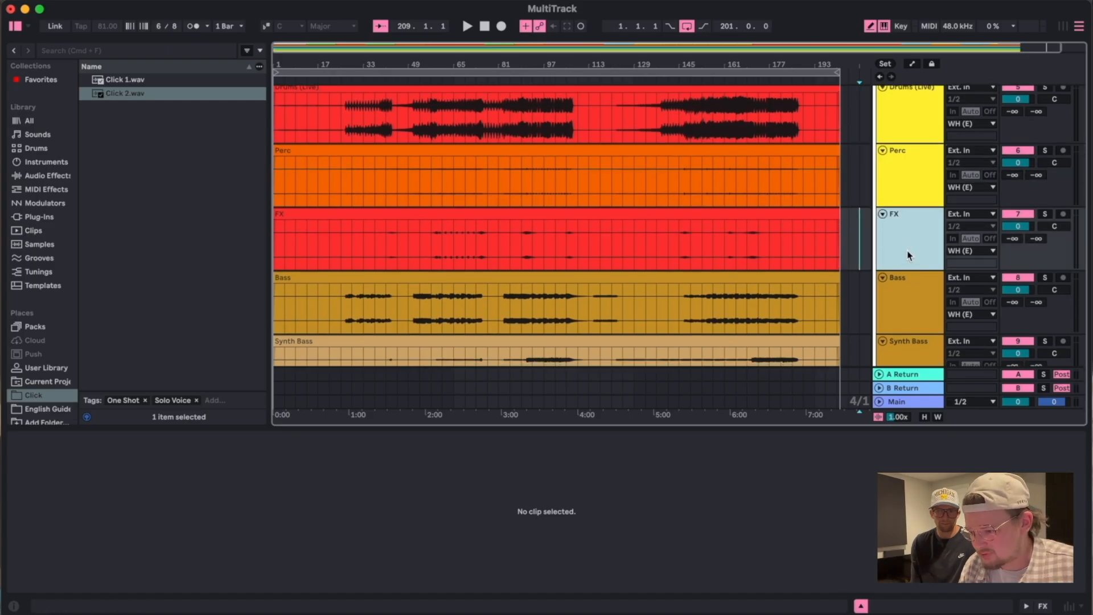
left_click(521, 234)
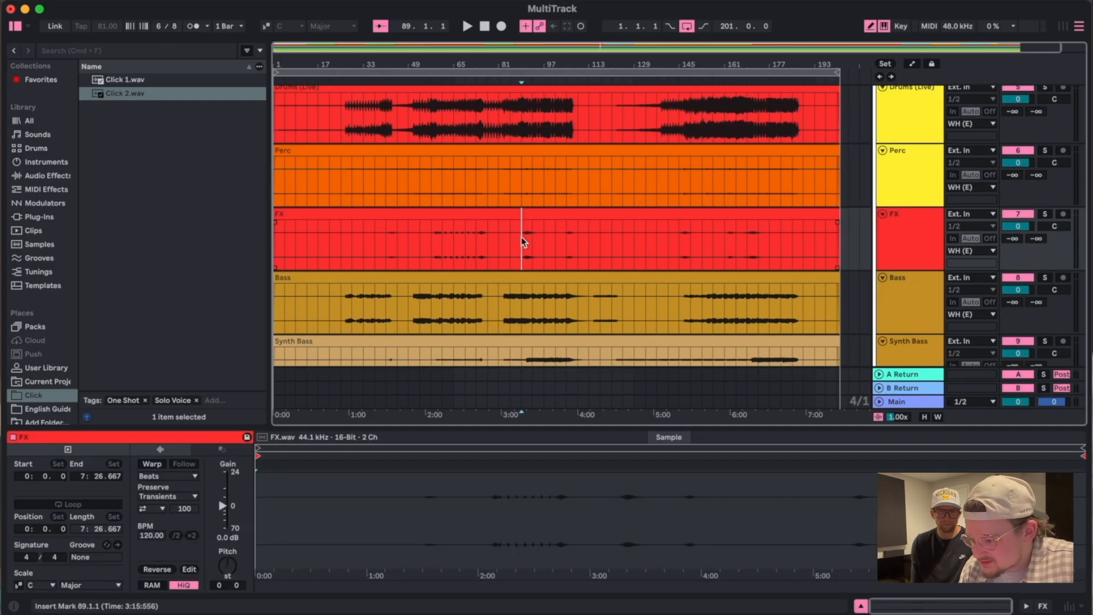
key("space")
left_click(1045, 214)
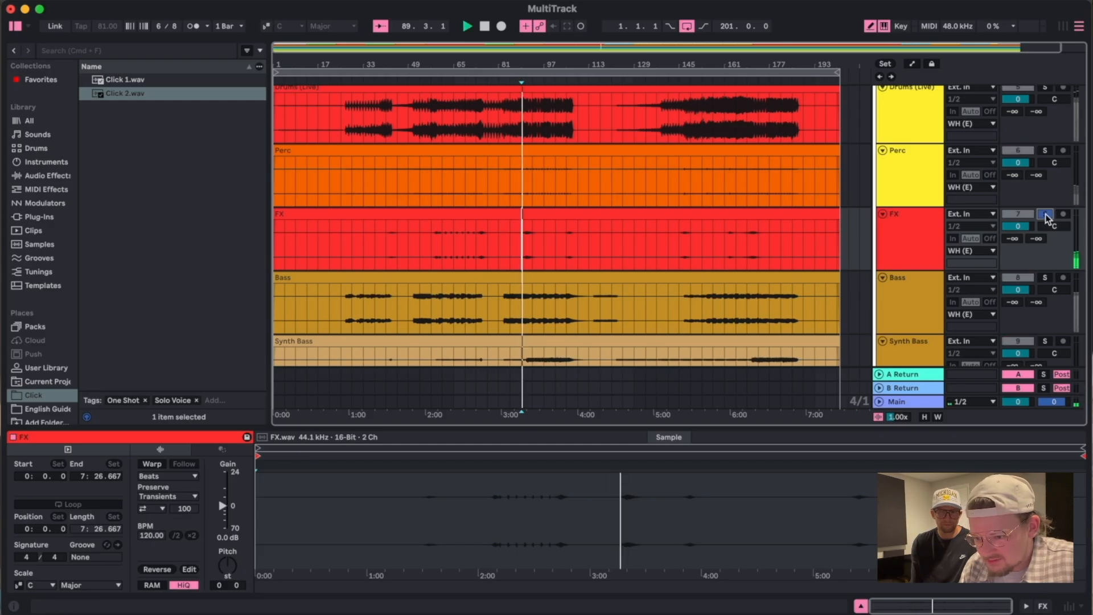
key("space")
left_click(1045, 215)
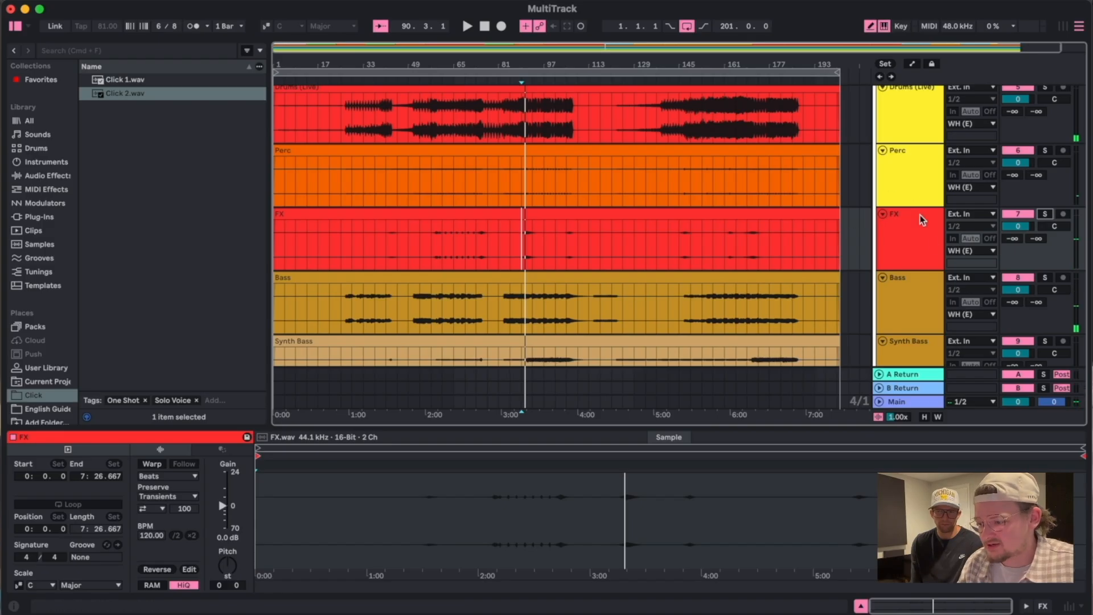
Colour the FX track light blue.
scroll(913, 234, "up", 2)
left_click(903, 262)
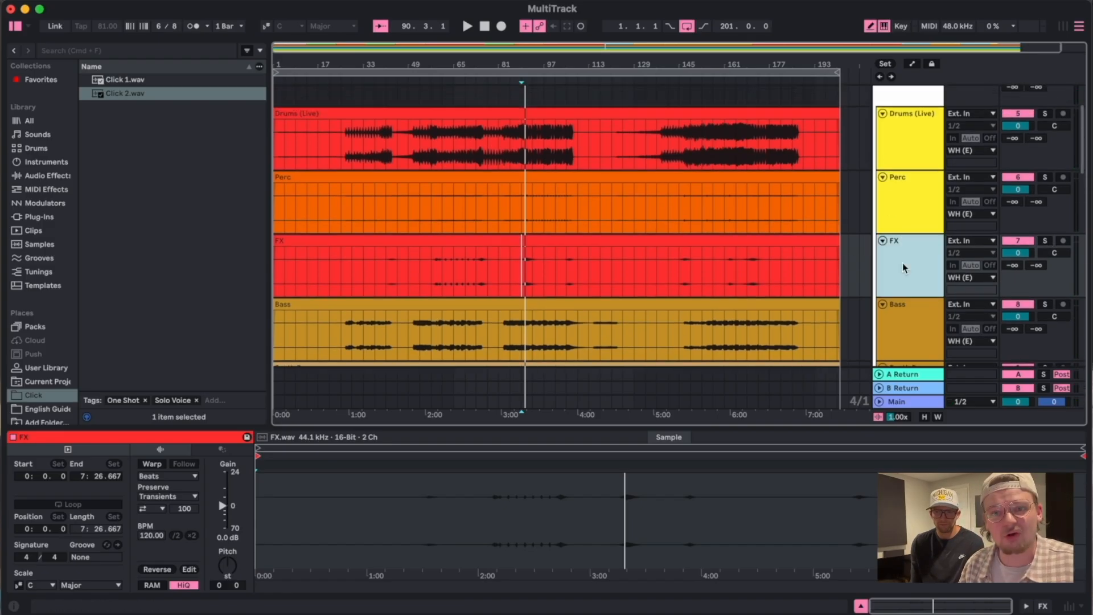
right_click(903, 262)
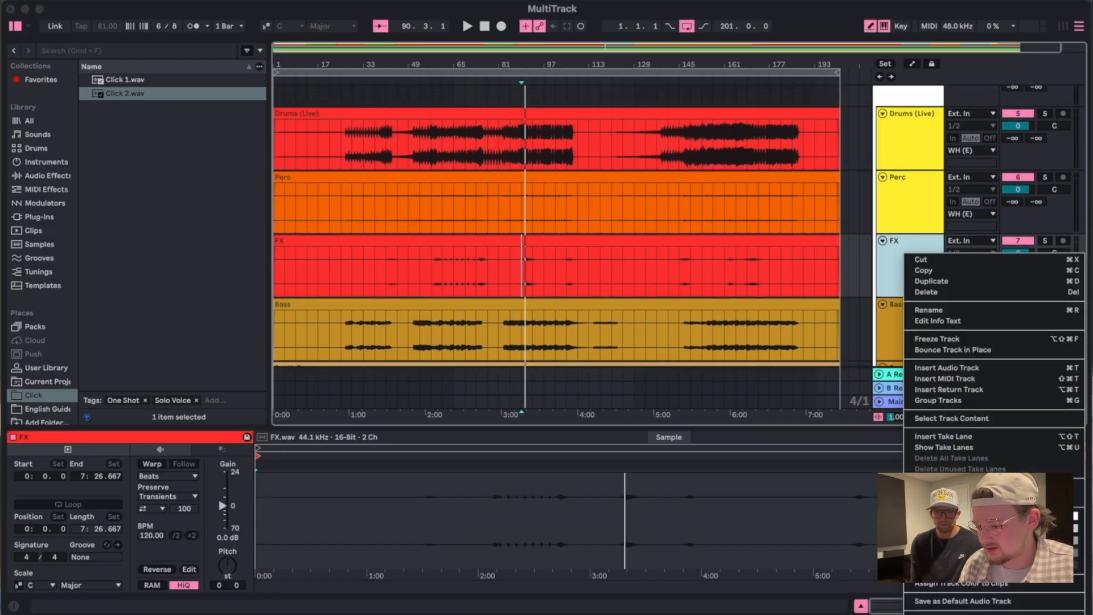
left_click(897, 259)
scroll(899, 239, "down", 4)
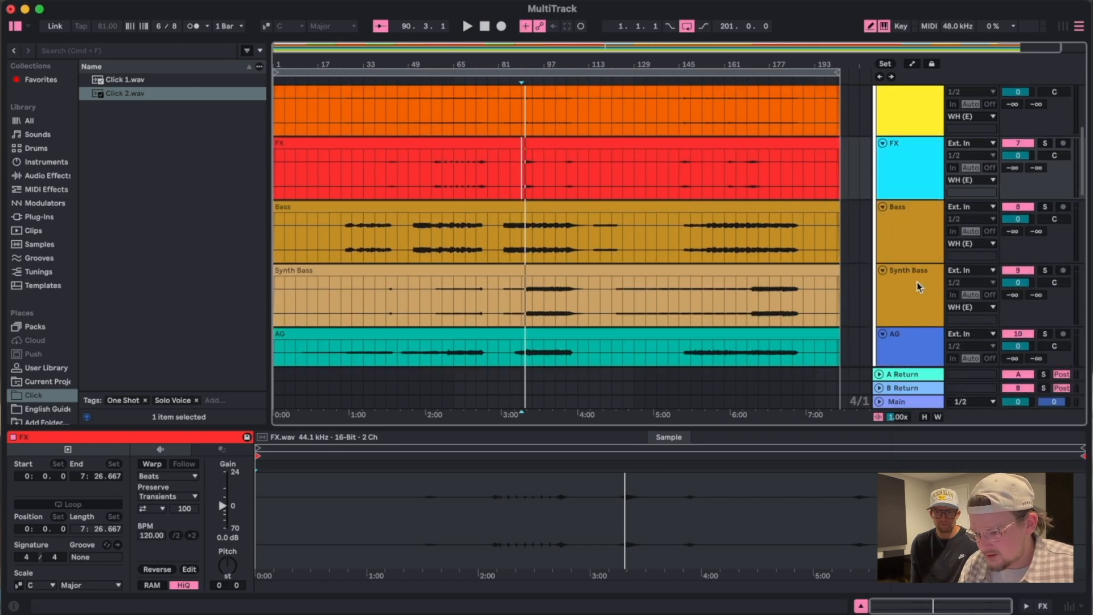
Colour the Bass and Synth Bass tracks purple.
left_click(905, 213)
left_click(910, 251, "shift")
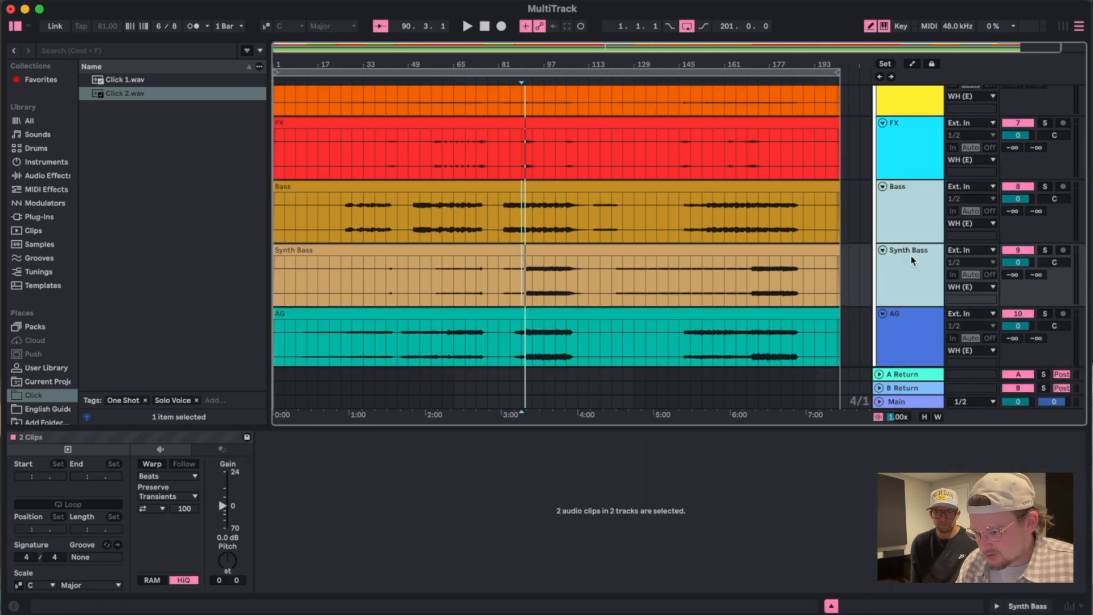
right_click(910, 257)
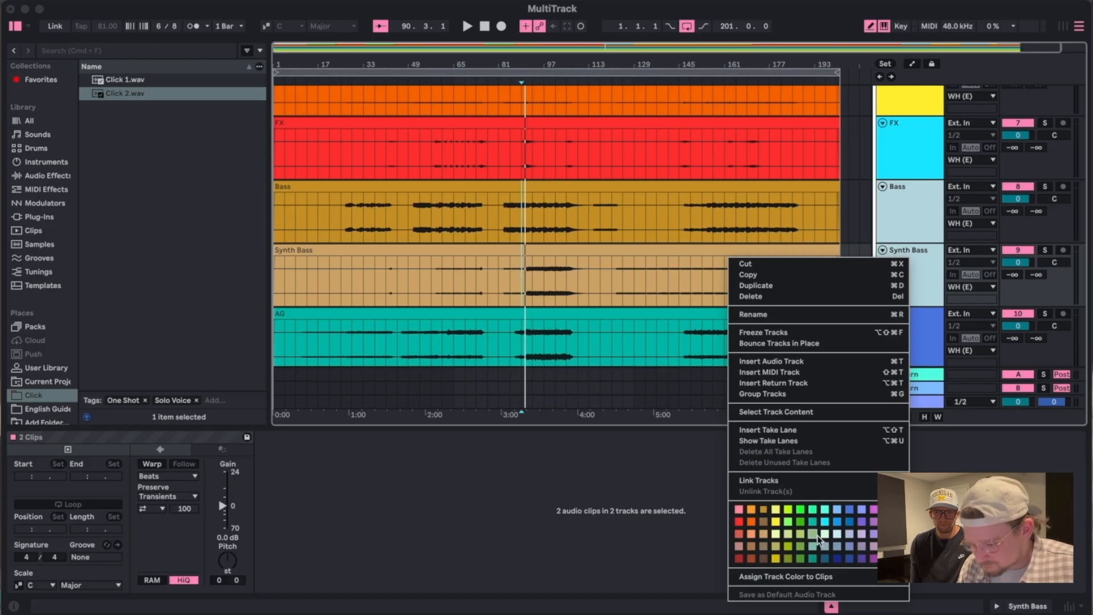
left_click(862, 521)
Colour the AG track orange.
scroll(879, 286, "down", 3)
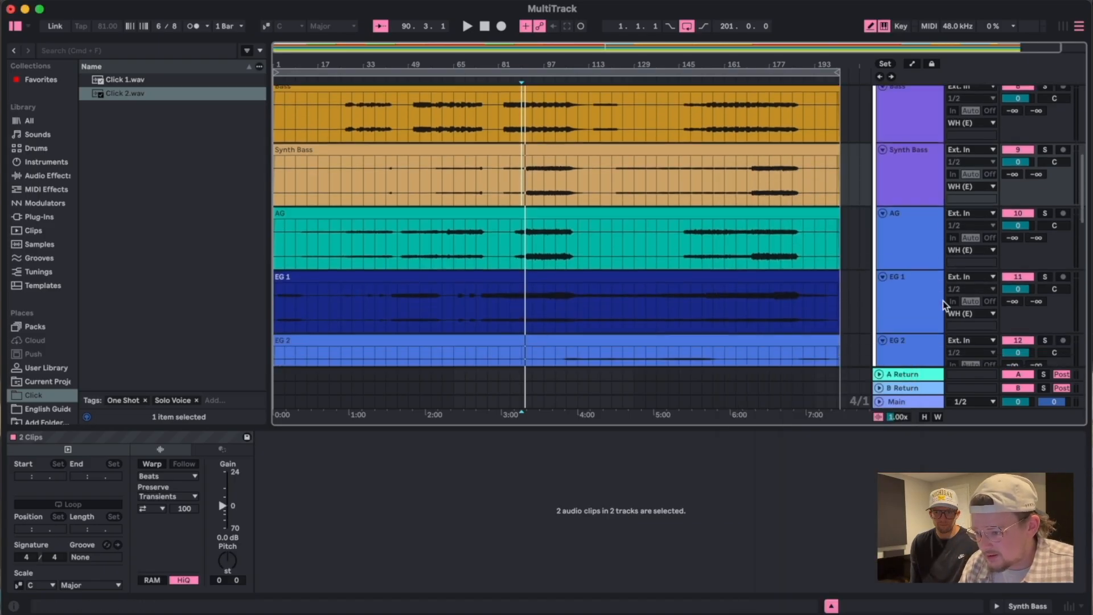
left_click(904, 228)
right_click(903, 227)
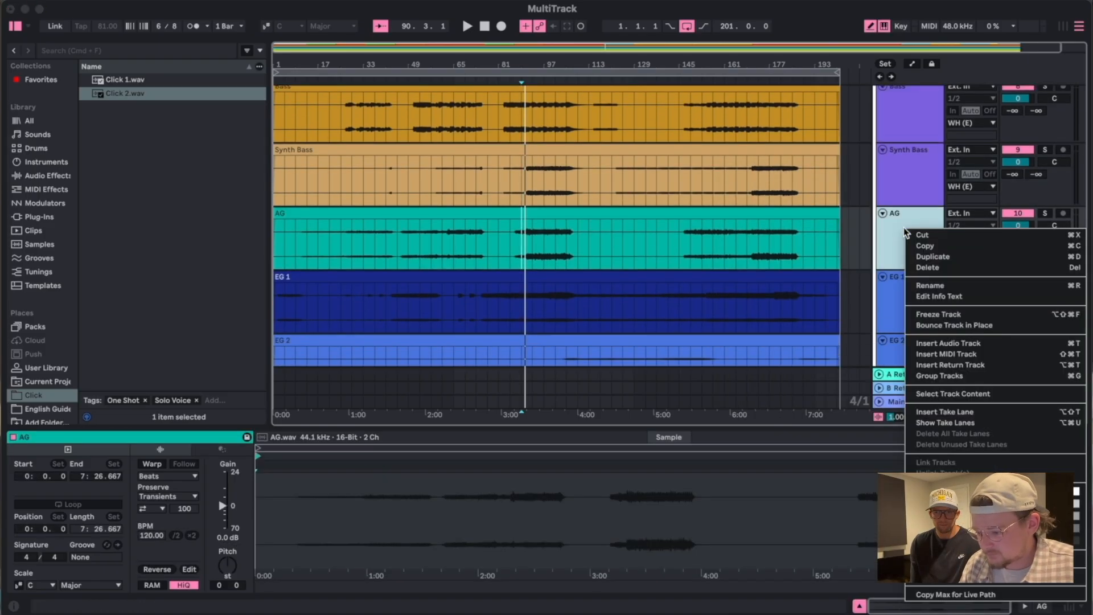
left_click(929, 503)
Colour the four electric guitar tracks, EG 1 to EG 4, light green.
left_click(911, 297)
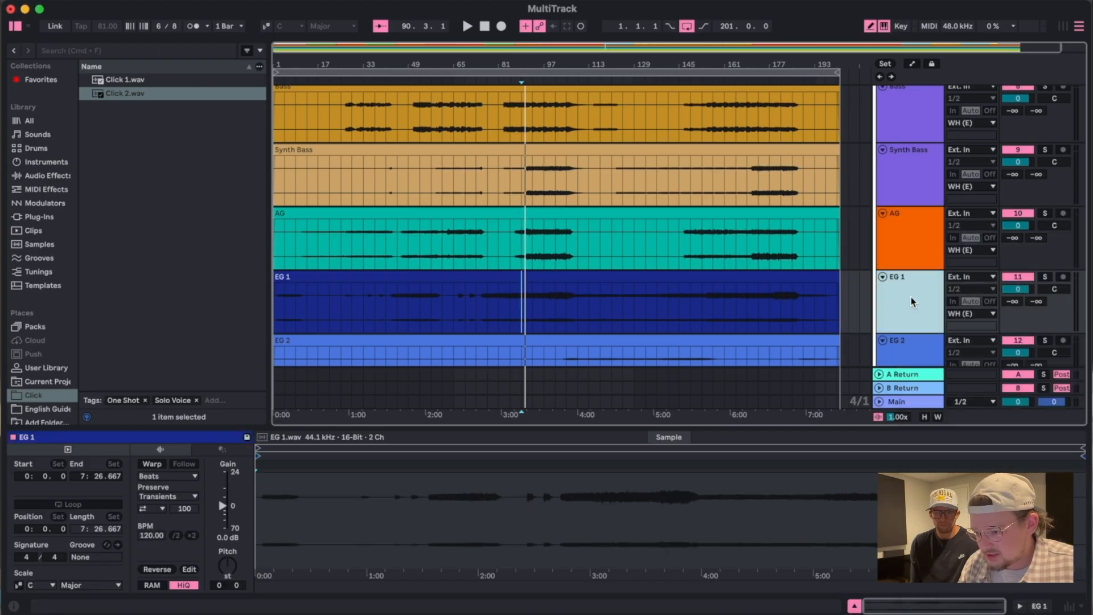
scroll(911, 296, "down", 4)
scroll(910, 268, "down", 3)
left_click(905, 251, "shift")
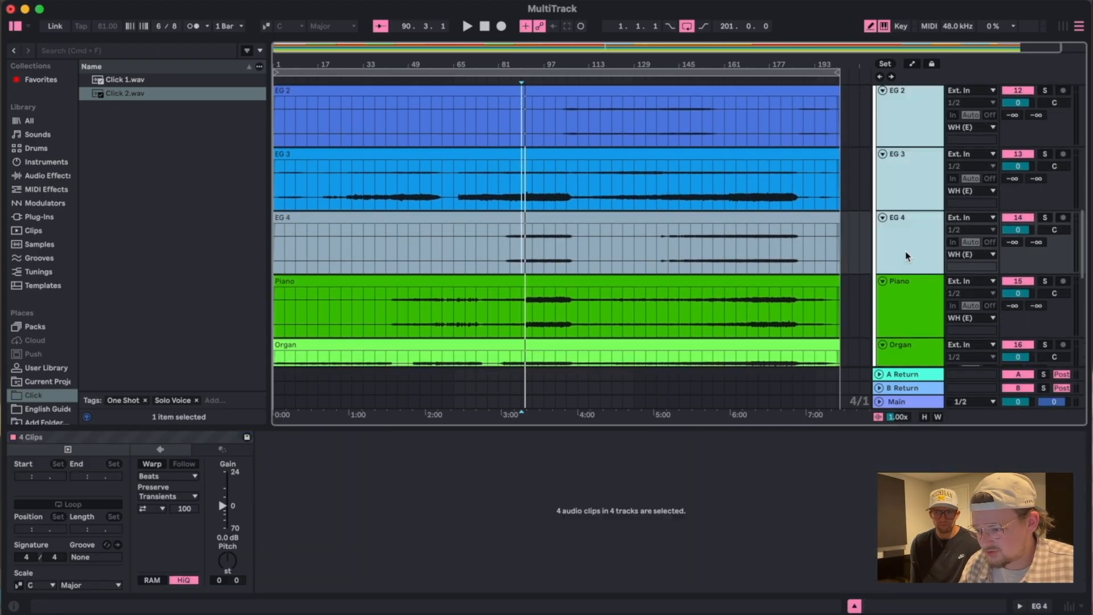
right_click(905, 251)
left_click(968, 518)
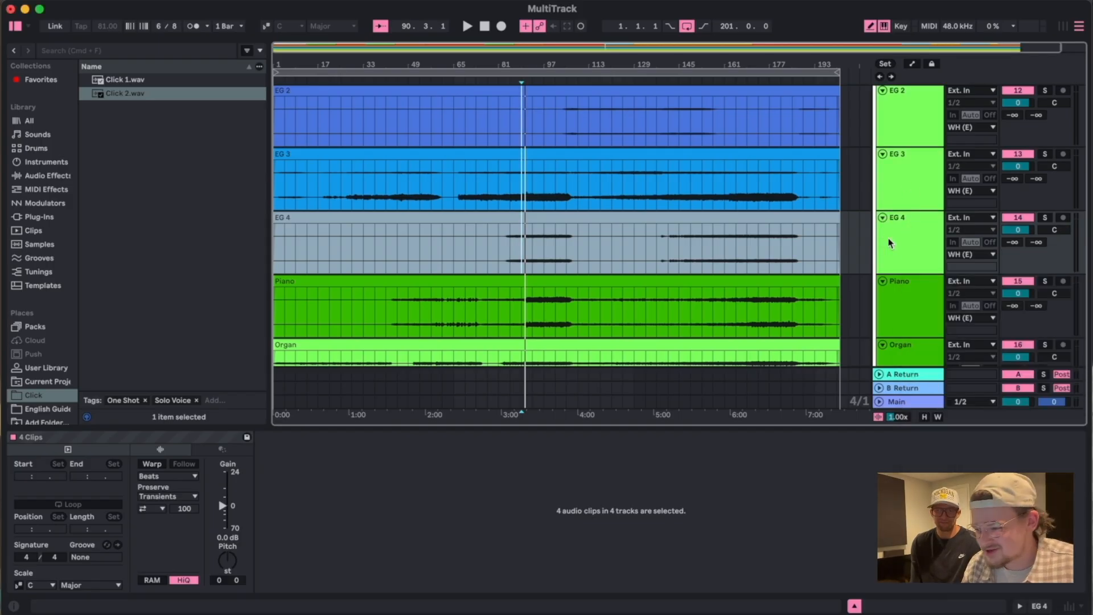
Colour the Piano, Organ and Glockenspiel tracks orange.
scroll(911, 262, "down", 6)
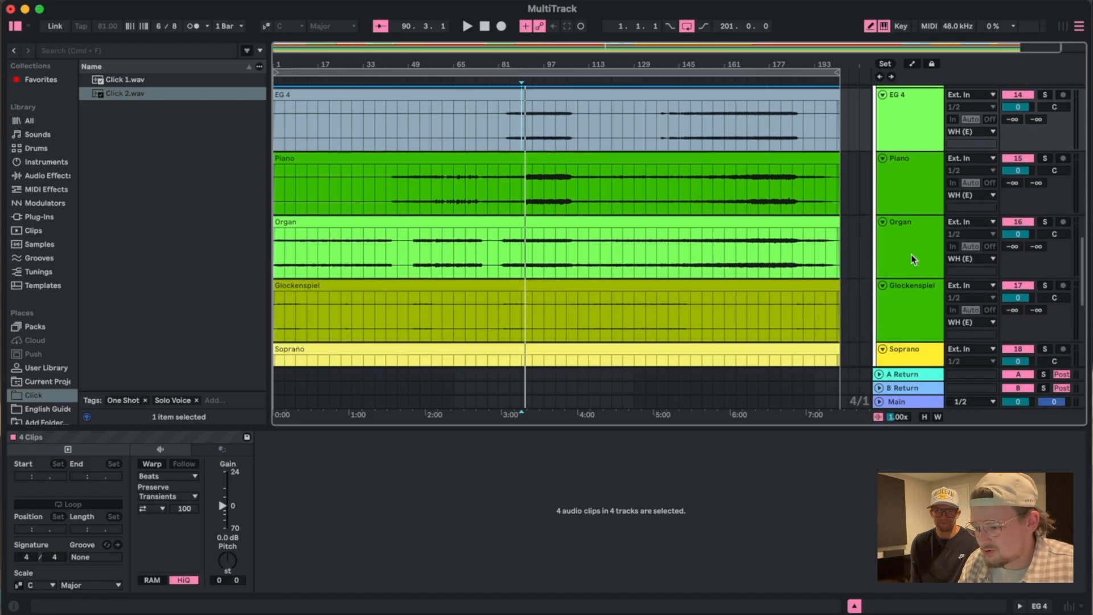
scroll(906, 231, "up", 2)
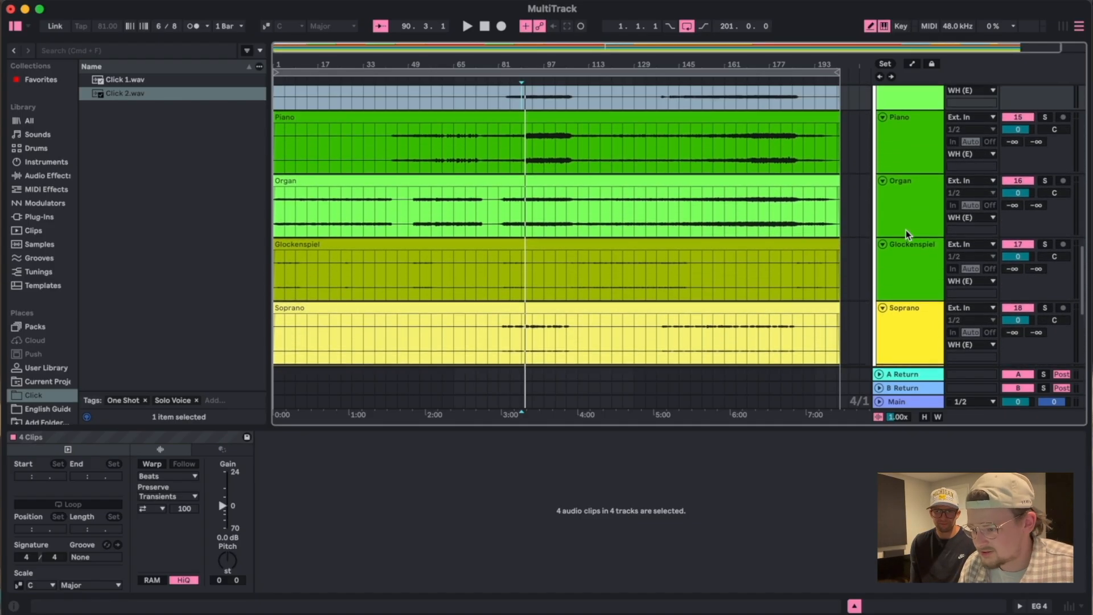
left_click(905, 148)
left_click(893, 273, "shift")
right_click(896, 268)
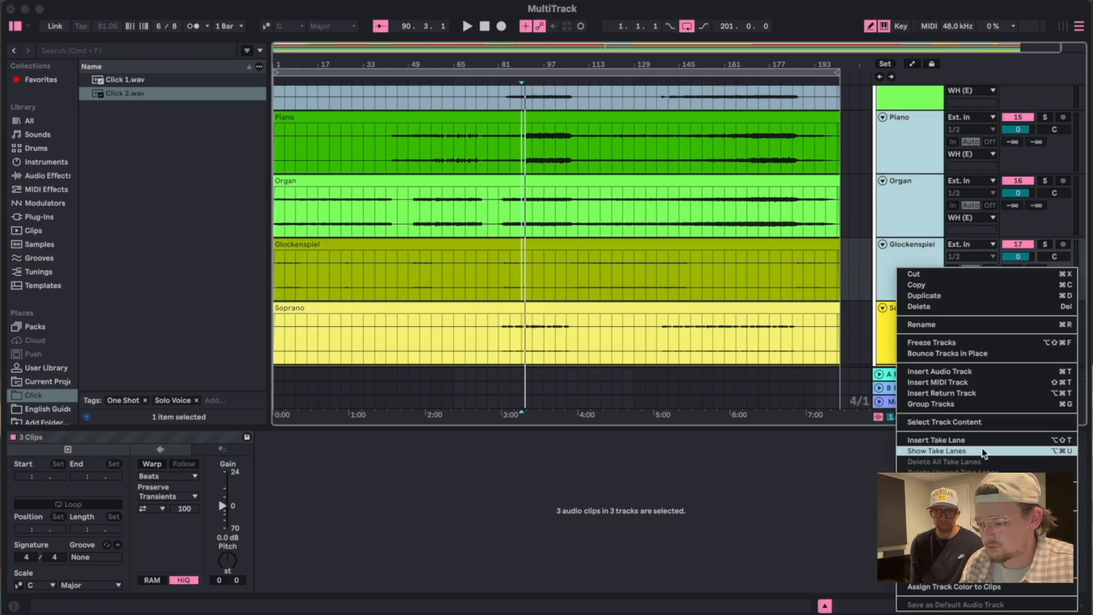
left_click(980, 485)
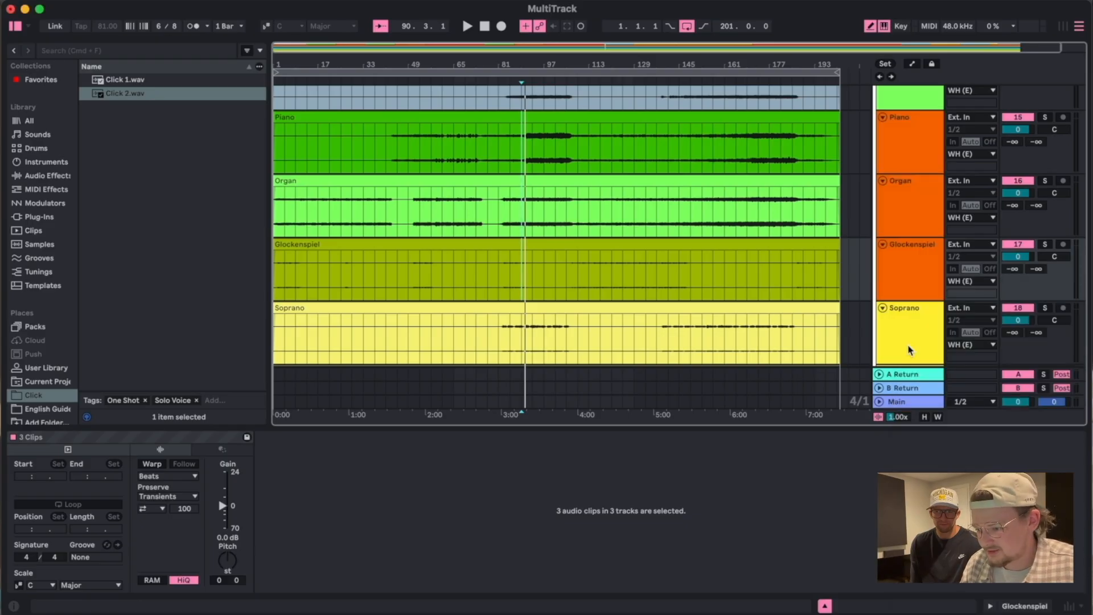
Colour the Soprano, Tenor, Tenor 2 and Choir tracks magenta.
scroll(911, 352, "down", 5)
left_click(905, 215)
scroll(904, 216, "down", 3)
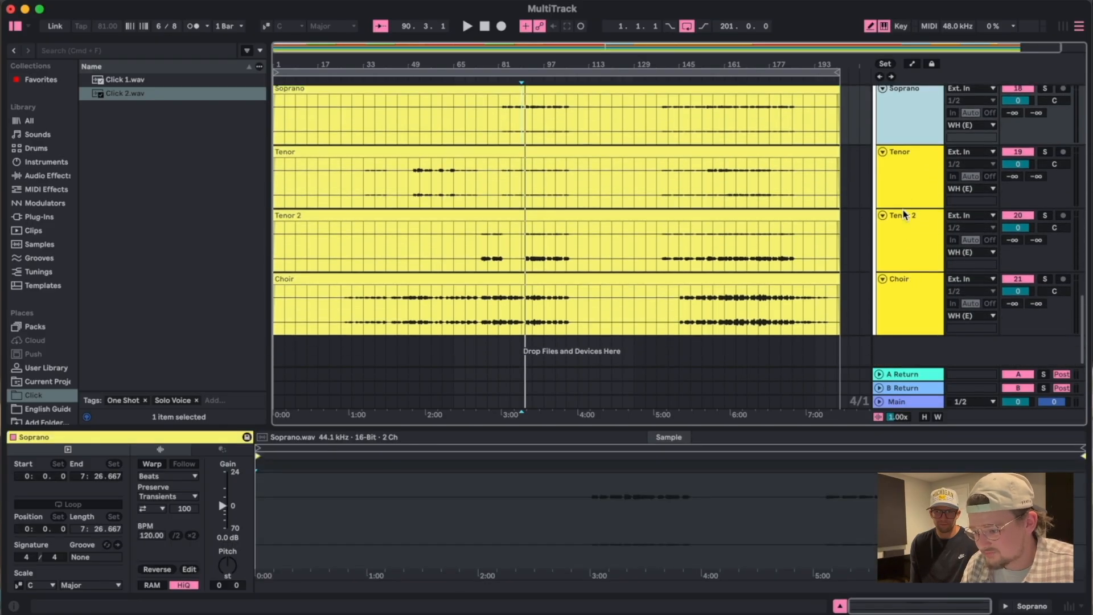
left_click(910, 302, "shift")
right_click(910, 303)
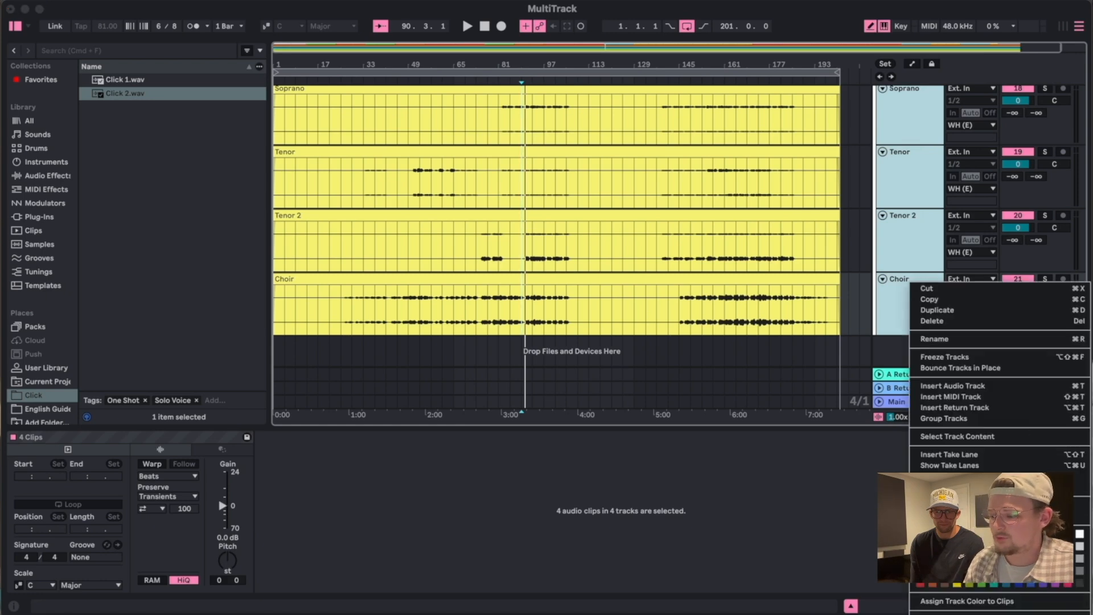
left_click(1067, 546)
Move the FX track to the top of the WH (E) group, above Drums (Live).
scroll(891, 210, "up", 12)
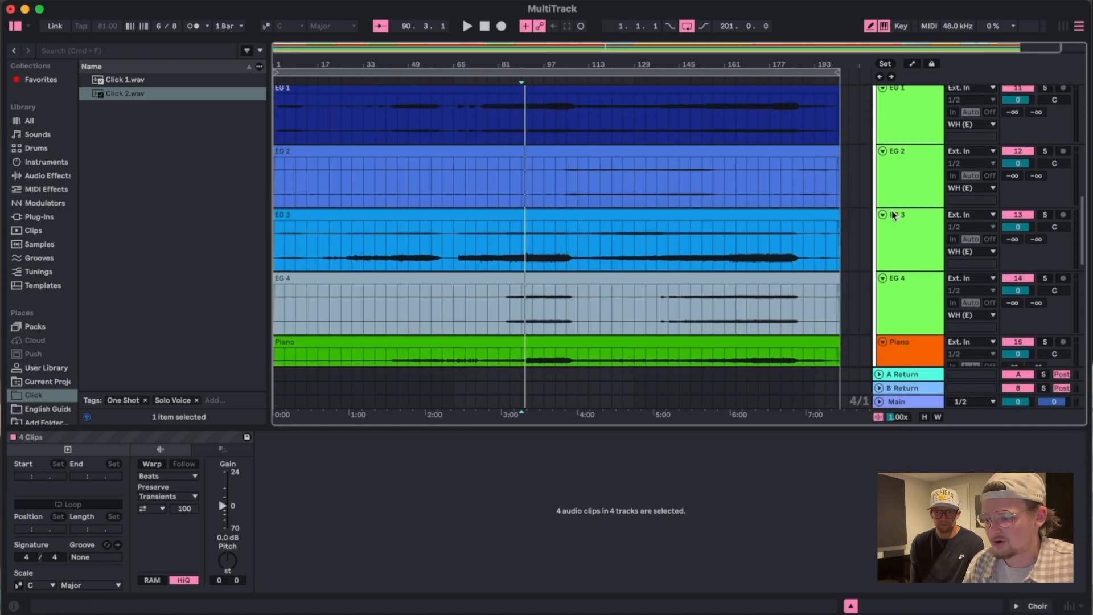
scroll(892, 210, "up", 5)
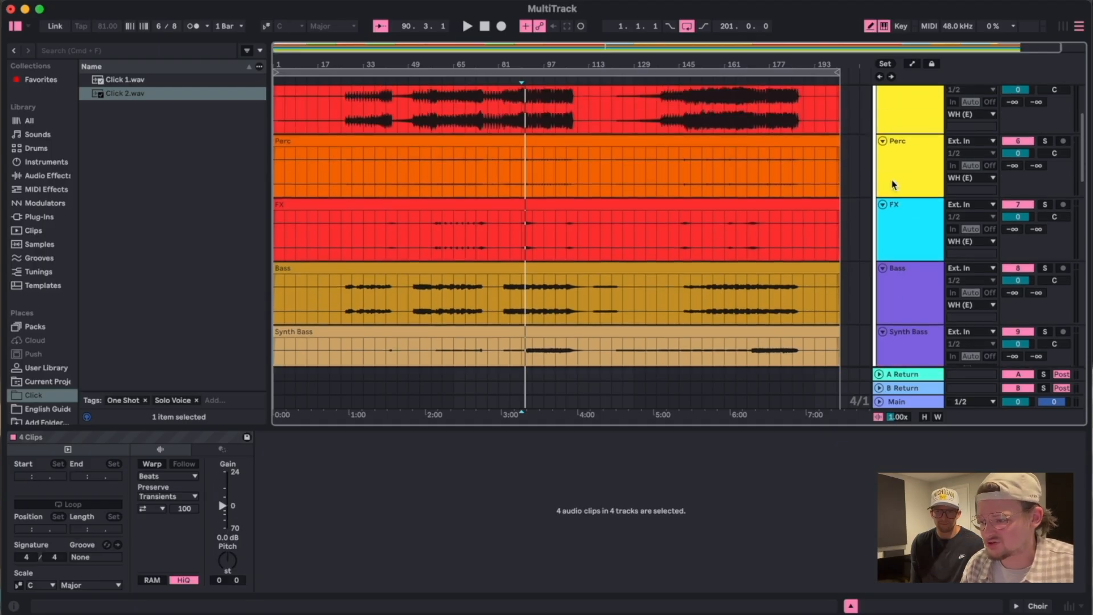
scroll(893, 184, "down", 1)
left_click_drag(908, 313, 903, 192)
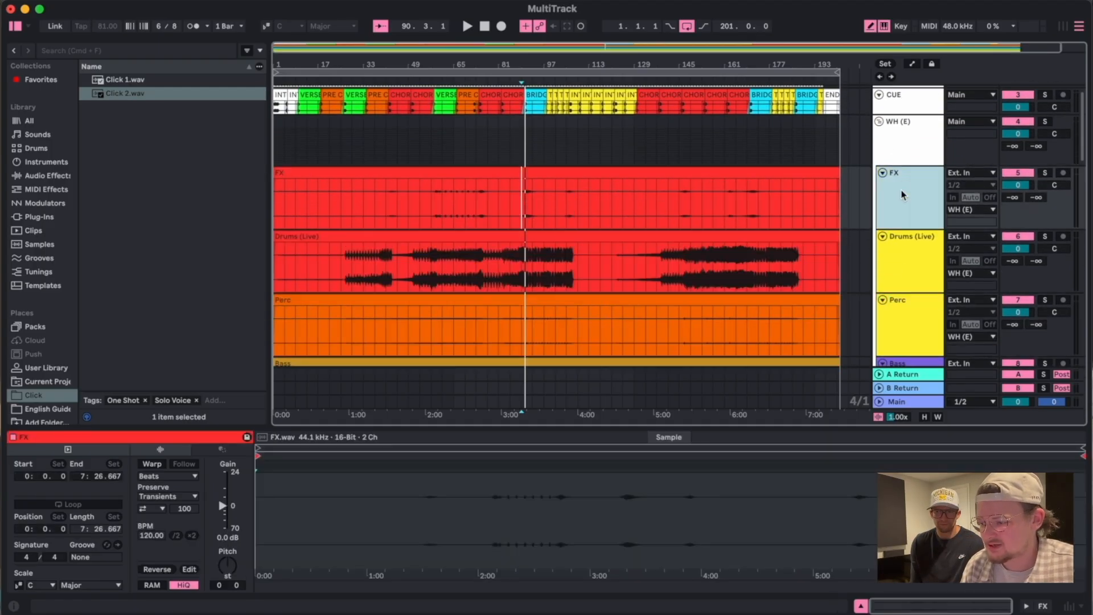
Move the AG track up so it sits between Perc and Bass.
scroll(905, 271, "down", 7)
scroll(907, 270, "down", 6)
scroll(906, 270, "up", 9)
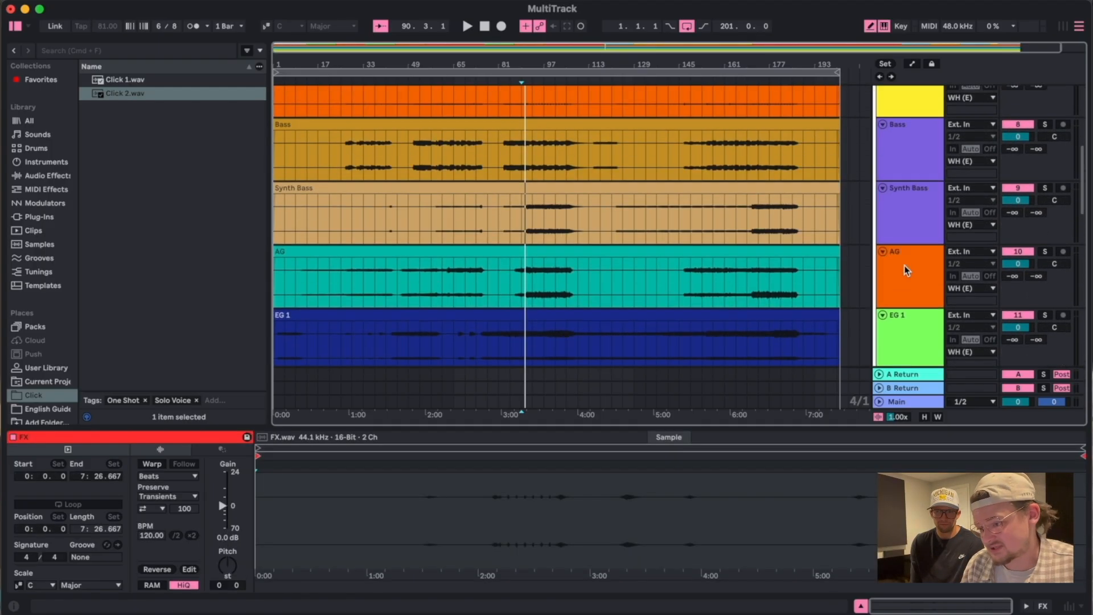
scroll(906, 240, "down", 5)
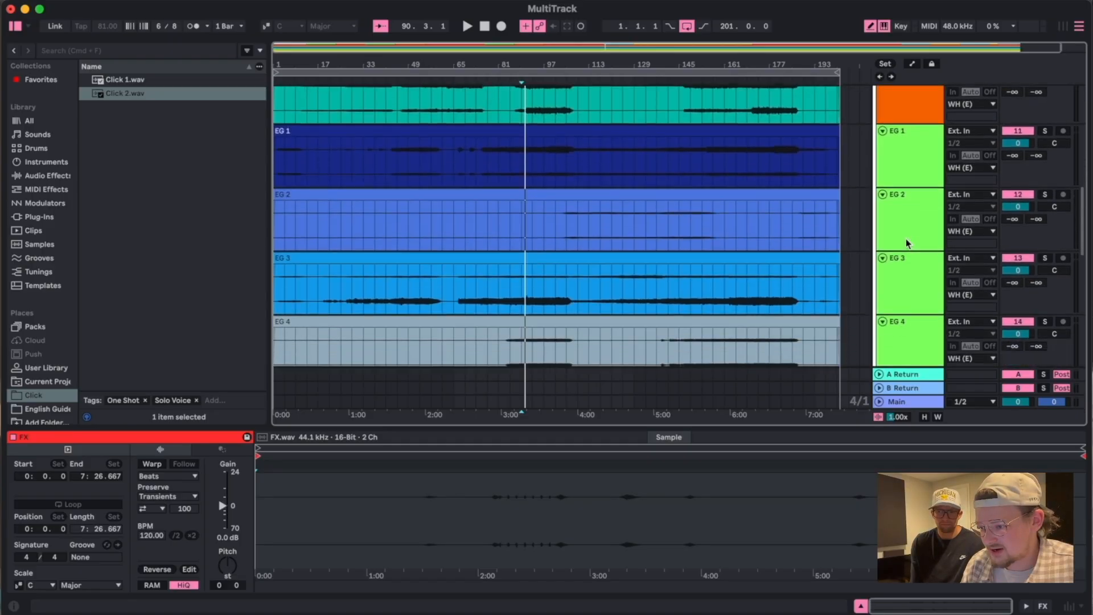
scroll(911, 157, "up", 3)
left_click_drag(906, 307, 911, 162)
Move the Piano, Organ and Glockenspiel tracks together to directly below AG, above Bass.
scroll(910, 256, "down", 6)
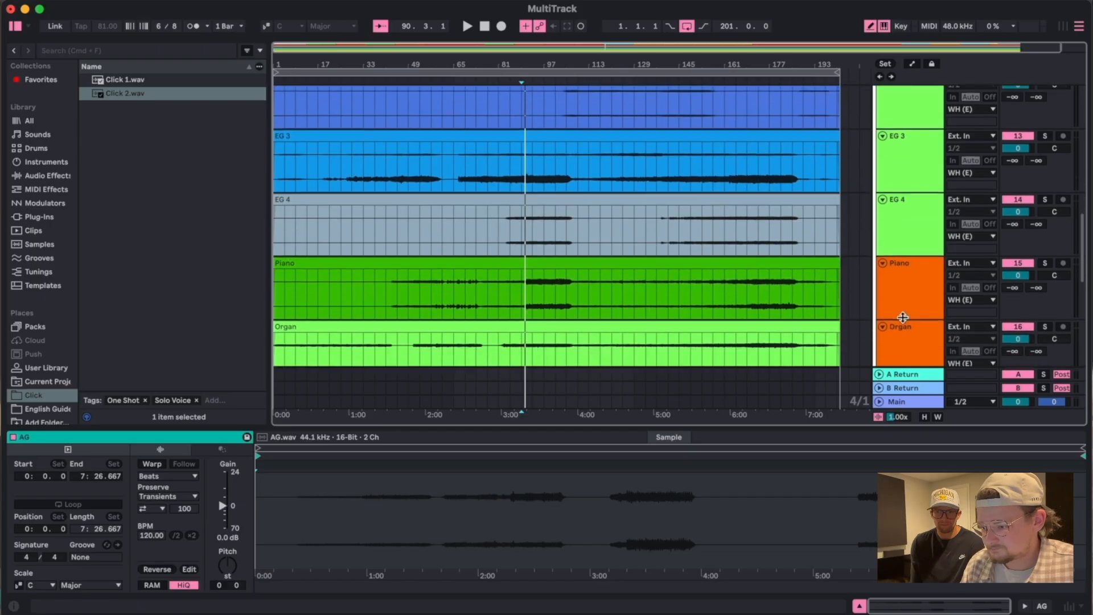
left_click(909, 288)
scroll(910, 288, "down", 5)
left_click(907, 175, "shift")
scroll(907, 172, "up", 5)
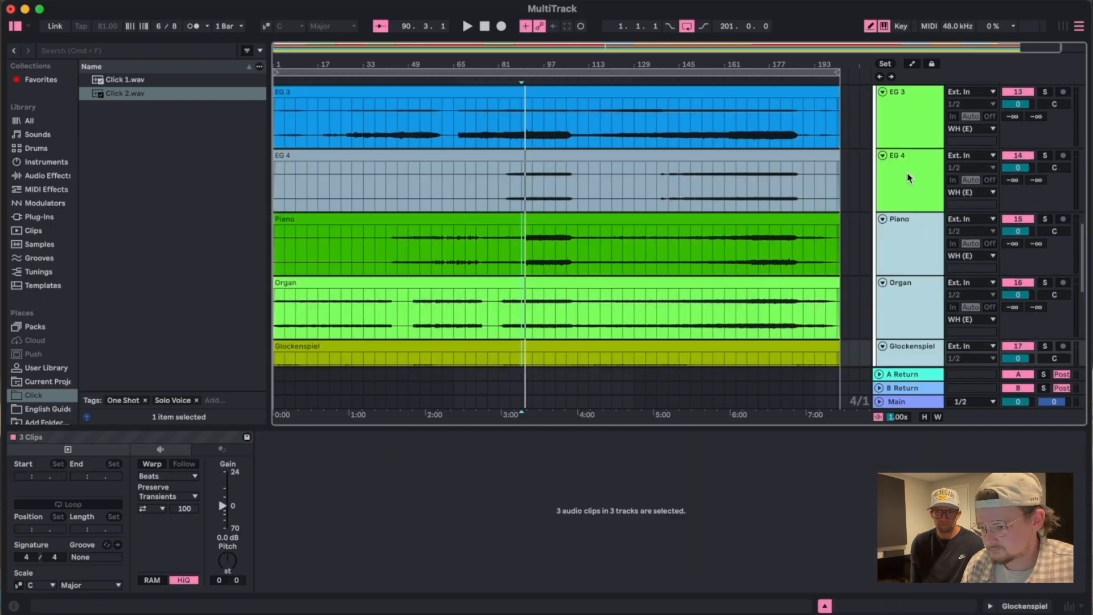
left_click_drag(910, 262, 907, 154)
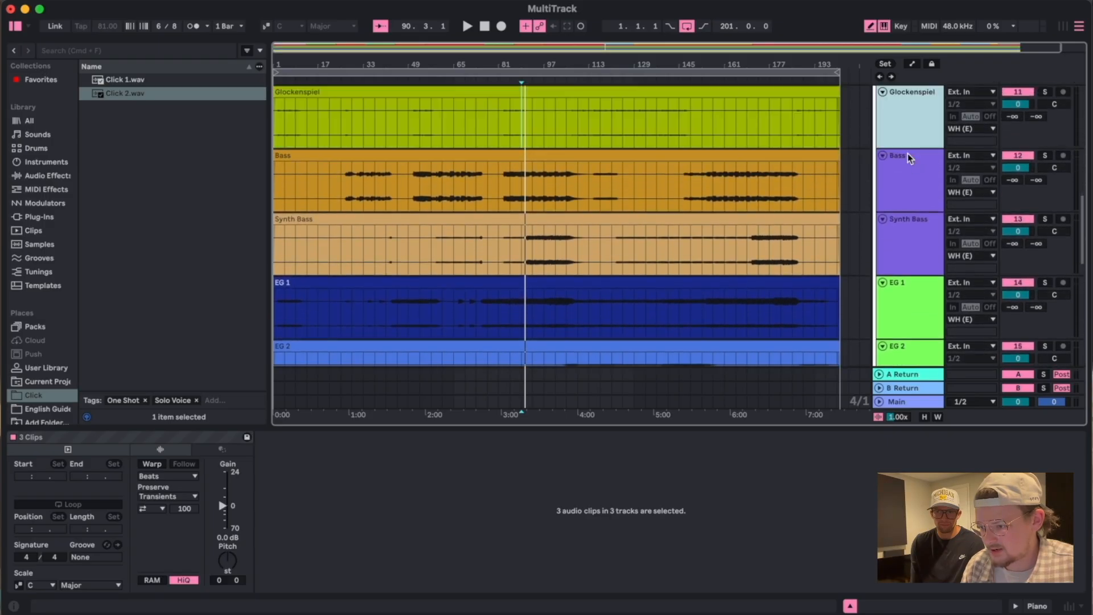
Move the Soprano, Tenor, Tenor 2 and Choir tracks together to directly below Perc, above AG.
scroll(910, 213, "down", 5)
scroll(910, 212, "down", 8)
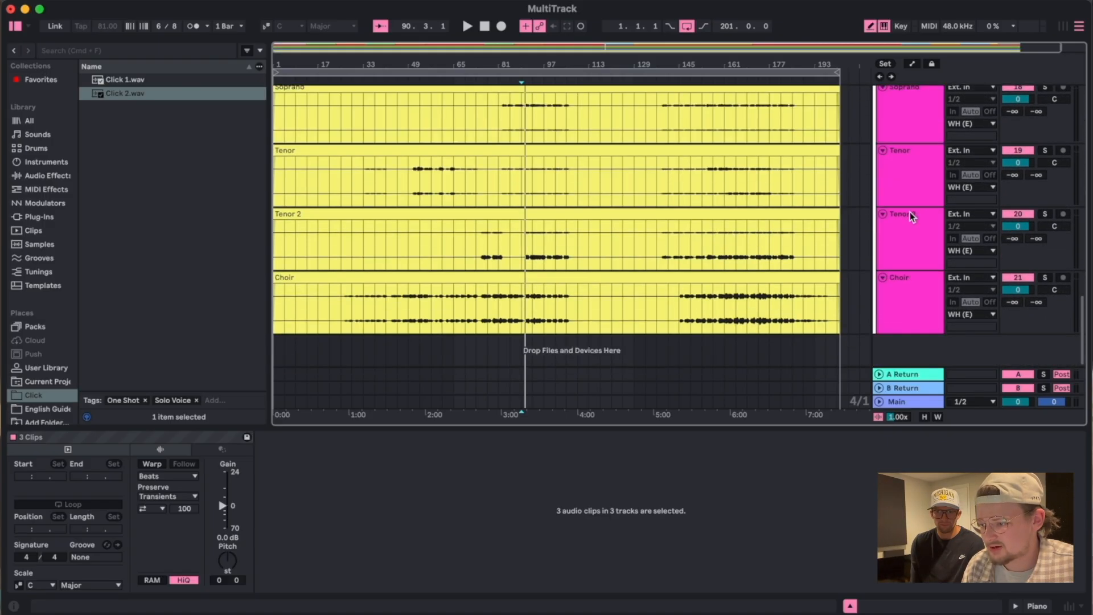
left_click(909, 114)
left_click(900, 305, "shift")
scroll(905, 267, "up", 3)
left_click_drag(906, 234, 909, 322)
Move the Bass and Synth Bass tracks to the end of the group, below EG 4.
scroll(902, 227, "down", 5)
left_click(908, 144)
left_click(903, 206, "shift")
scroll(903, 267, "up", 20)
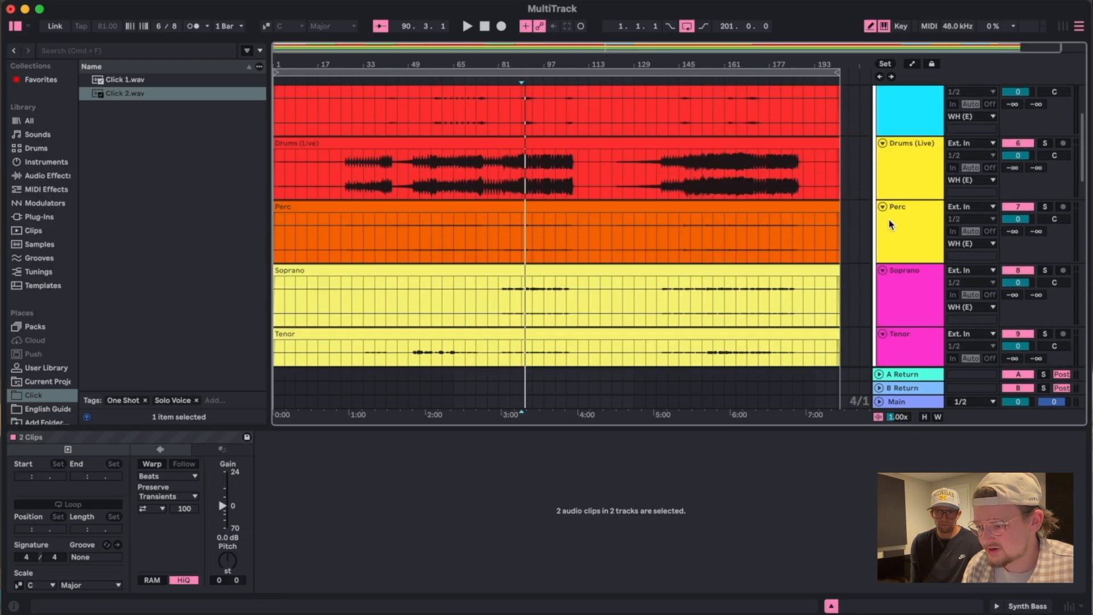
Assign the track colours to the clips of all grouped tracks from FX to Synth Bass.
left_click(860, 170)
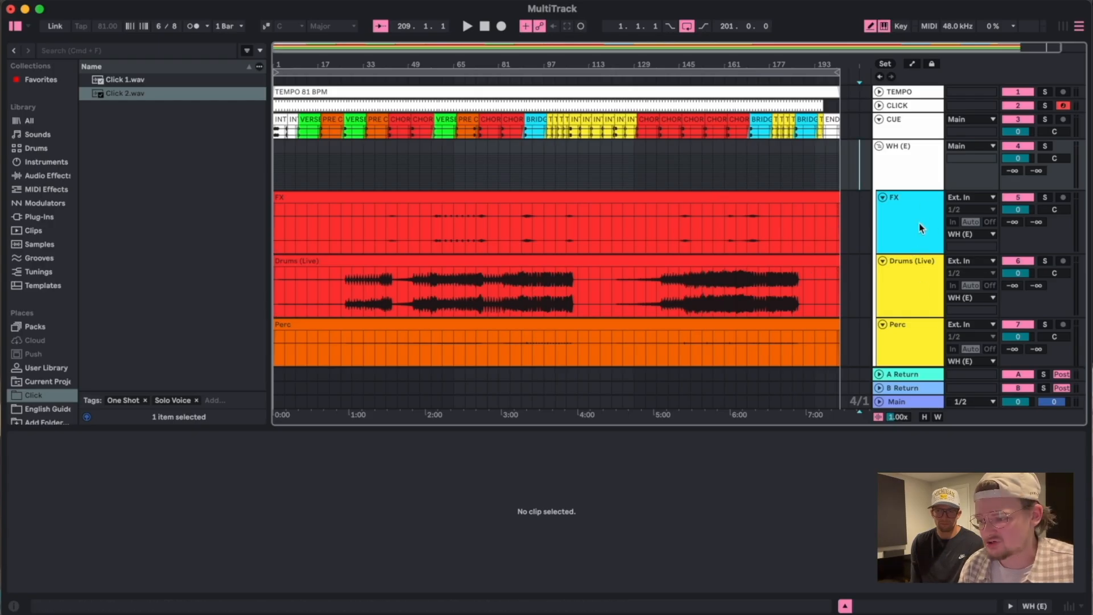
scroll(927, 225, "down", 15)
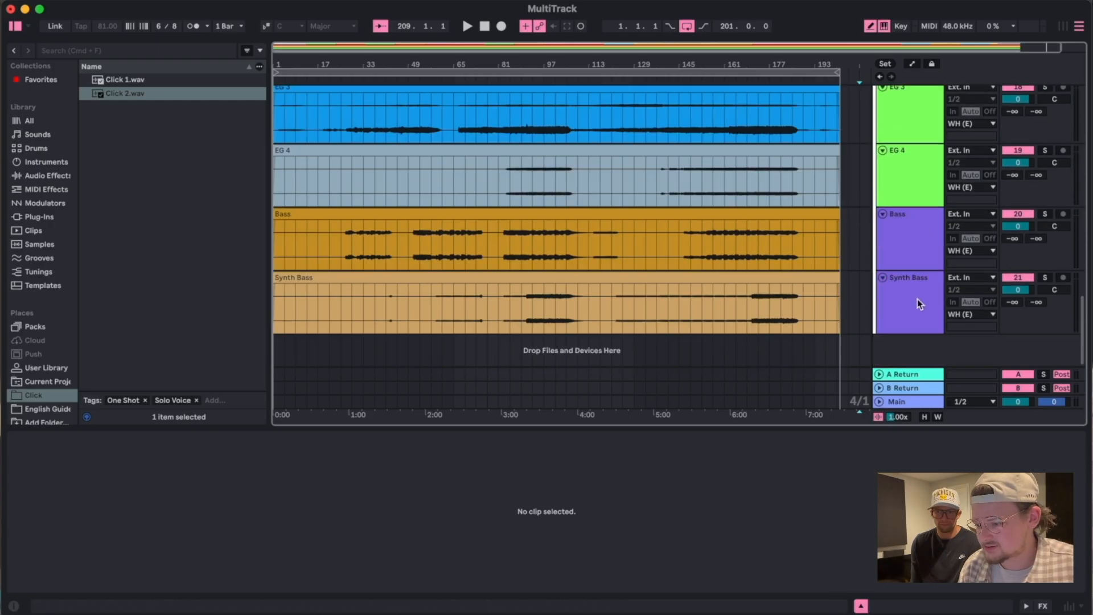
right_click(911, 310)
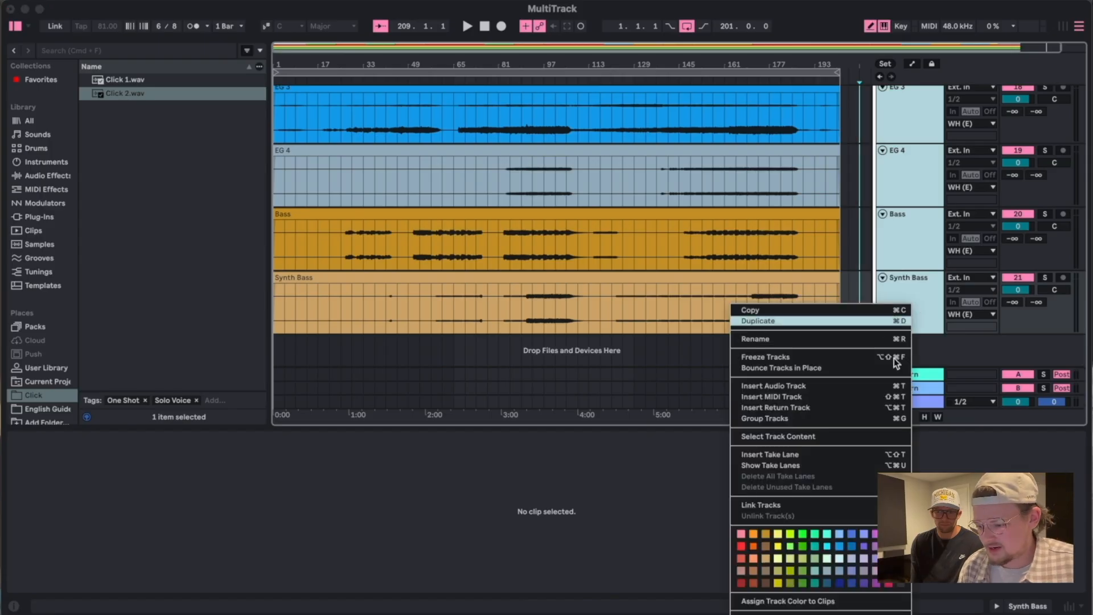
left_click(783, 604)
scroll(724, 225, "up", 15)
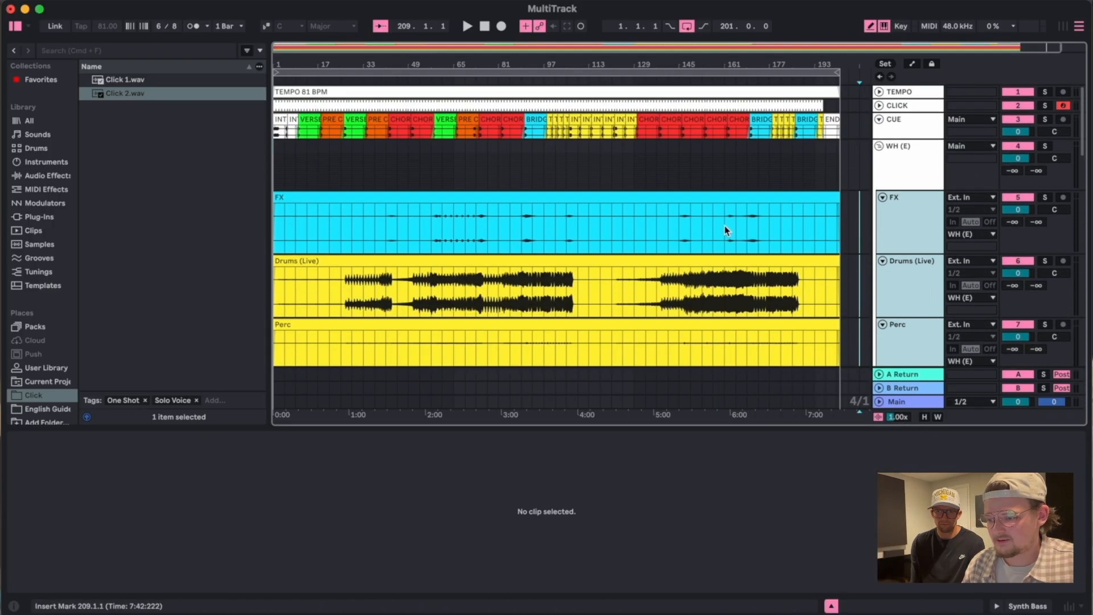
left_click(749, 182)
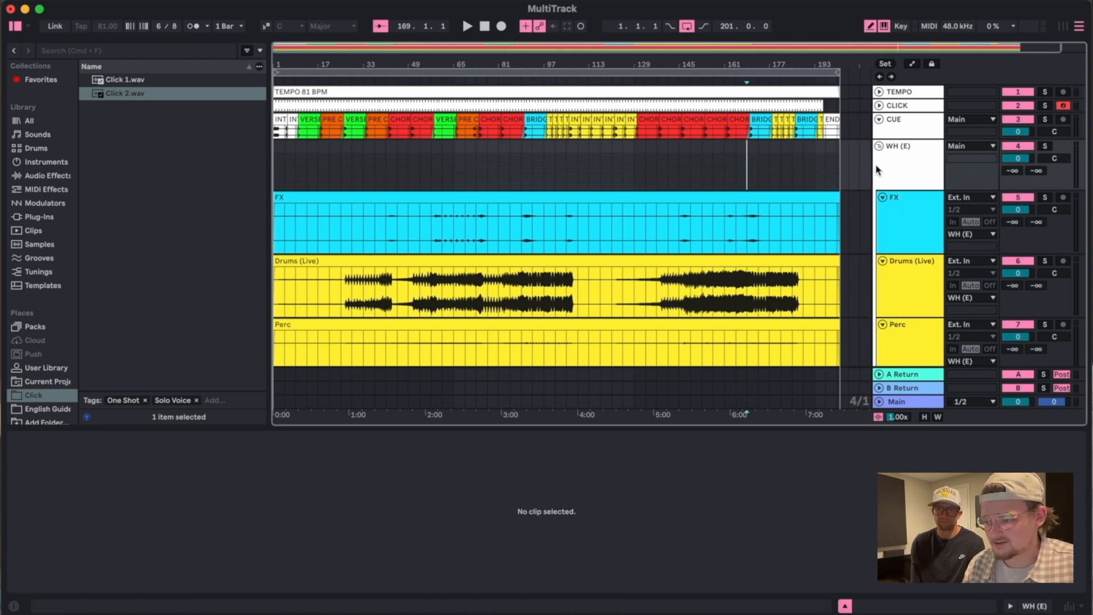
Fold the WH (E) group to view the set collapsed, and unfold it again.
left_click(892, 157)
left_click(879, 146)
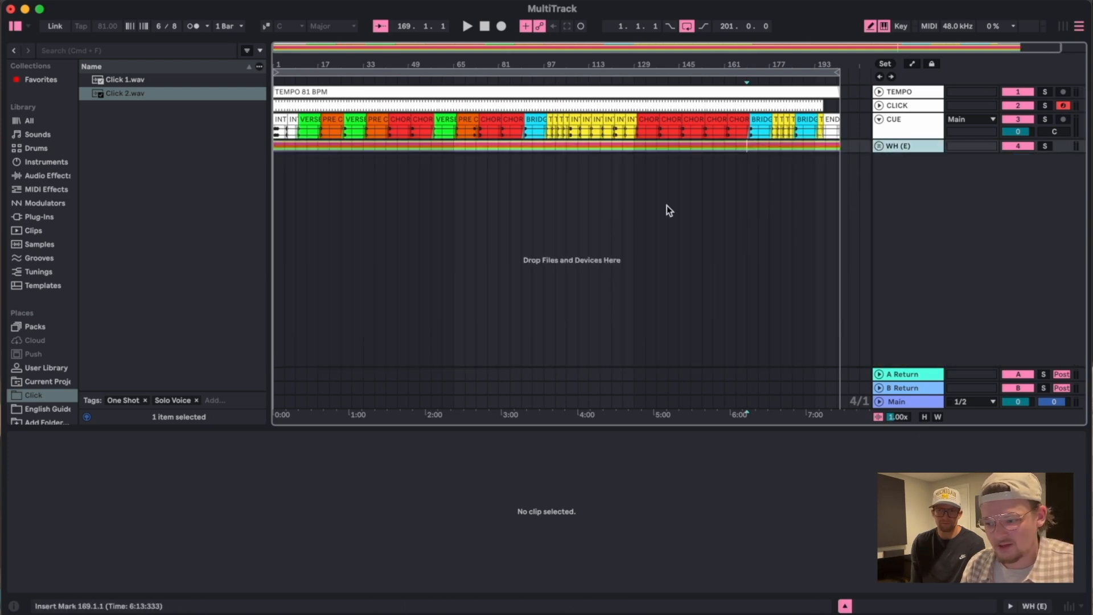
left_click(879, 146)
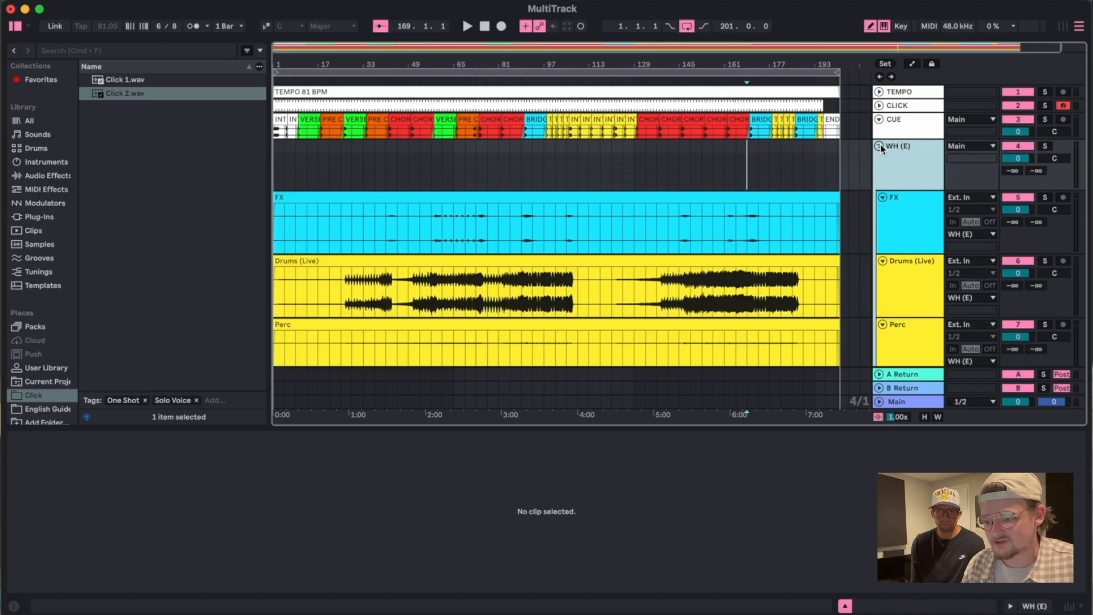
Turn on warping for all the group's clips from FX to Synth Bass, using the Complex warp mode.
left_click(700, 198)
scroll(700, 200, "down", 15)
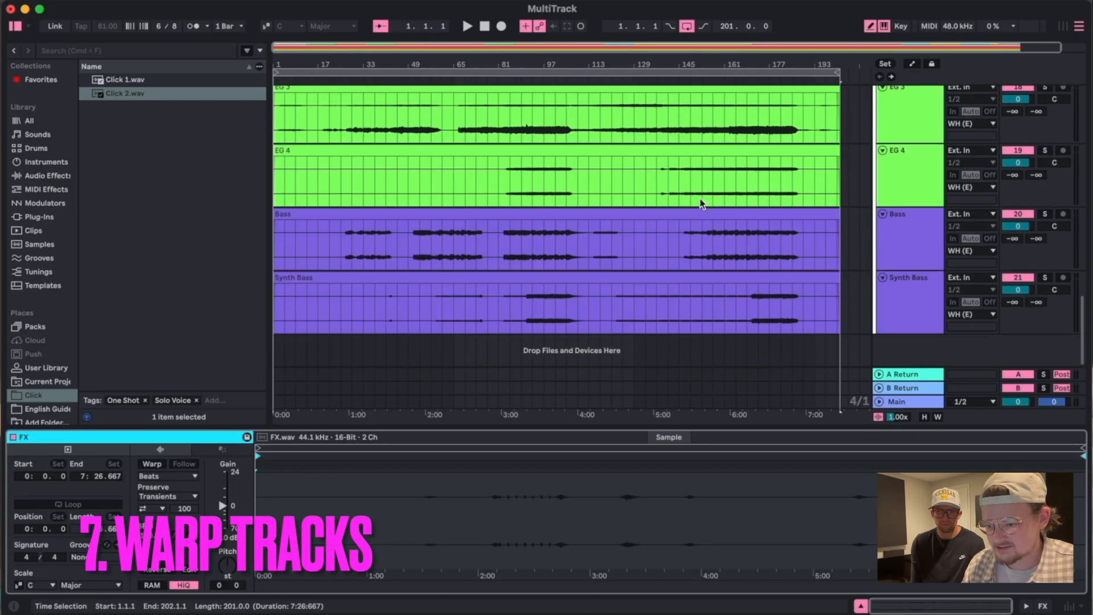
left_click(643, 280, "shift")
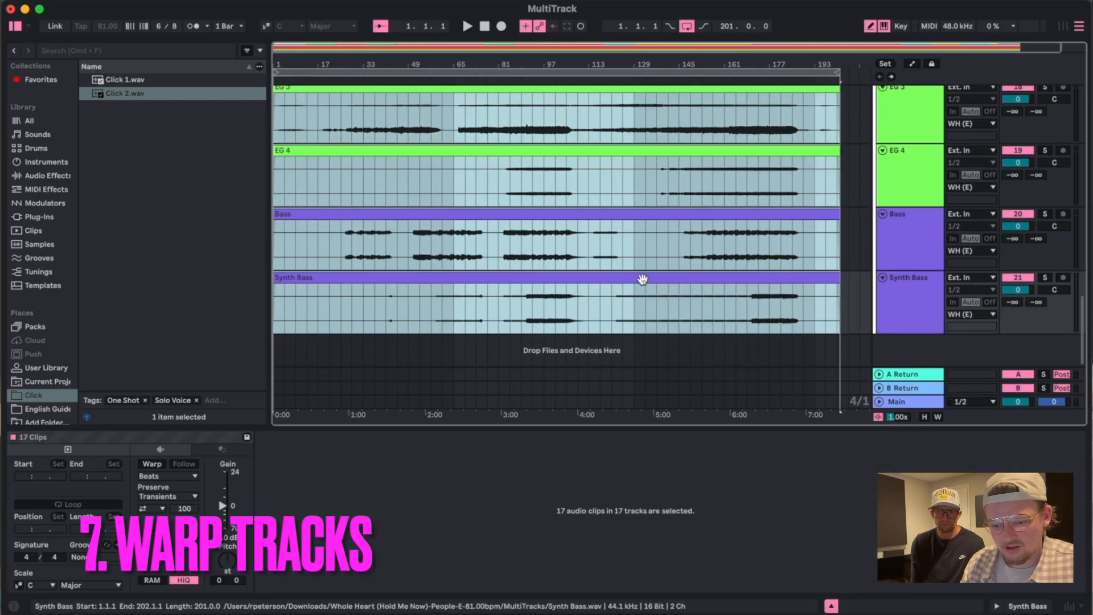
left_click(153, 463)
left_click(165, 476)
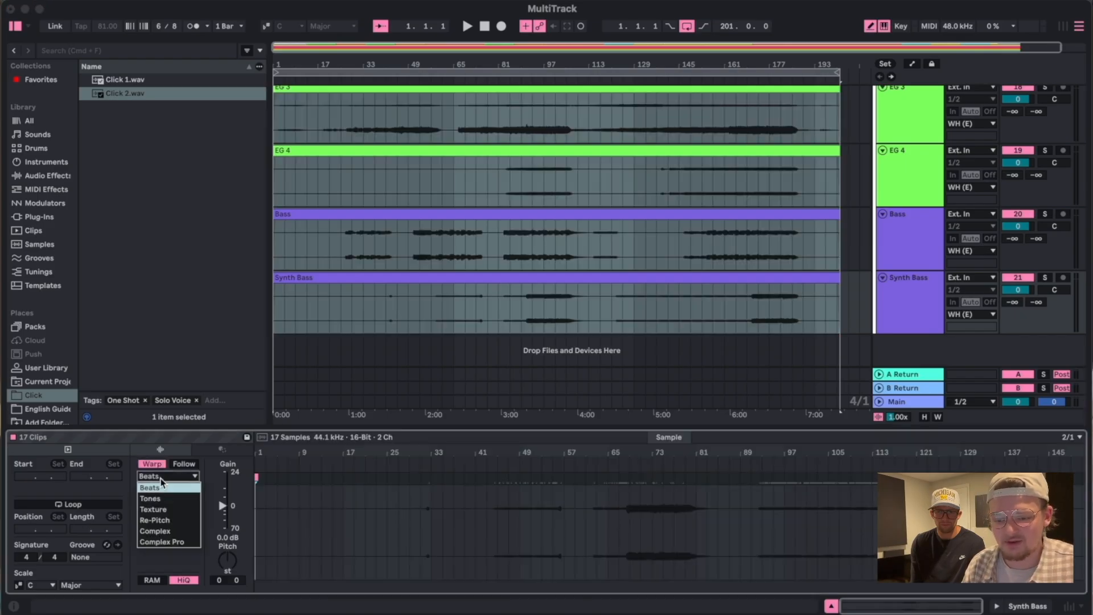
left_click(157, 532)
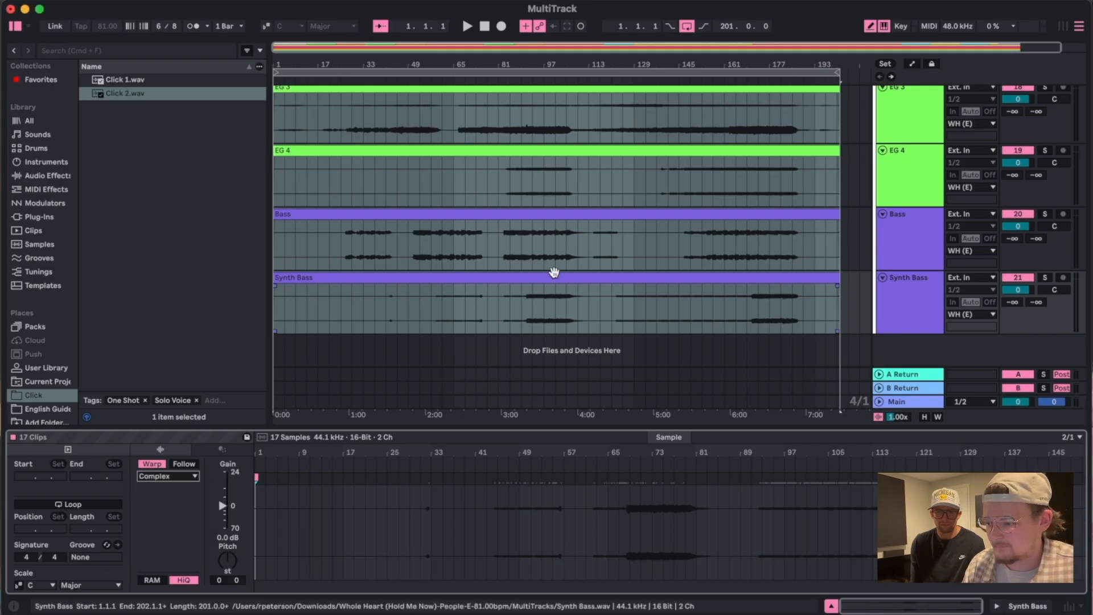
scroll(535, 281, "up", 10)
left_click(695, 167)
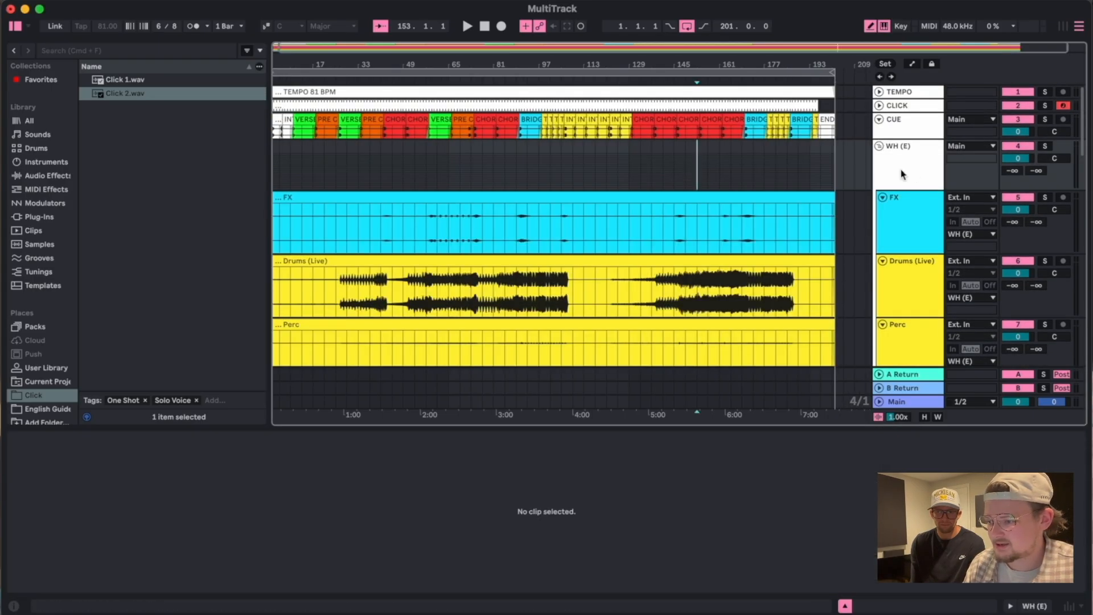
Try transposing all 17 audio clips in the WH (E) group by -3 semitones with warping turned off.
left_click(879, 145)
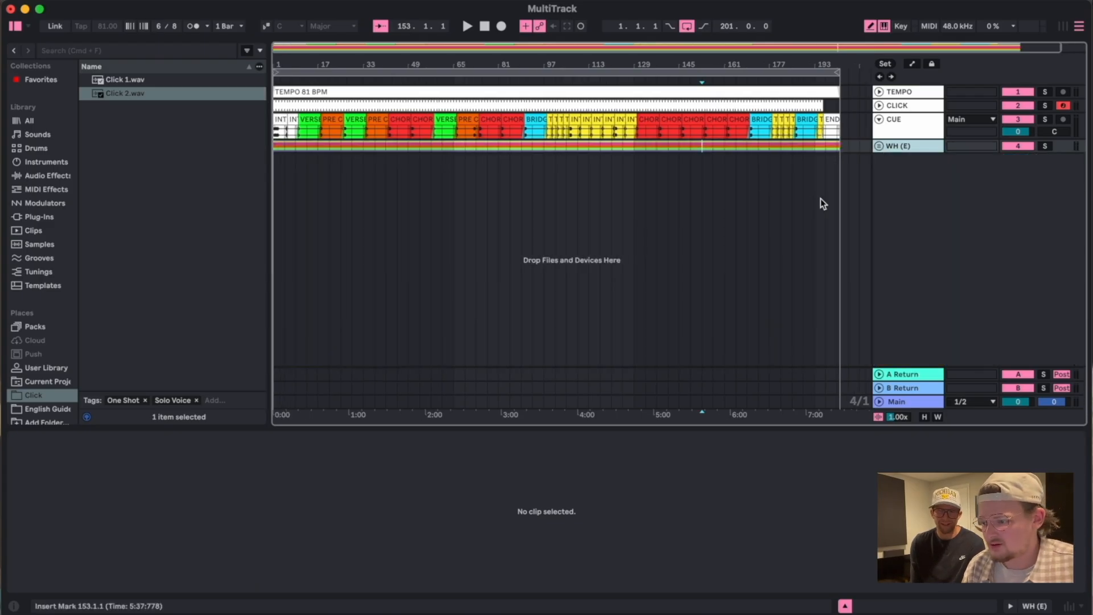
left_click(878, 146)
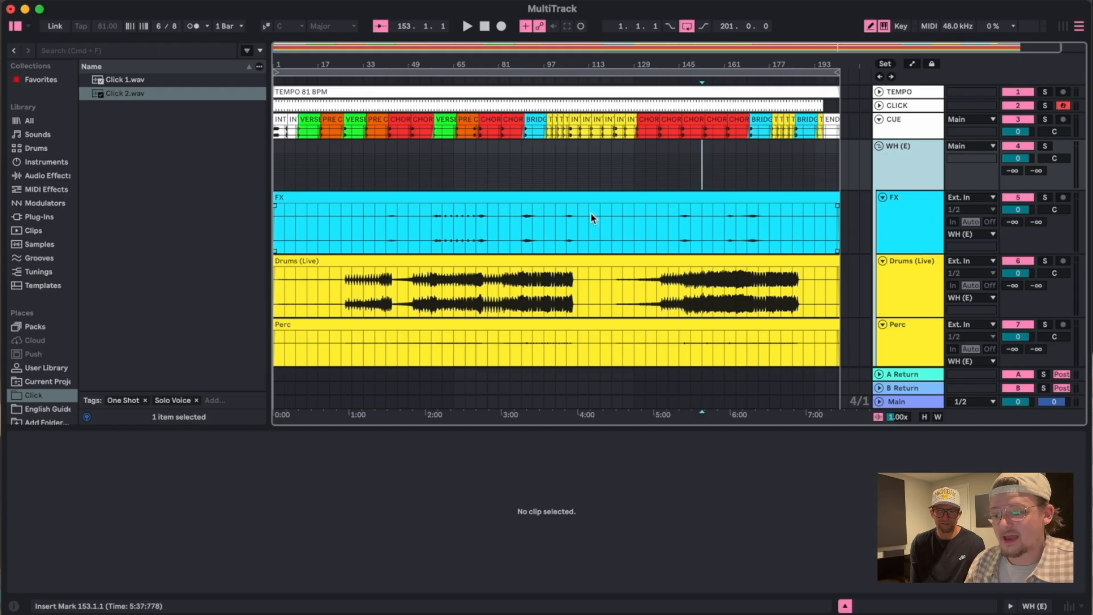
left_click(615, 195)
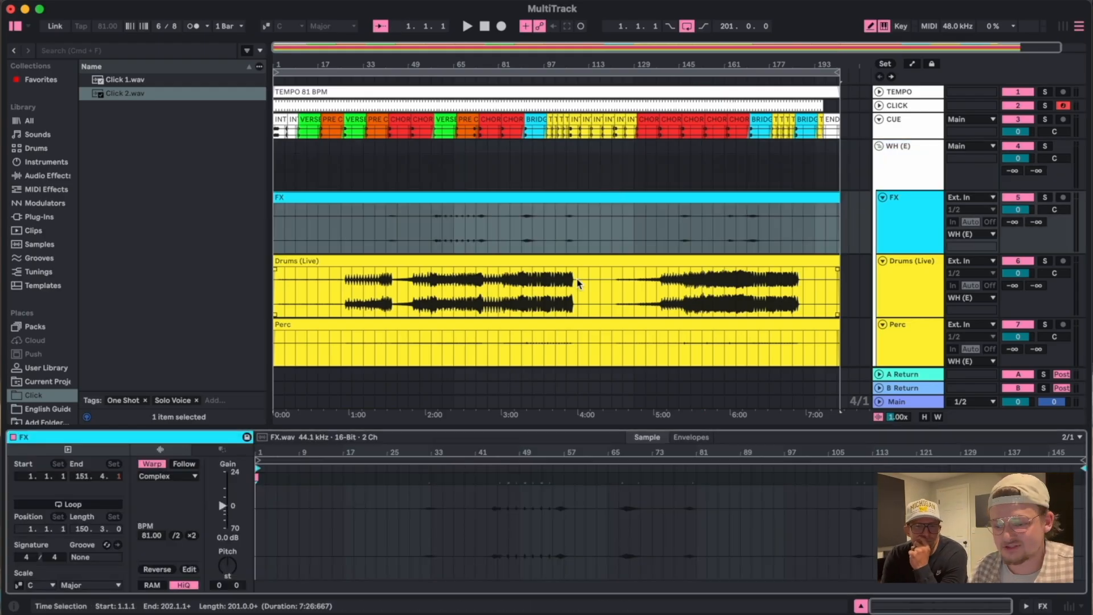
scroll(456, 239, "down", 10)
key("super+a")
left_click(152, 463)
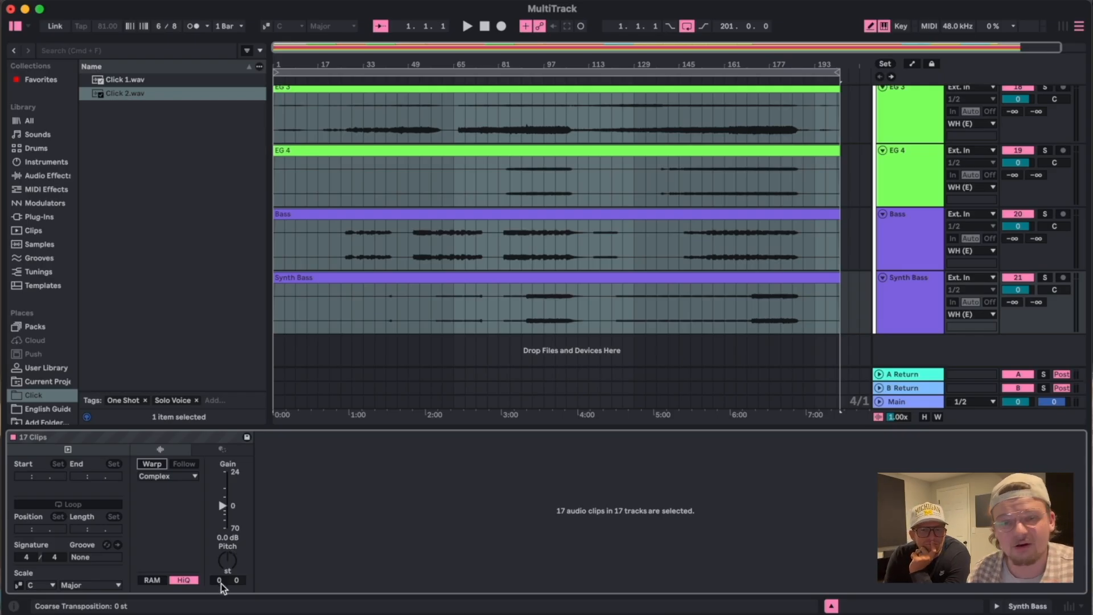
left_click_drag(222, 587, 222, 595)
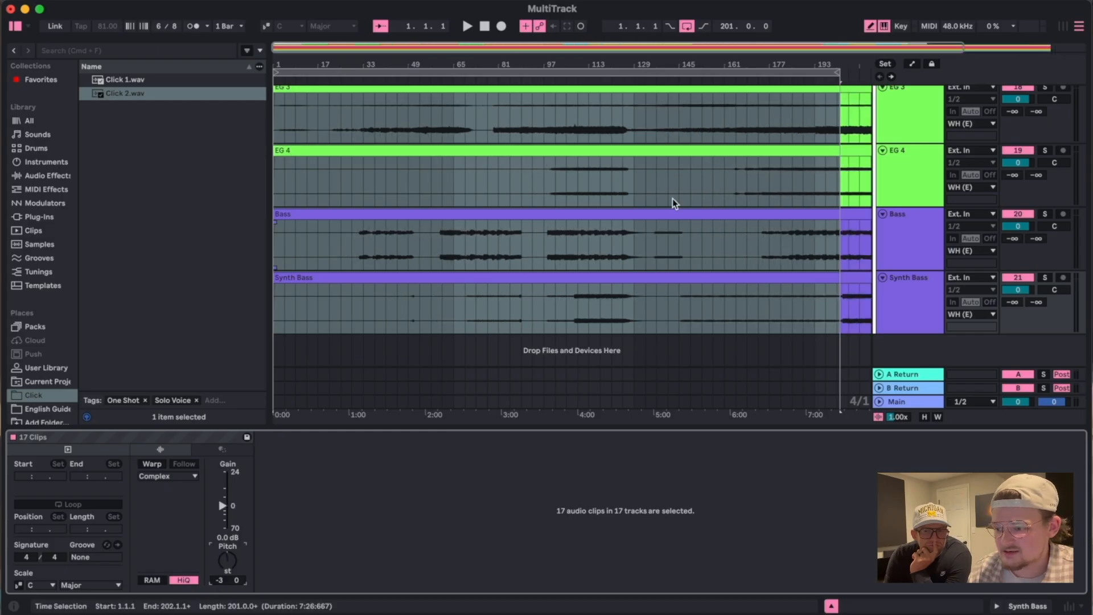
scroll(672, 198, "right", 5)
scroll(672, 198, "up", 15)
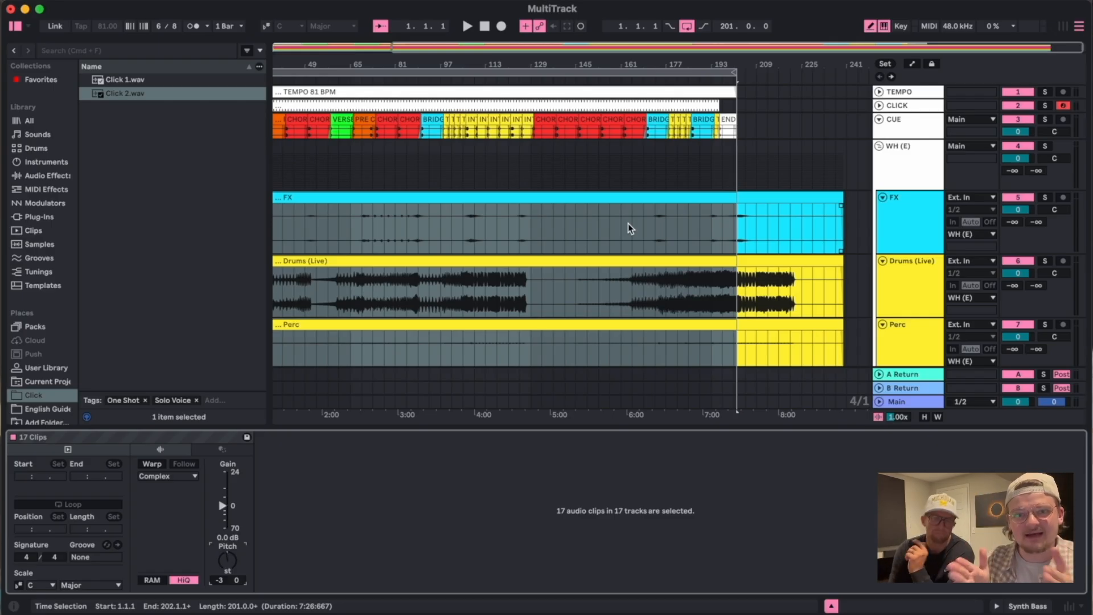
Undo the transposition and turn warping back on for all the group's clips.
key("super+z")
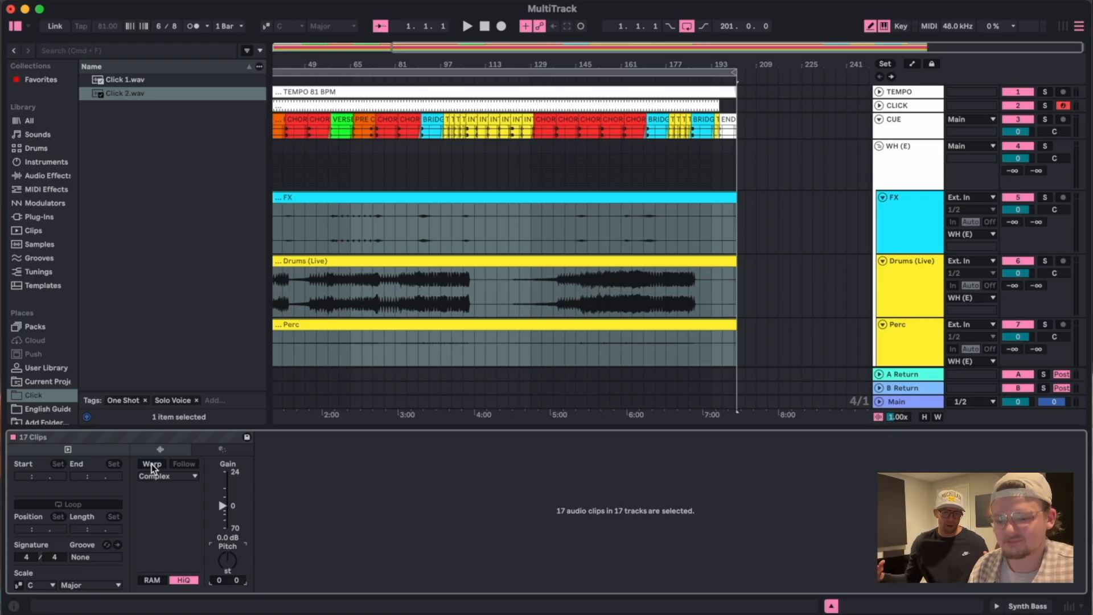
scroll(387, 279, "left", 5)
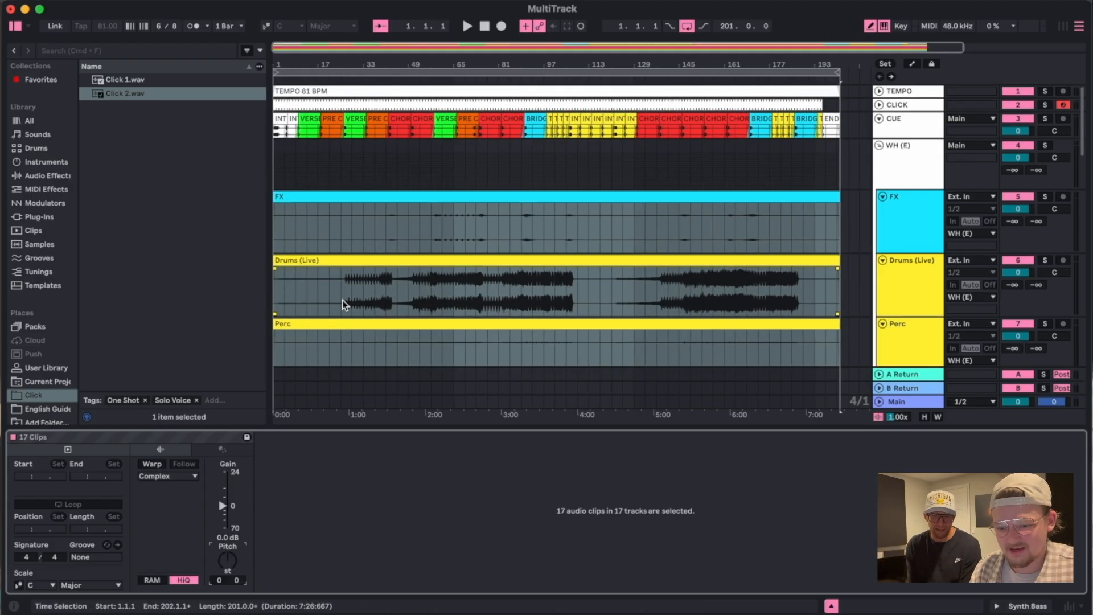
left_click(158, 463)
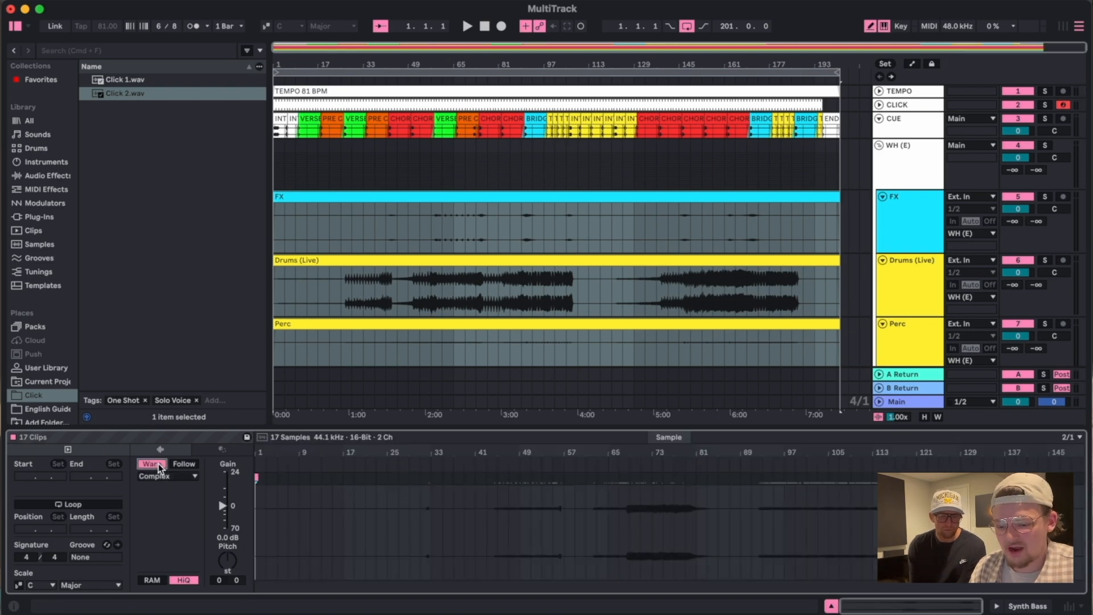
left_click_drag(227, 560, 210, 534)
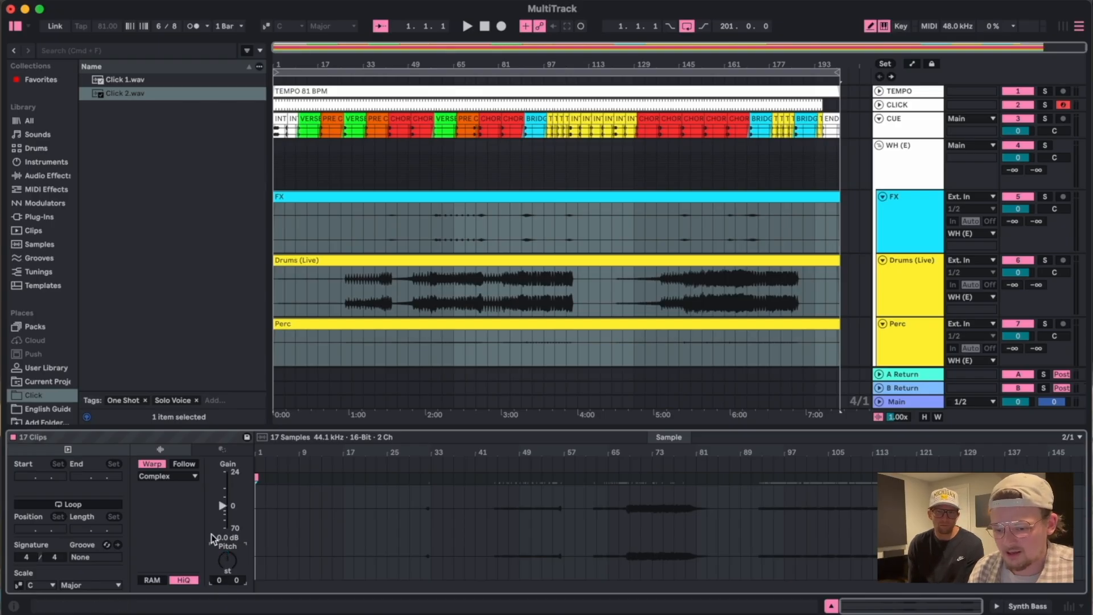
Try the Complex Pro warp mode on the FX clip, and return the clip to Complex.
left_click(190, 479)
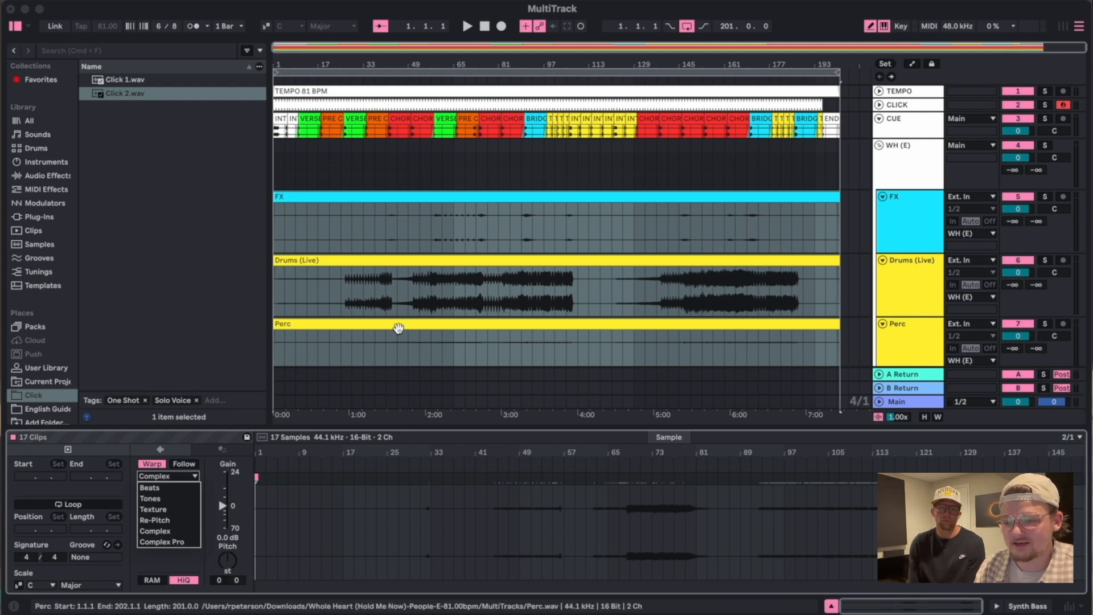
left_click(494, 184)
left_click(489, 193)
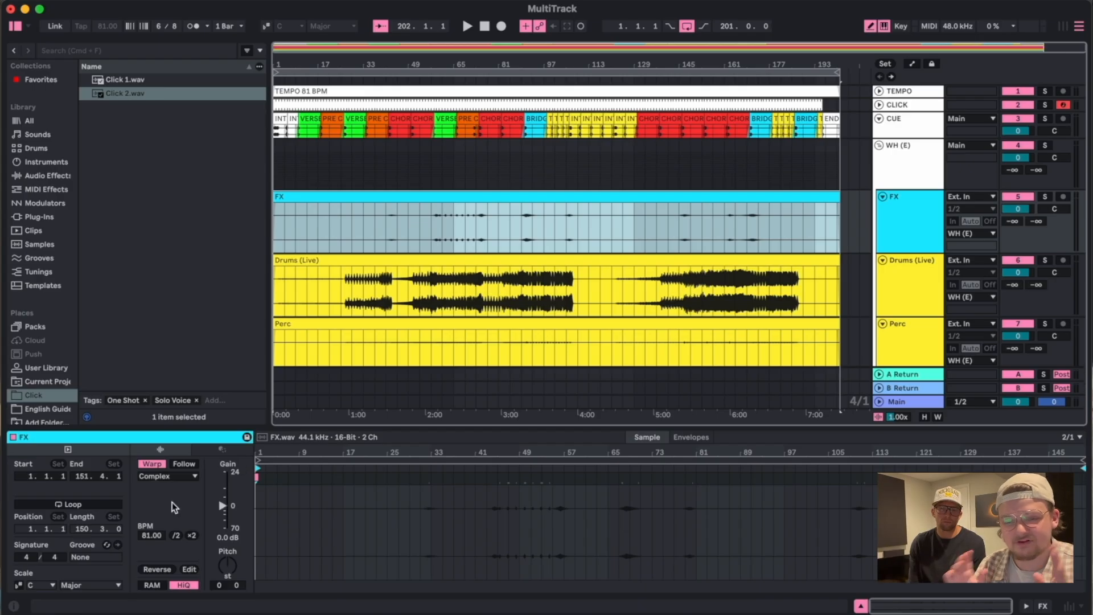
left_click(165, 475)
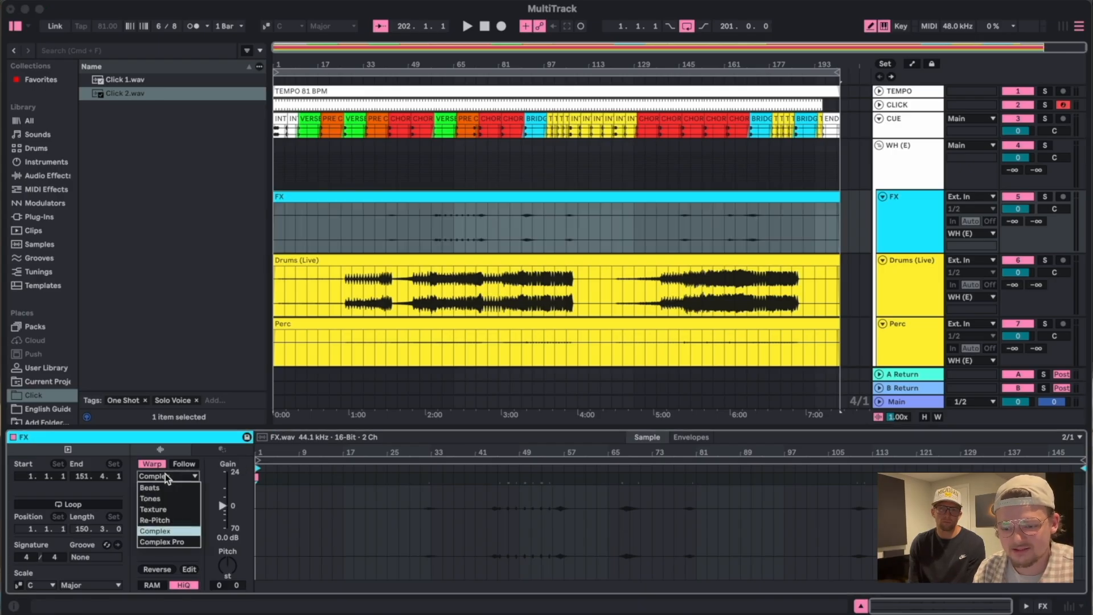
left_click(162, 537)
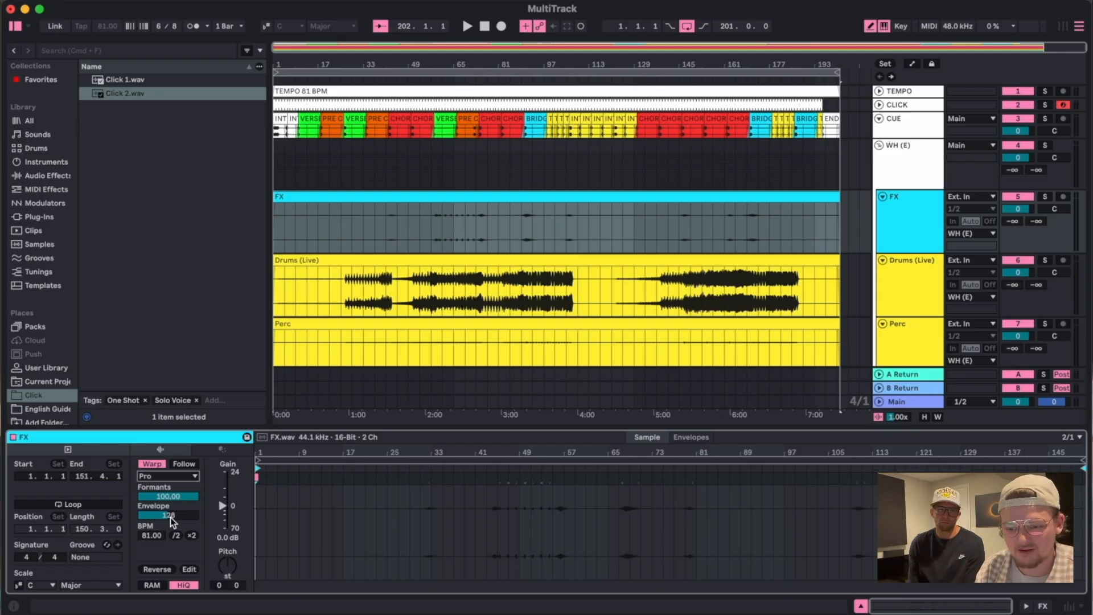
left_click(168, 476)
left_click(166, 524)
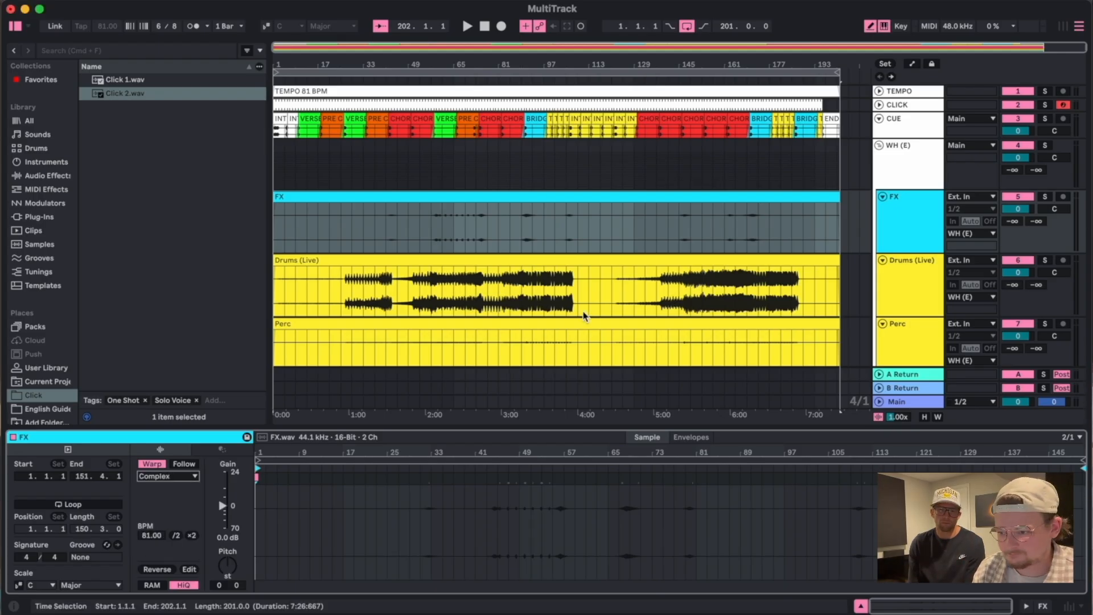
Fold the WH (E) group so its instrument tracks are collapsed.
left_click(690, 167)
left_click(880, 162)
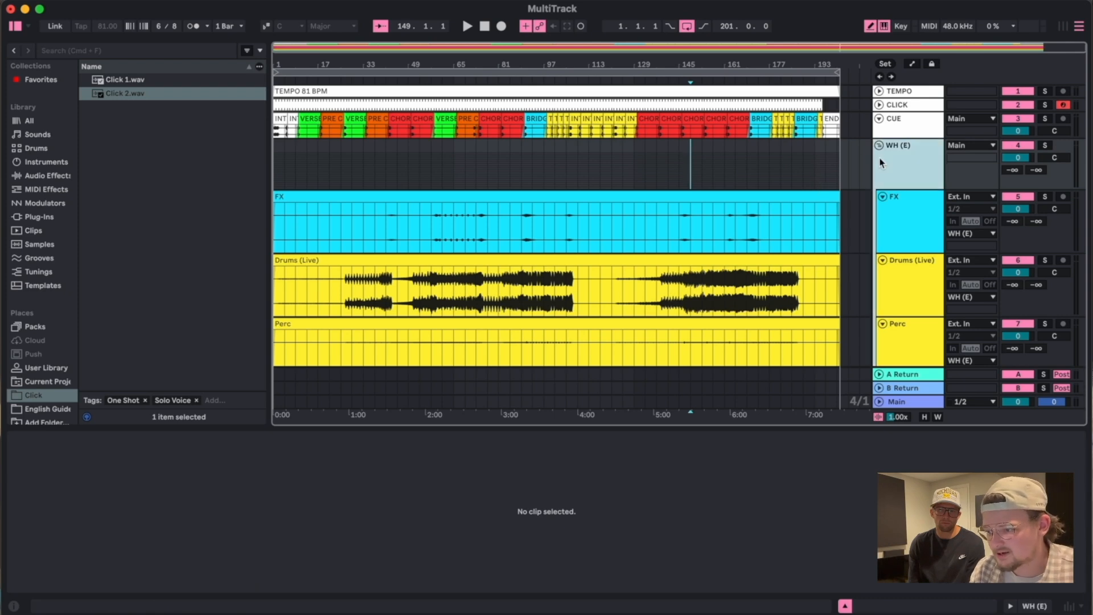
left_click(878, 145)
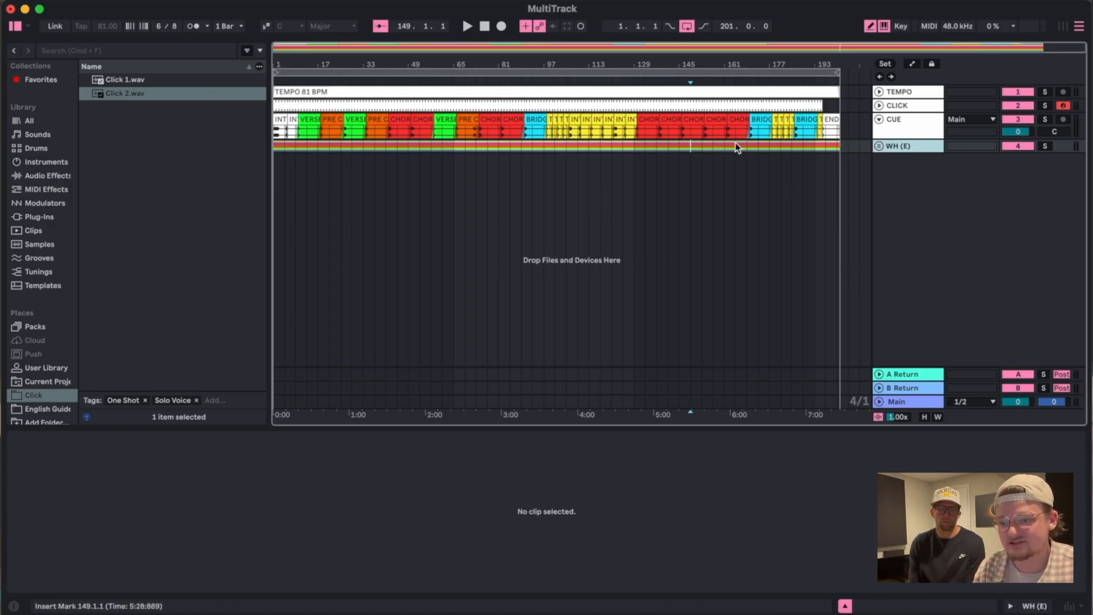
Start saving the set under a new name, and create a Whole Heart folder for it on the Extreme SSD drive.
left_click(81, 1)
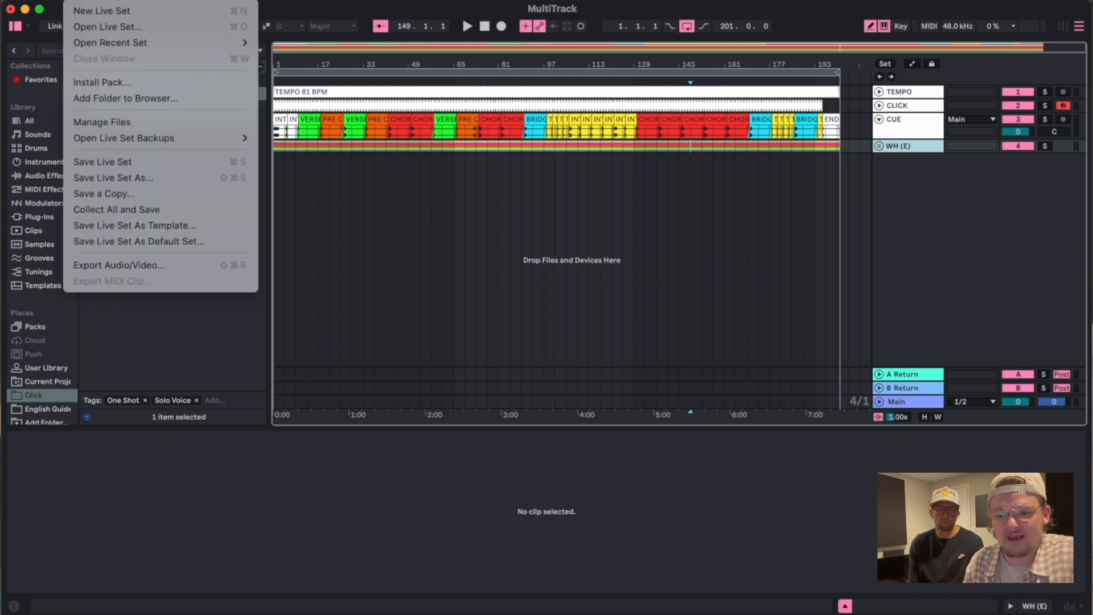
left_click(144, 178)
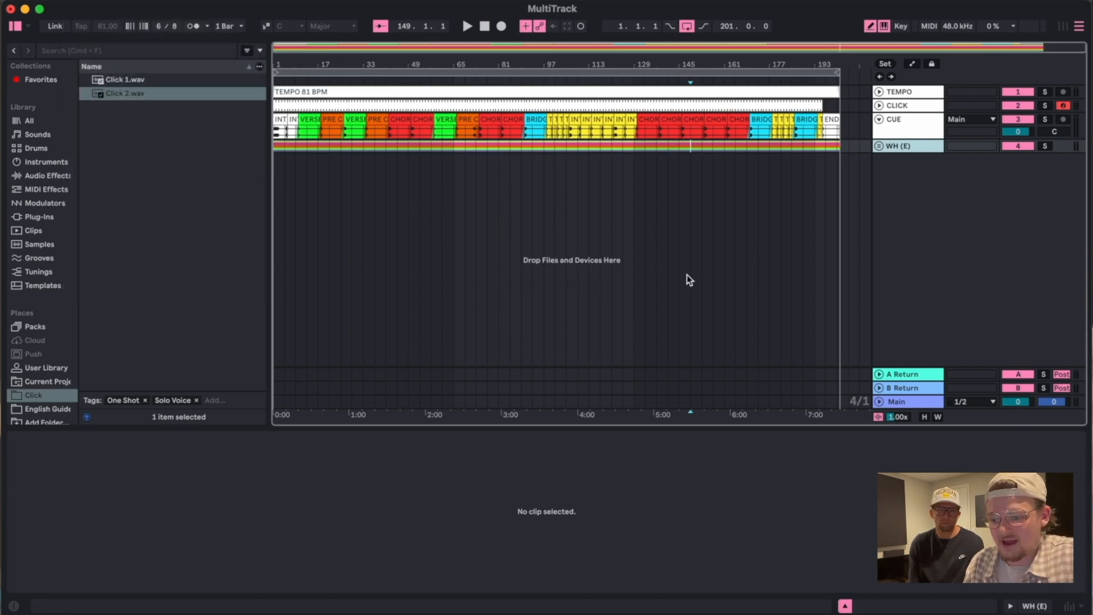
left_click(306, 279)
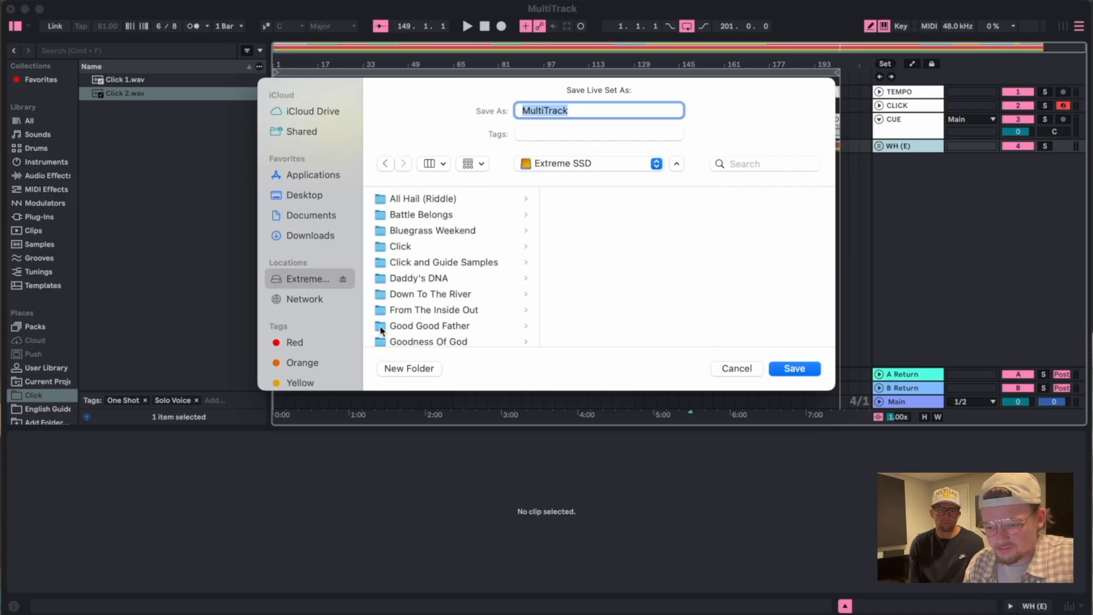
left_click(410, 368)
key("BackSpace")
type("Whole Heart")
left_click(625, 267)
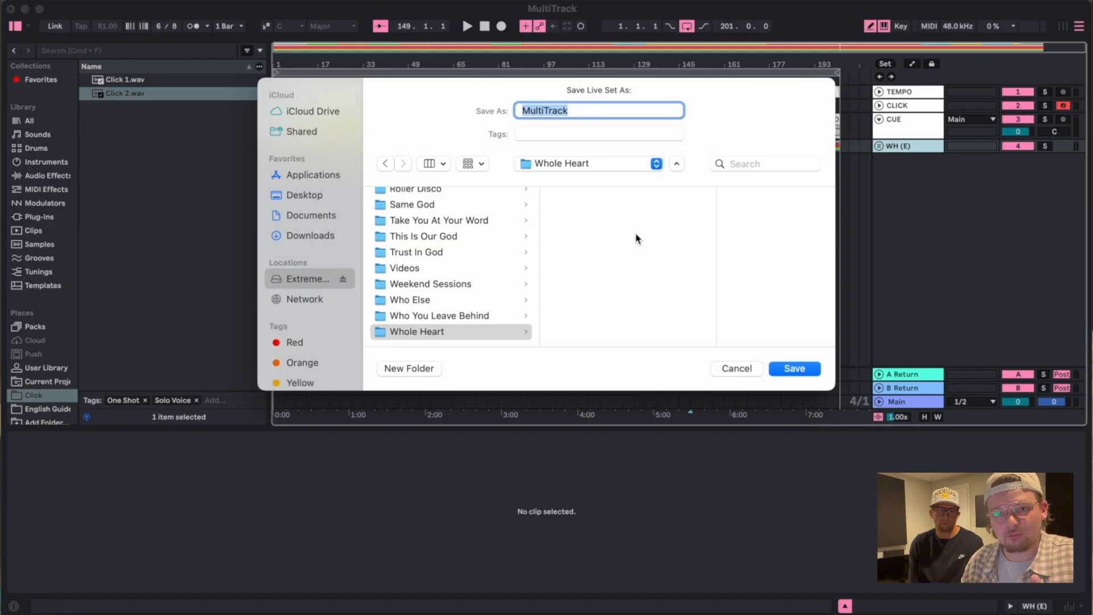
Name the Live Set "Whole Heart (E) 81" and save it in the Whole Heart folder.
key("BackSpace")
type("Whole ")
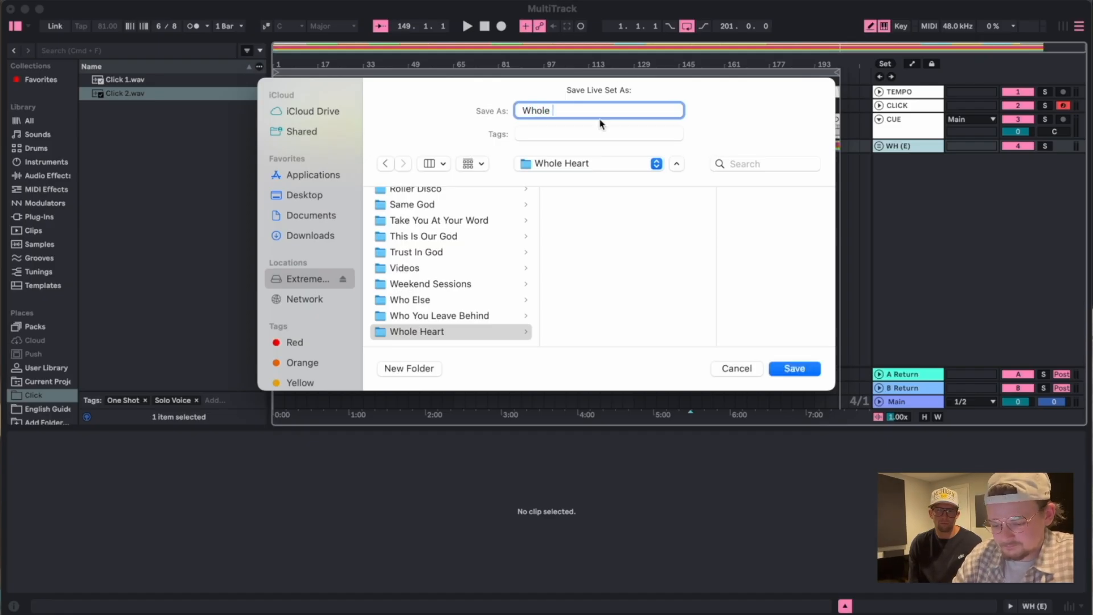
type("Heart (E)")
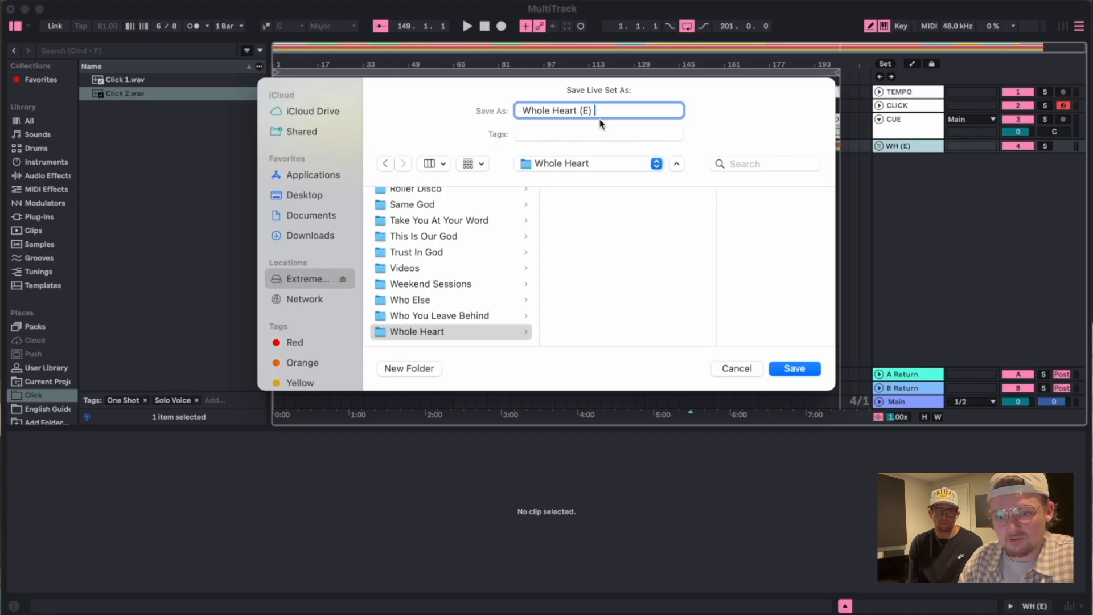
type(" 81")
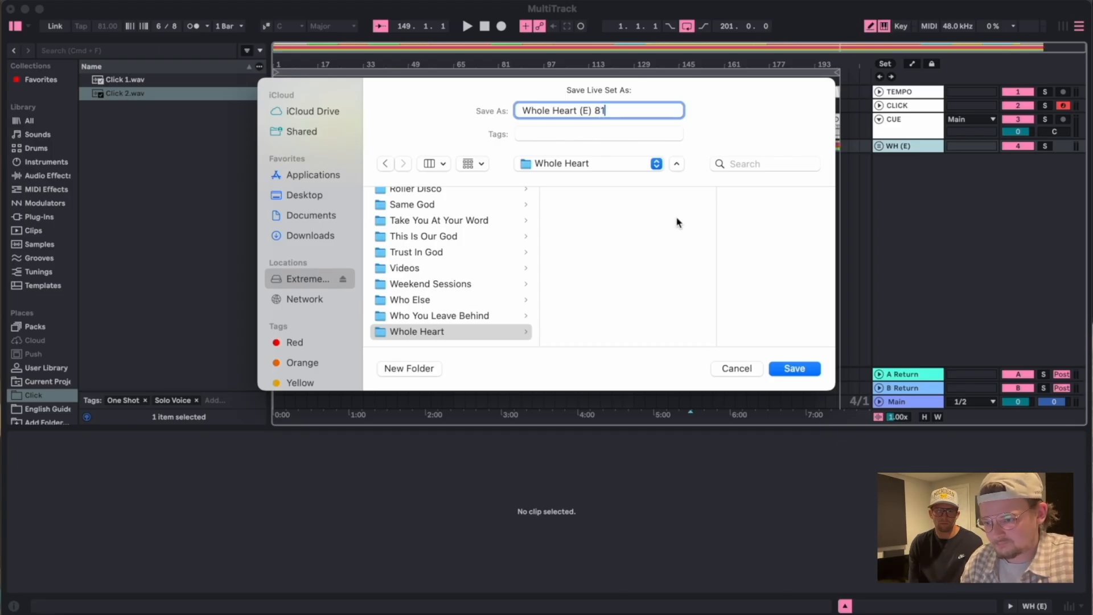
left_click(804, 368)
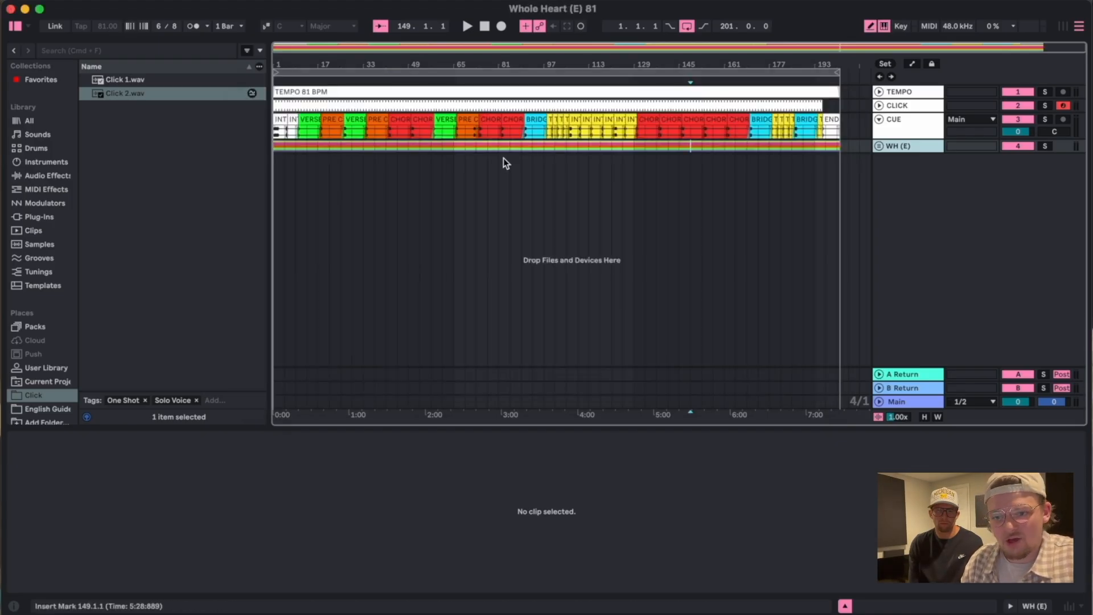
Collect all and save, copying files from elsewhere, other Projects, the User Library and Factory Packs into the project.
left_click(77, 1)
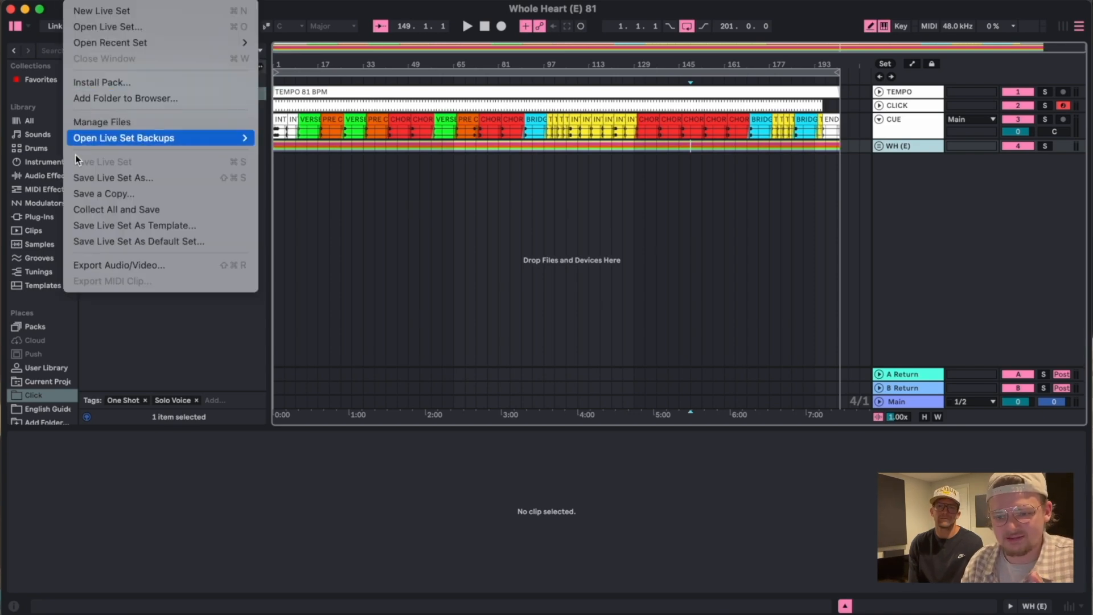
left_click(95, 209)
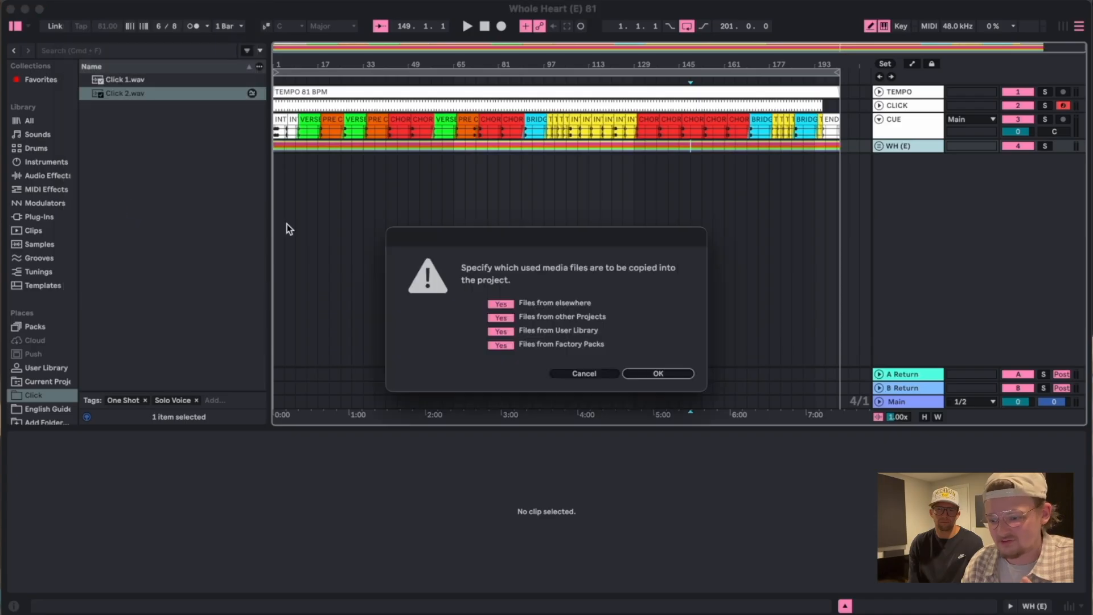
left_click(661, 373)
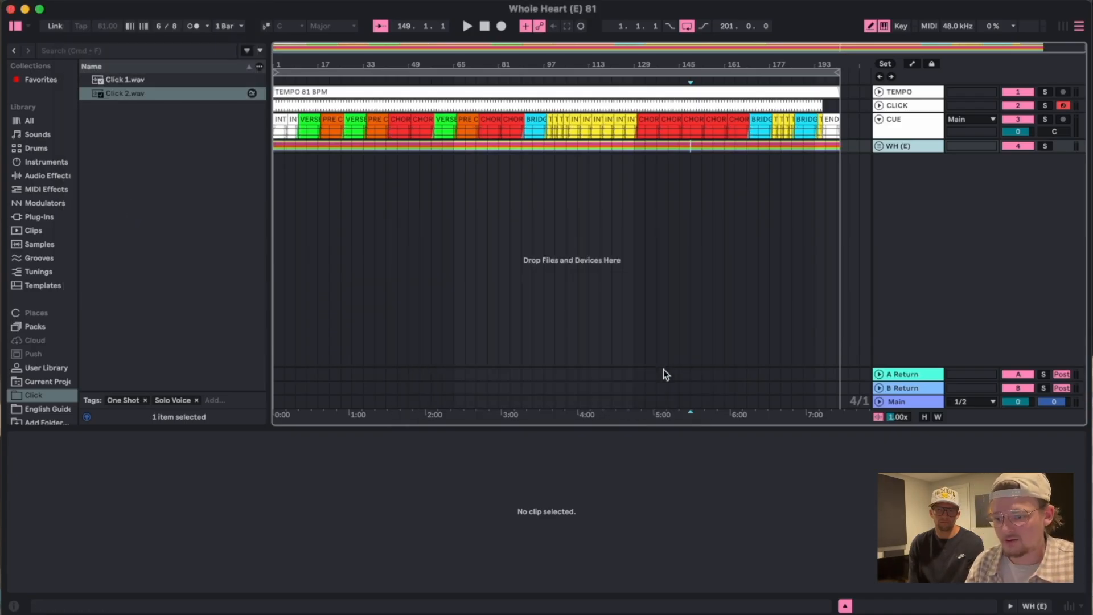
Create a new Live Set in Arrangement View, reduced to a single audio track and with the browser hidden.
left_click(78, 5)
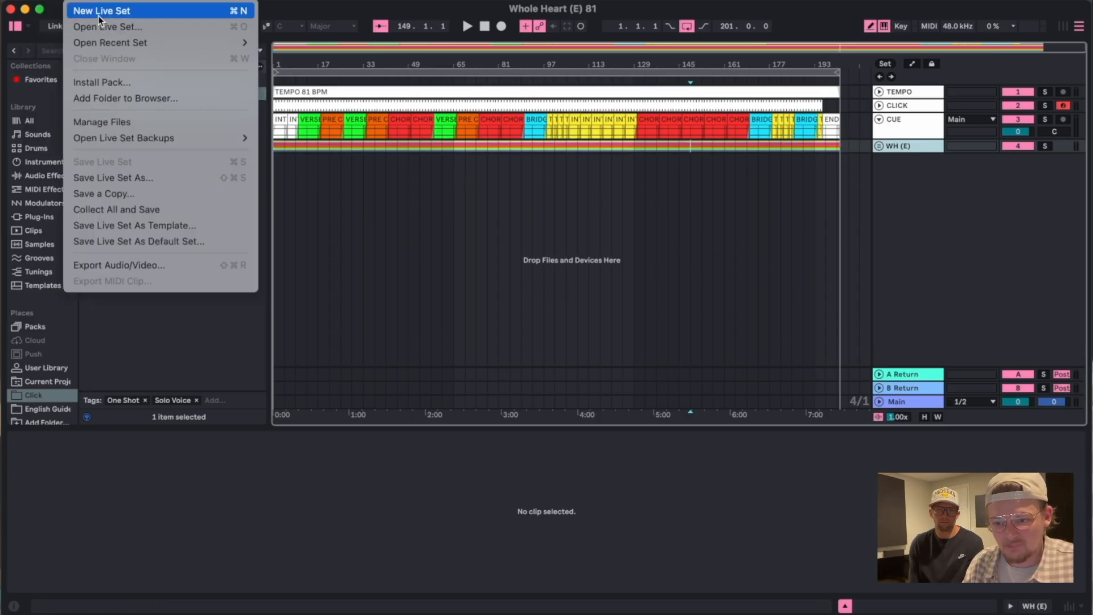
left_click(98, 15)
key("Tab")
left_click(897, 129)
key("BackSpace")
key("BackSpace")
key("BackSpace")
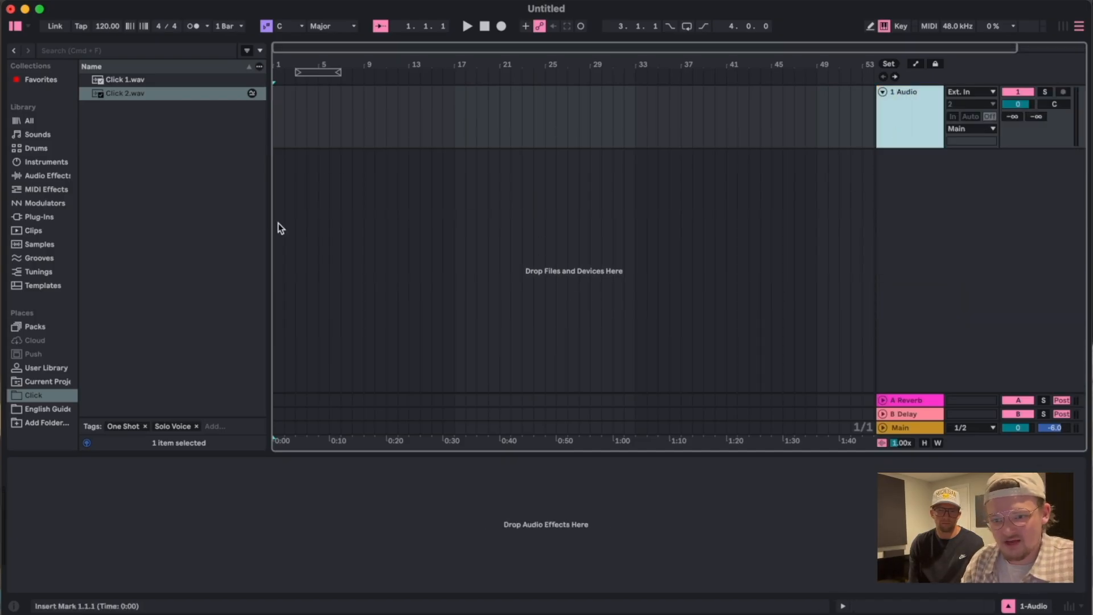
left_click(12, 27)
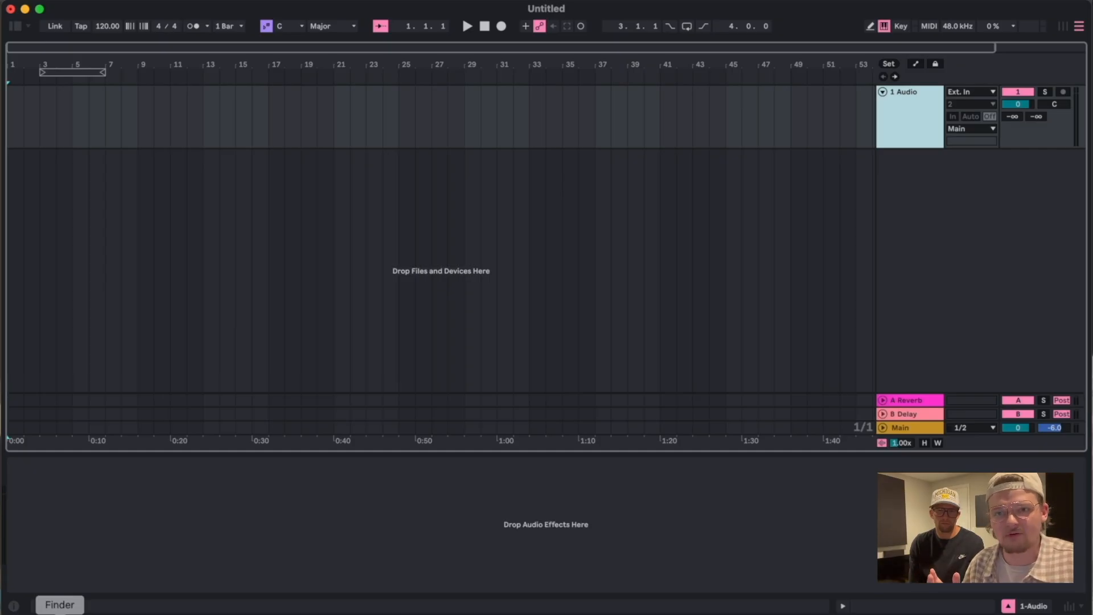
Switch to Finder and import Whole Heart (E) 81.als from its project folder inside Whole Heart on the Extreme SSD into the new set's arrangement.
left_click(60, 612)
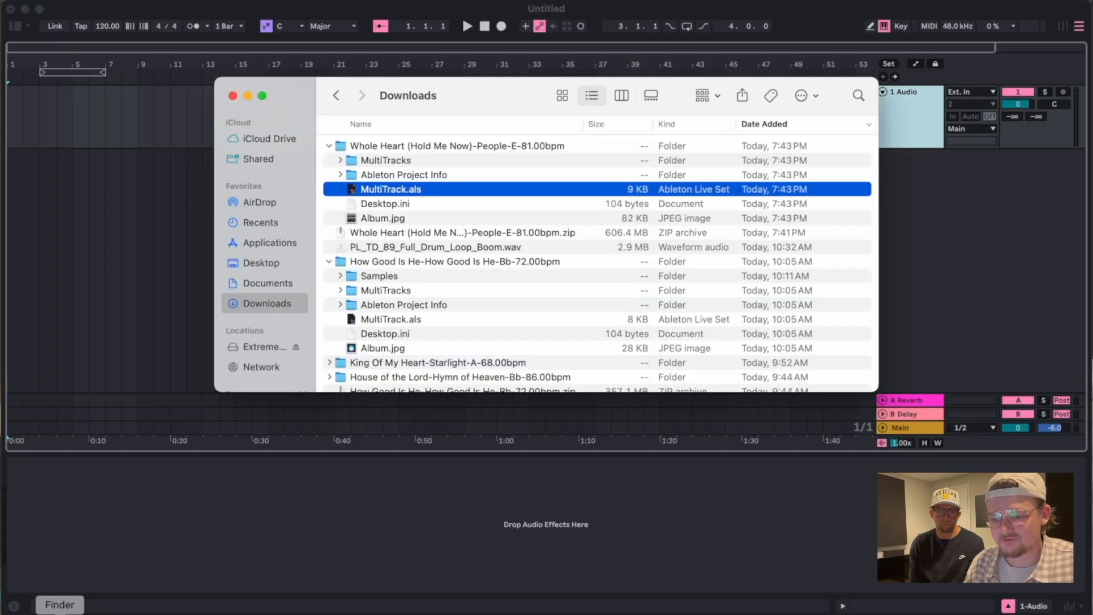
left_click(259, 346)
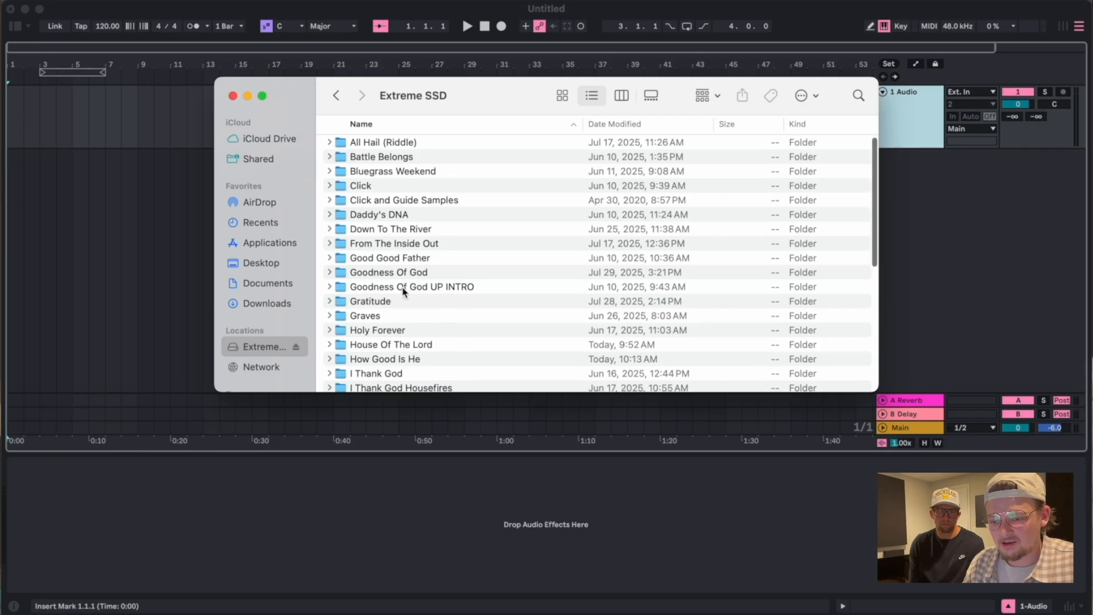
scroll(403, 291, "down", 5)
scroll(386, 337, "down", 3)
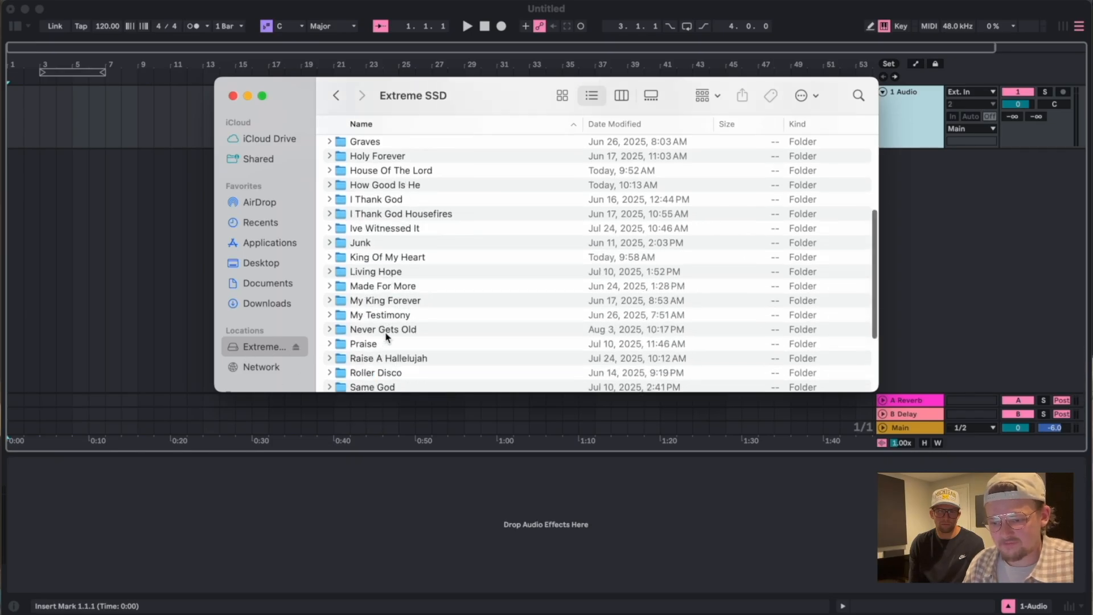
scroll(386, 336, "down", 5)
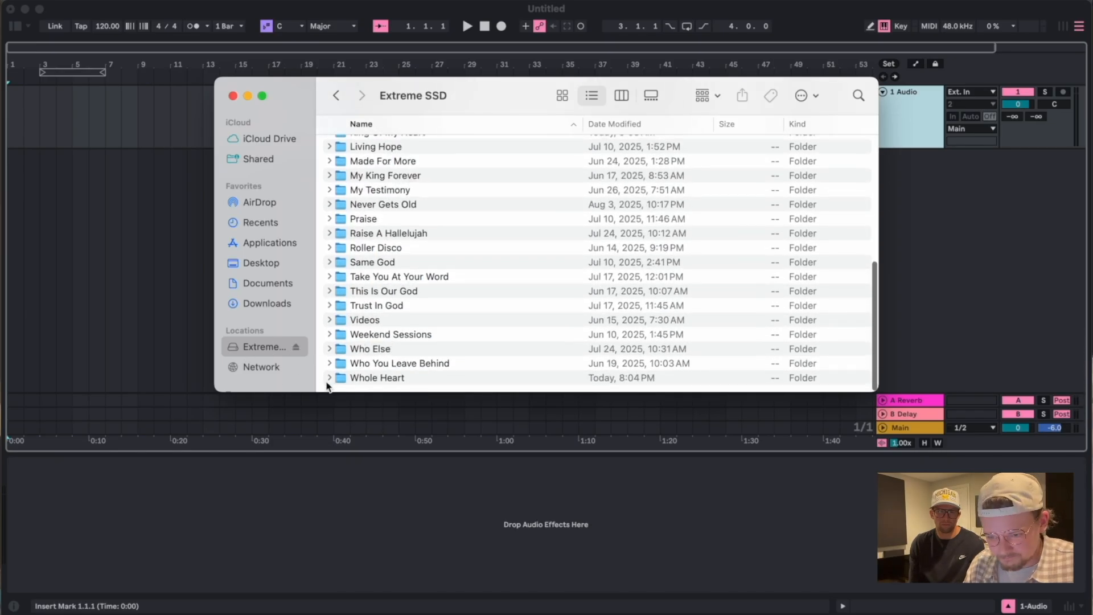
left_click(328, 378)
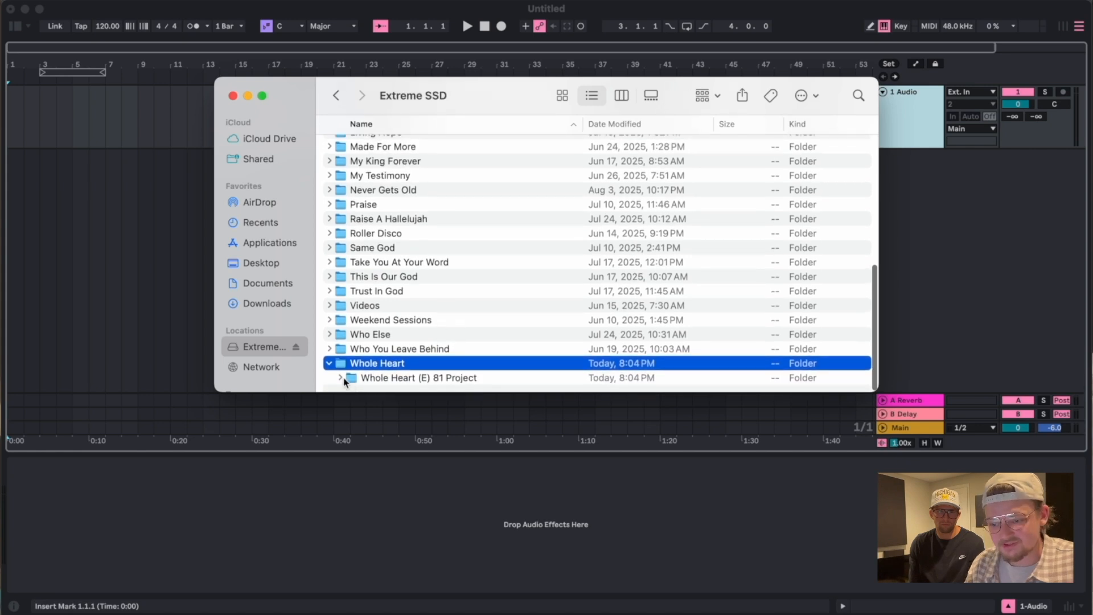
left_click(340, 377)
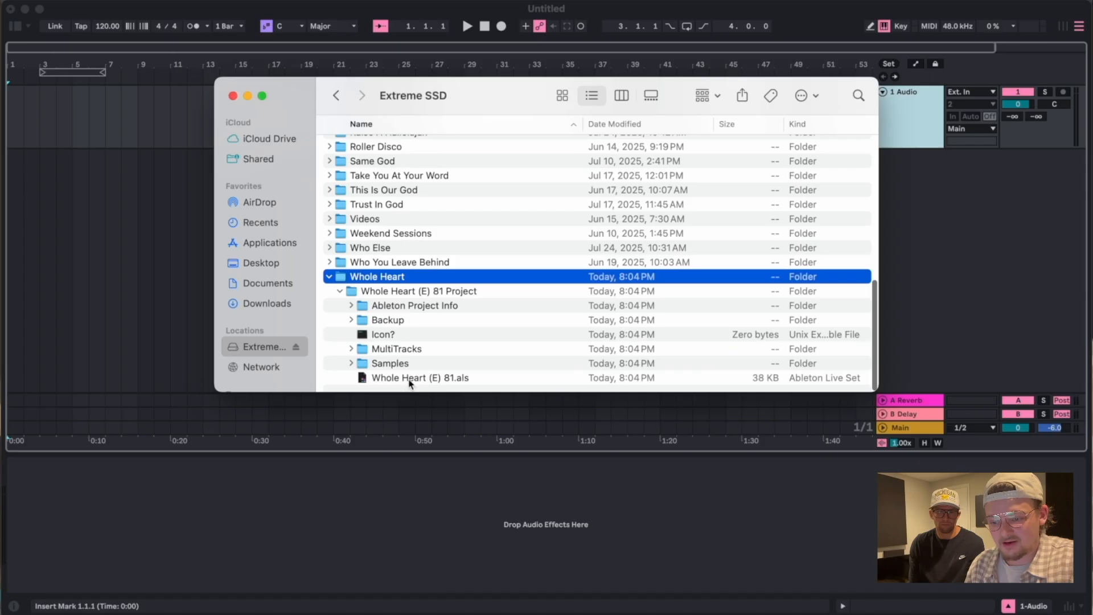
left_click_drag(411, 376, 121, 260)
left_click(232, 101)
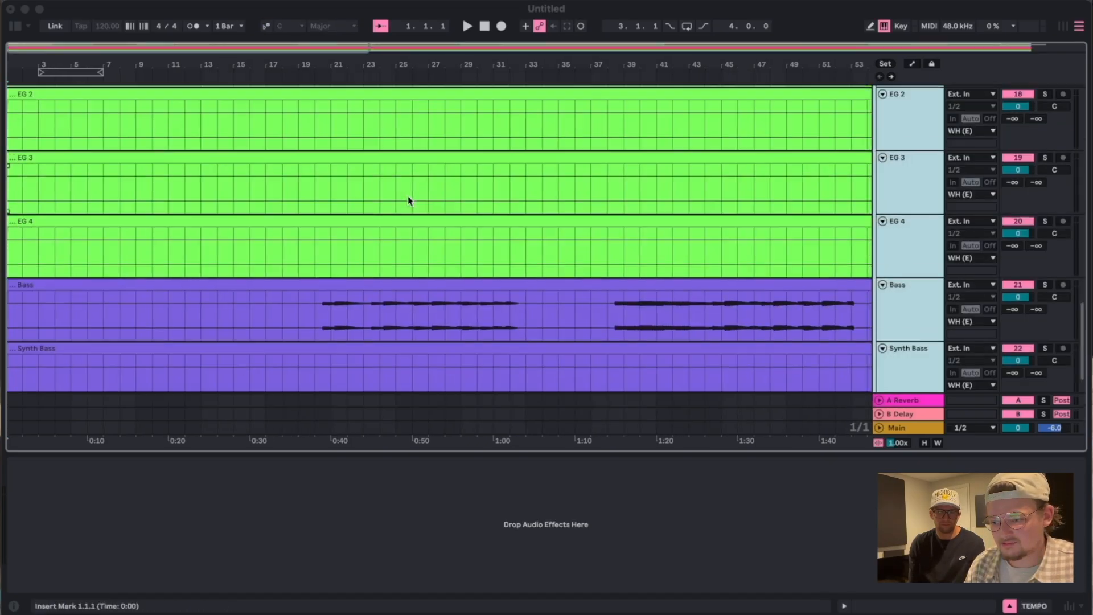
Delete the empty 1 Audio track above the imported song and fold the WH (E) group.
scroll(408, 203, "up", 10)
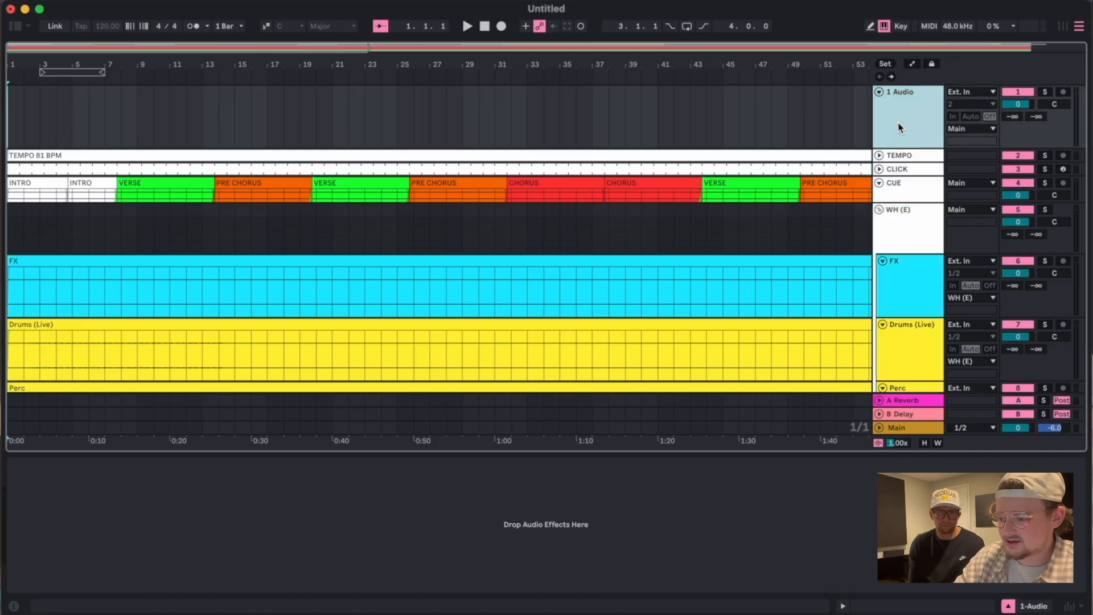
key("Delete")
left_click(880, 146)
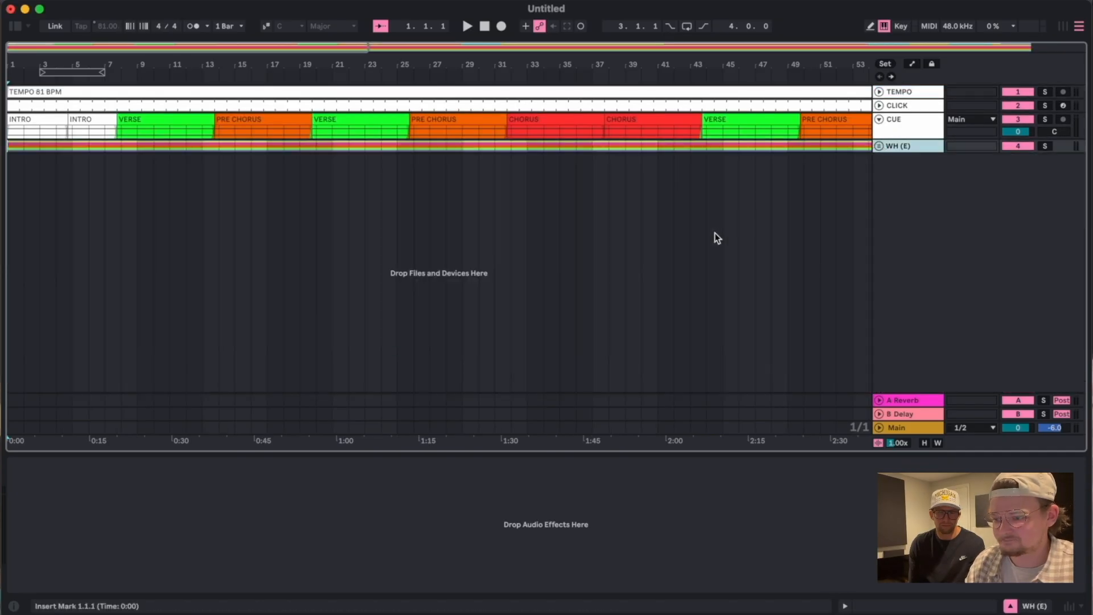
Fit the entire song to the arrangement width, and unfold the WH (E) group to inspect its stems before folding it again.
key("w")
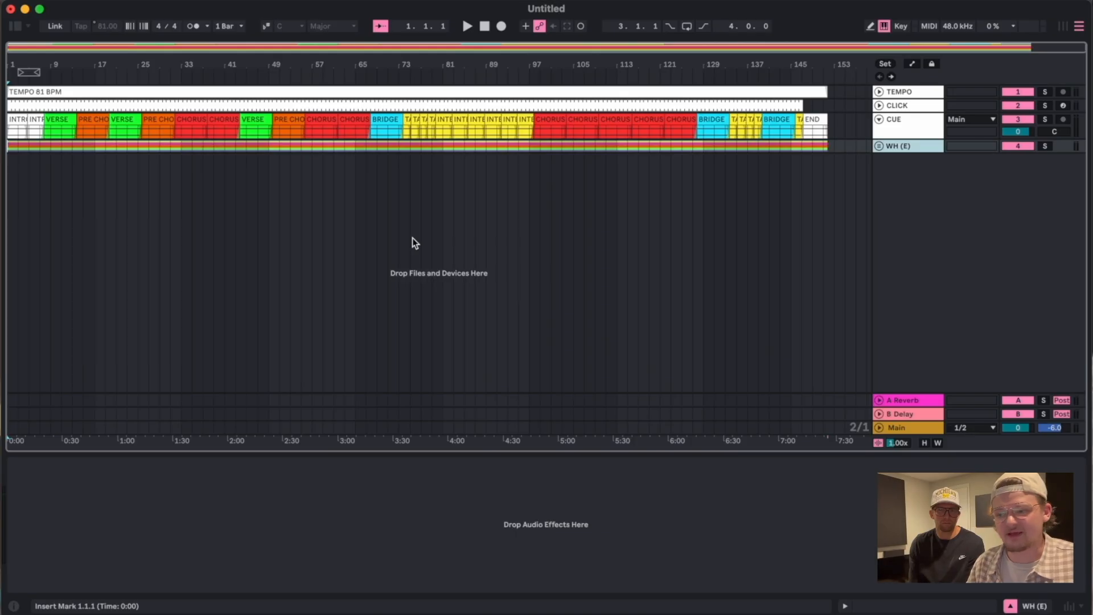
left_click(880, 147)
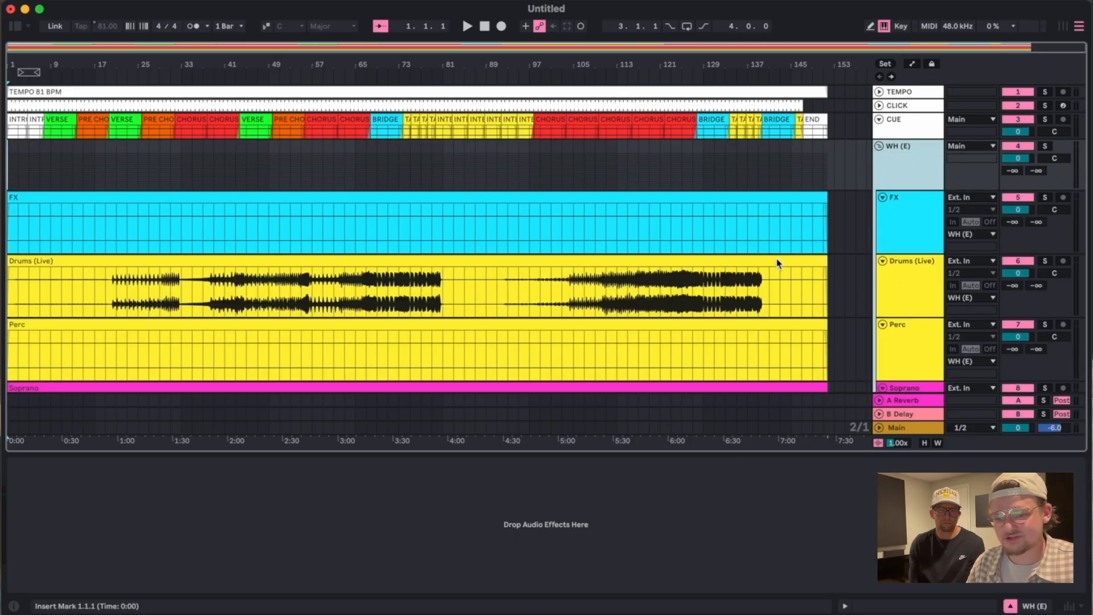
left_click(879, 146)
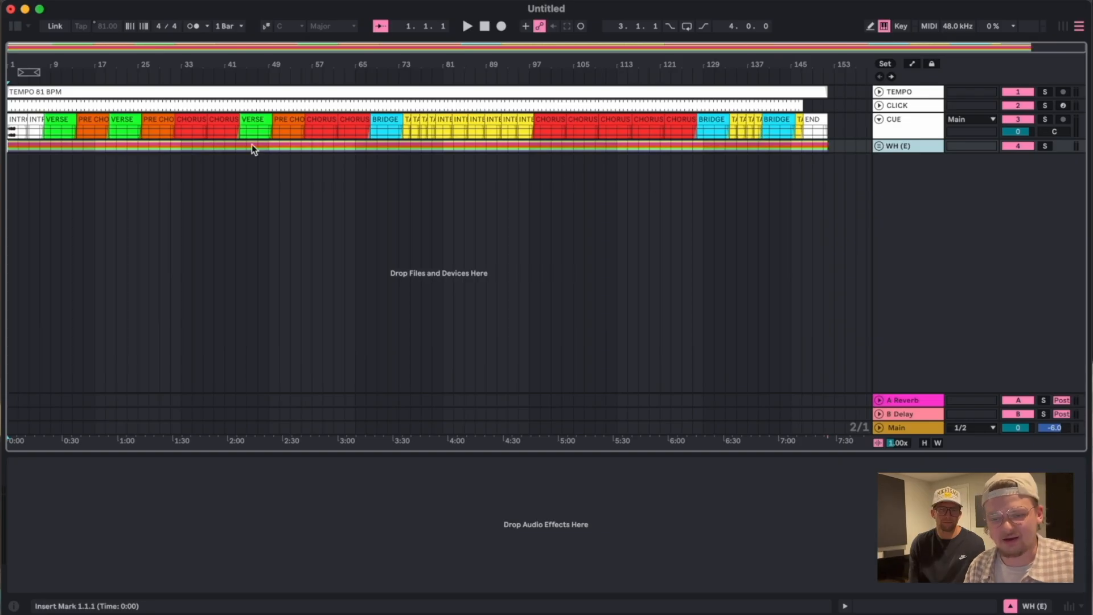